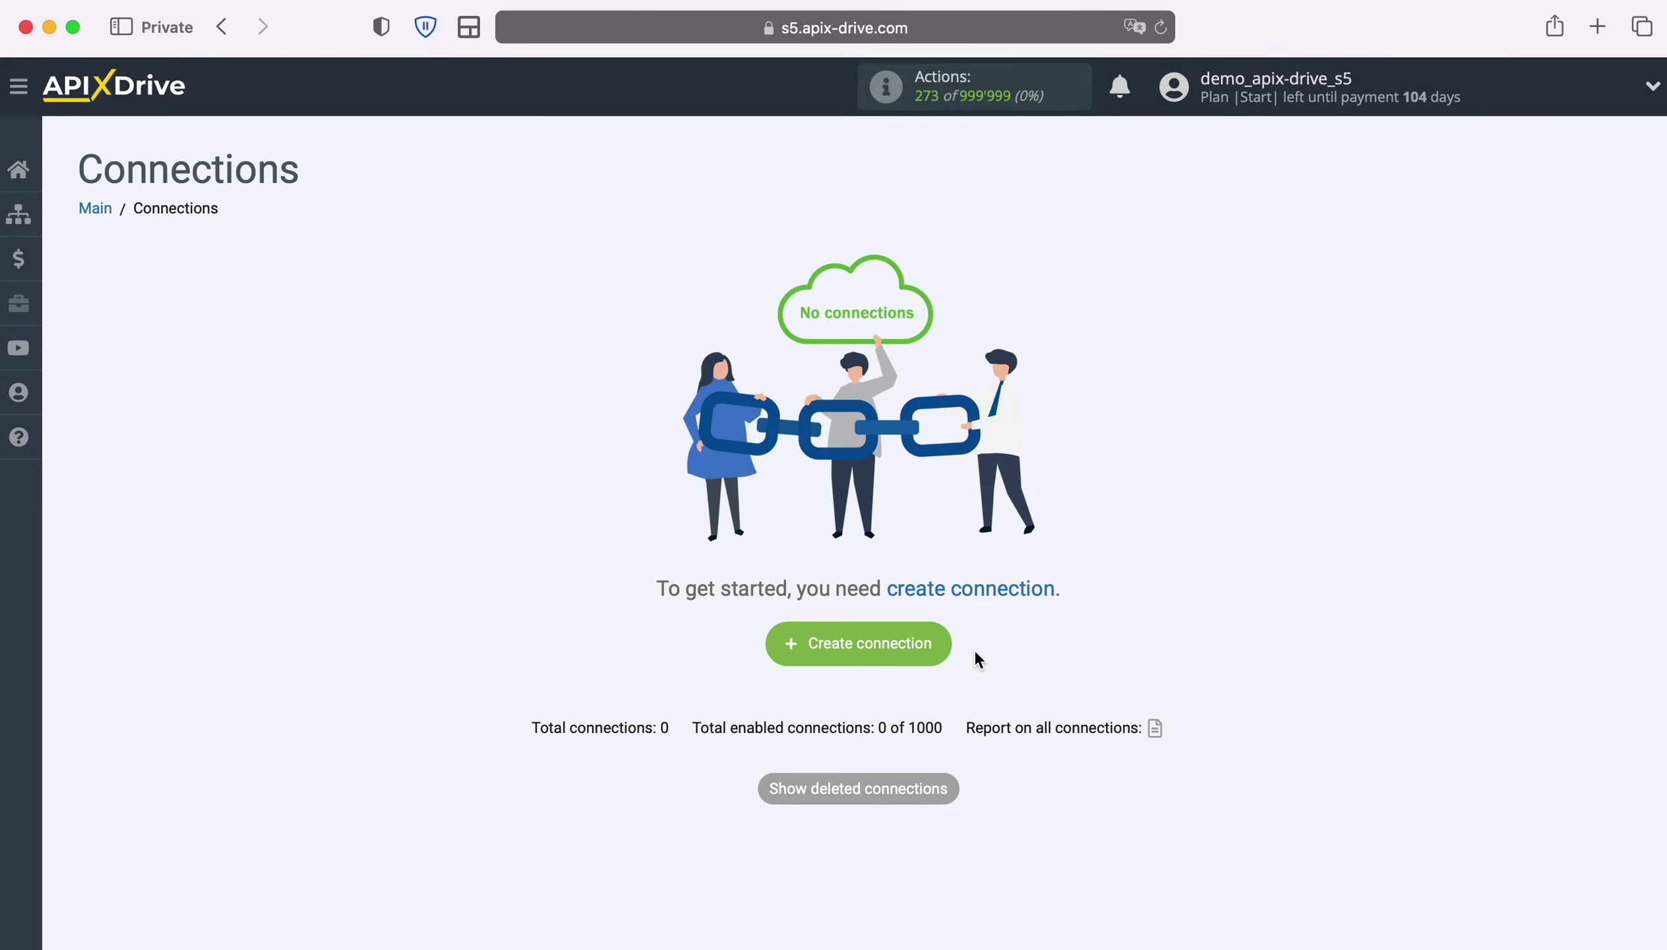
# Create a new connection with Google Lead Form as the source and Get LEADS (new) as the action.
pyautogui.click(949, 642)
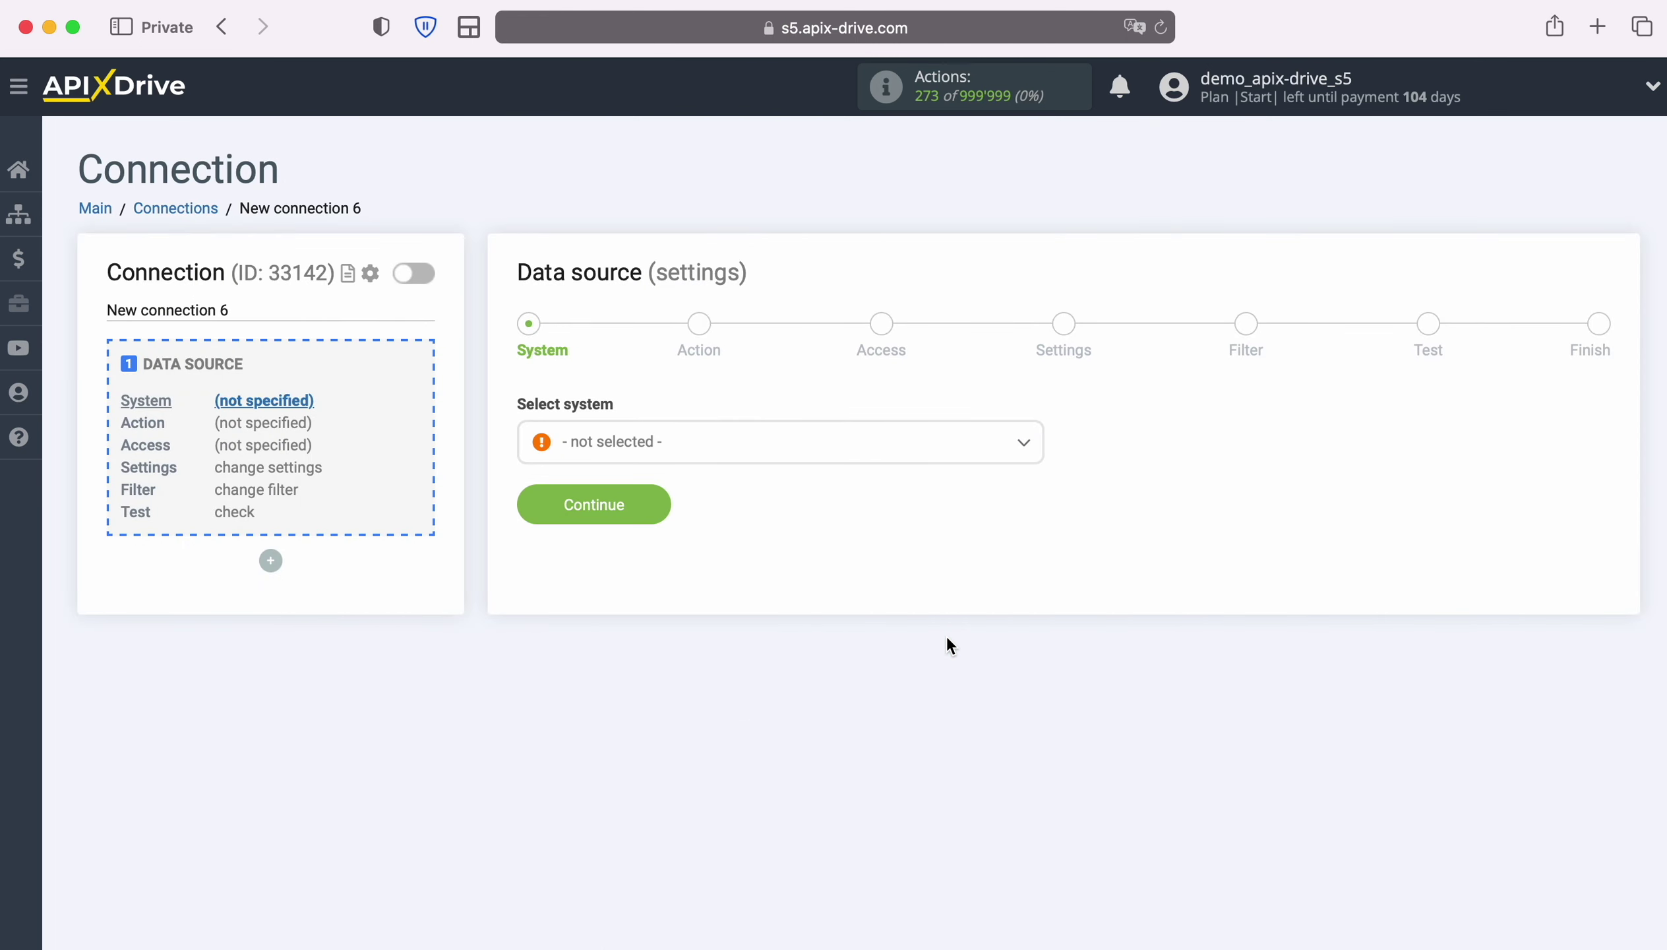
pyautogui.click(796, 462)
pyautogui.scroll(-10, 880, 648)
pyautogui.scroll(-10, 886, 647)
pyautogui.click(659, 596)
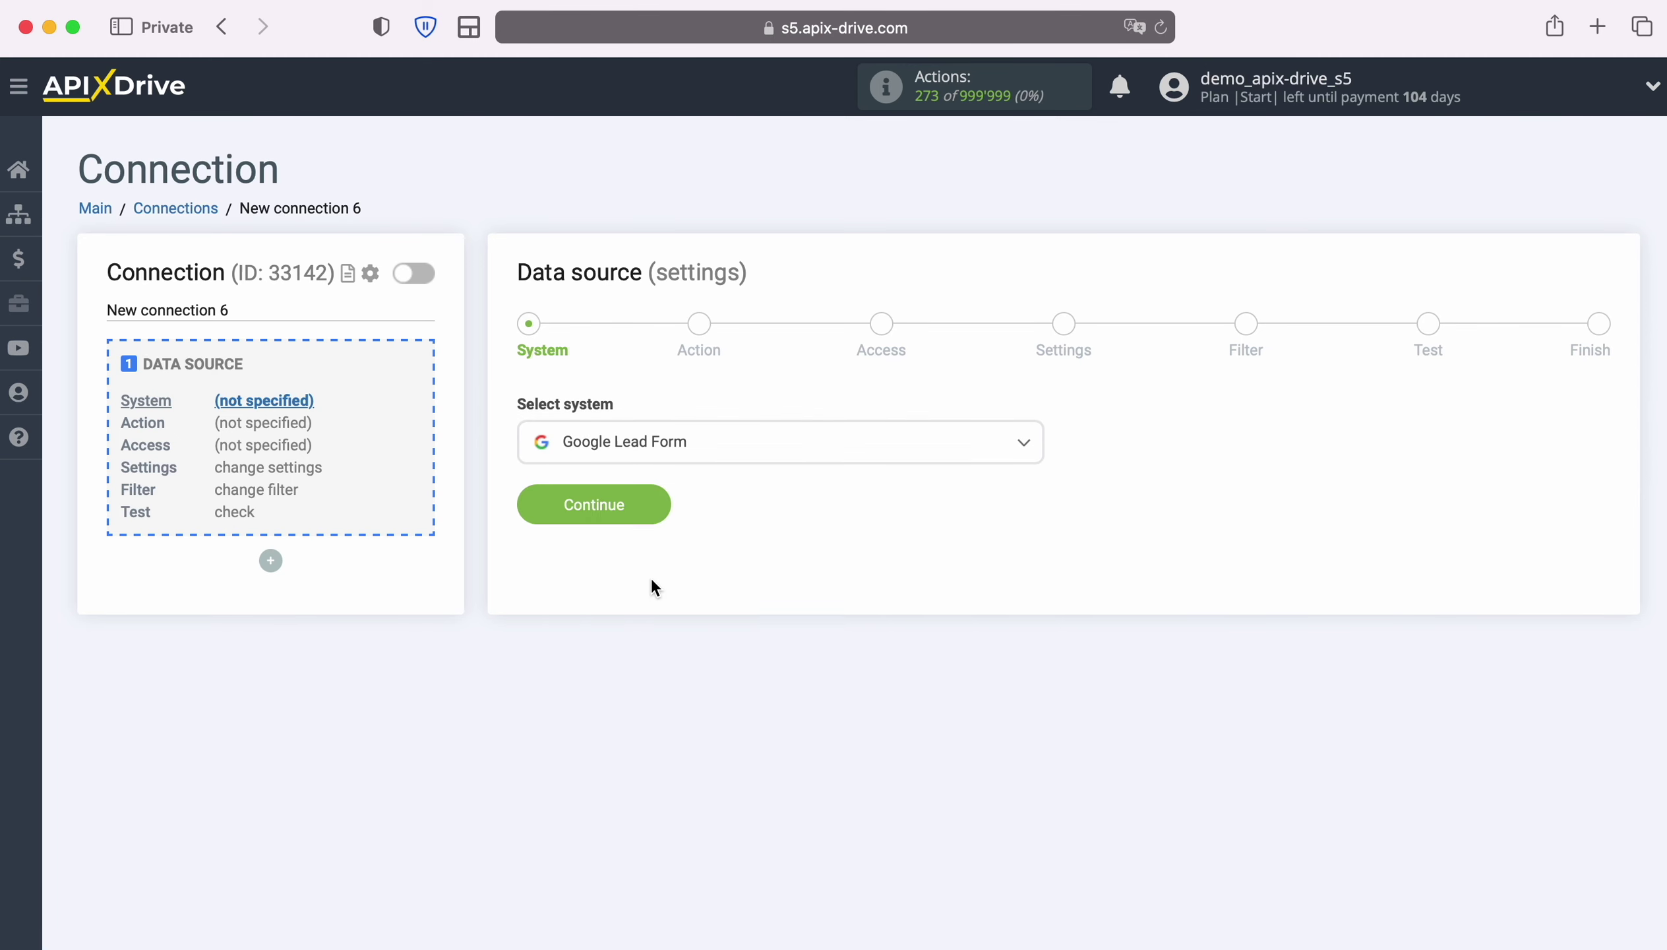
pyautogui.click(655, 503)
pyautogui.click(822, 463)
pyautogui.click(678, 557)
pyautogui.click(662, 541)
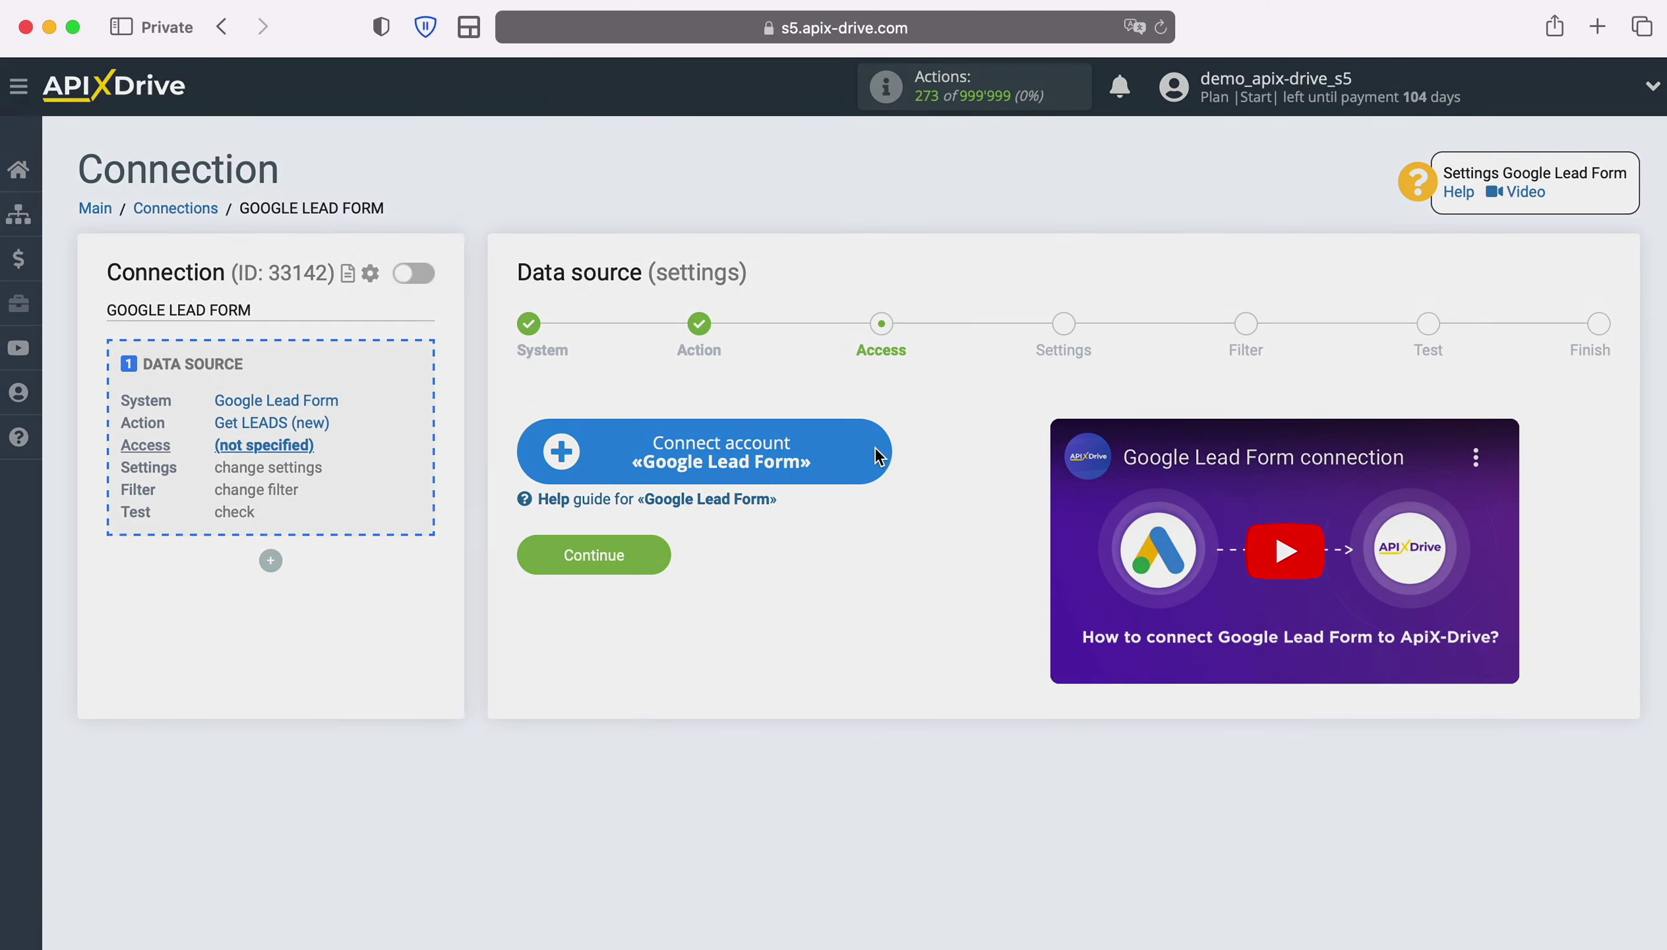
# Connect a Google Lead Form account, keeping its suggested name, and save it.
pyautogui.click(874, 446)
pyautogui.moveTo(1013, 417); pyautogui.dragTo(590, 418)
pyautogui.click(593, 418)
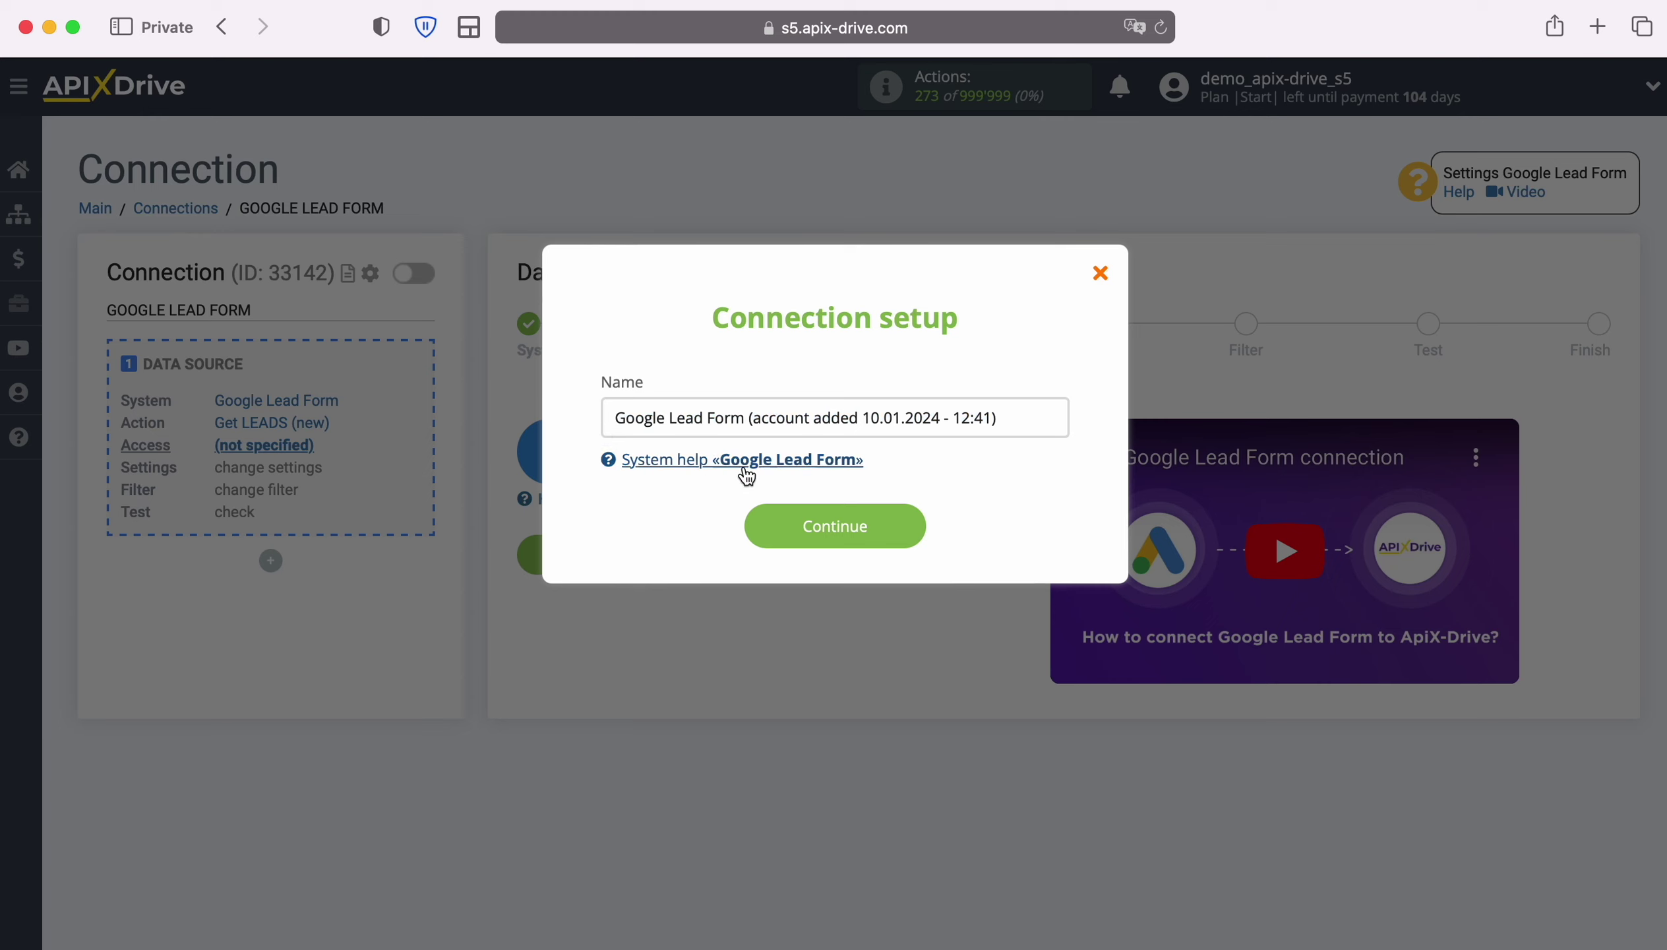
pyautogui.click(913, 522)
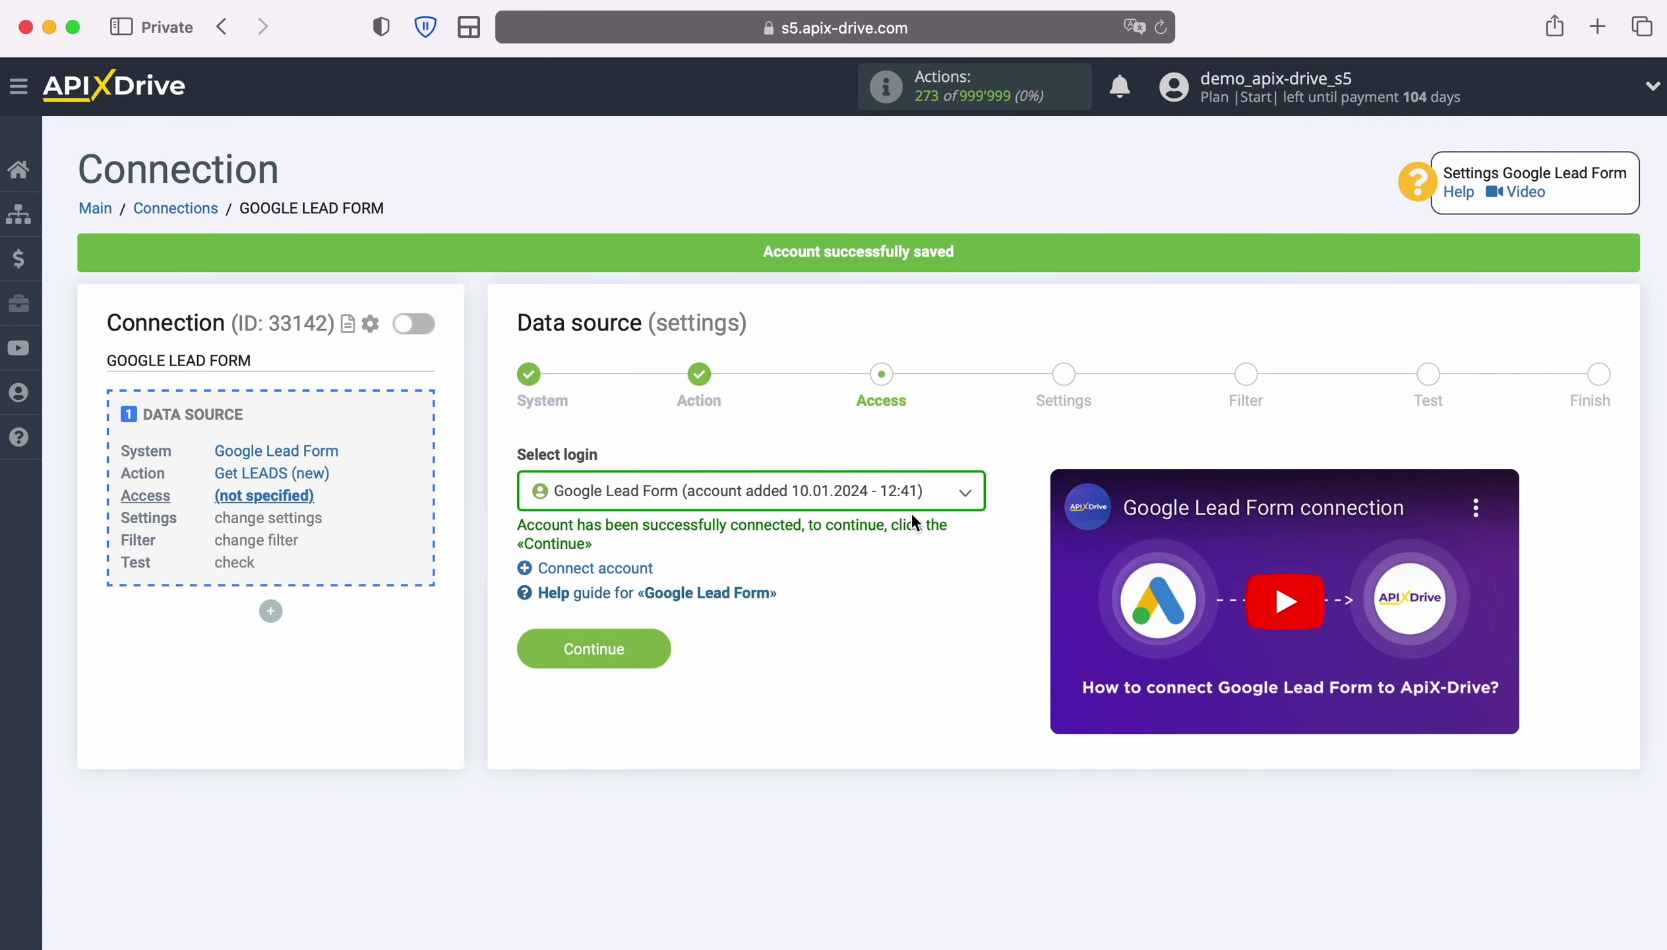
pyautogui.click(963, 493)
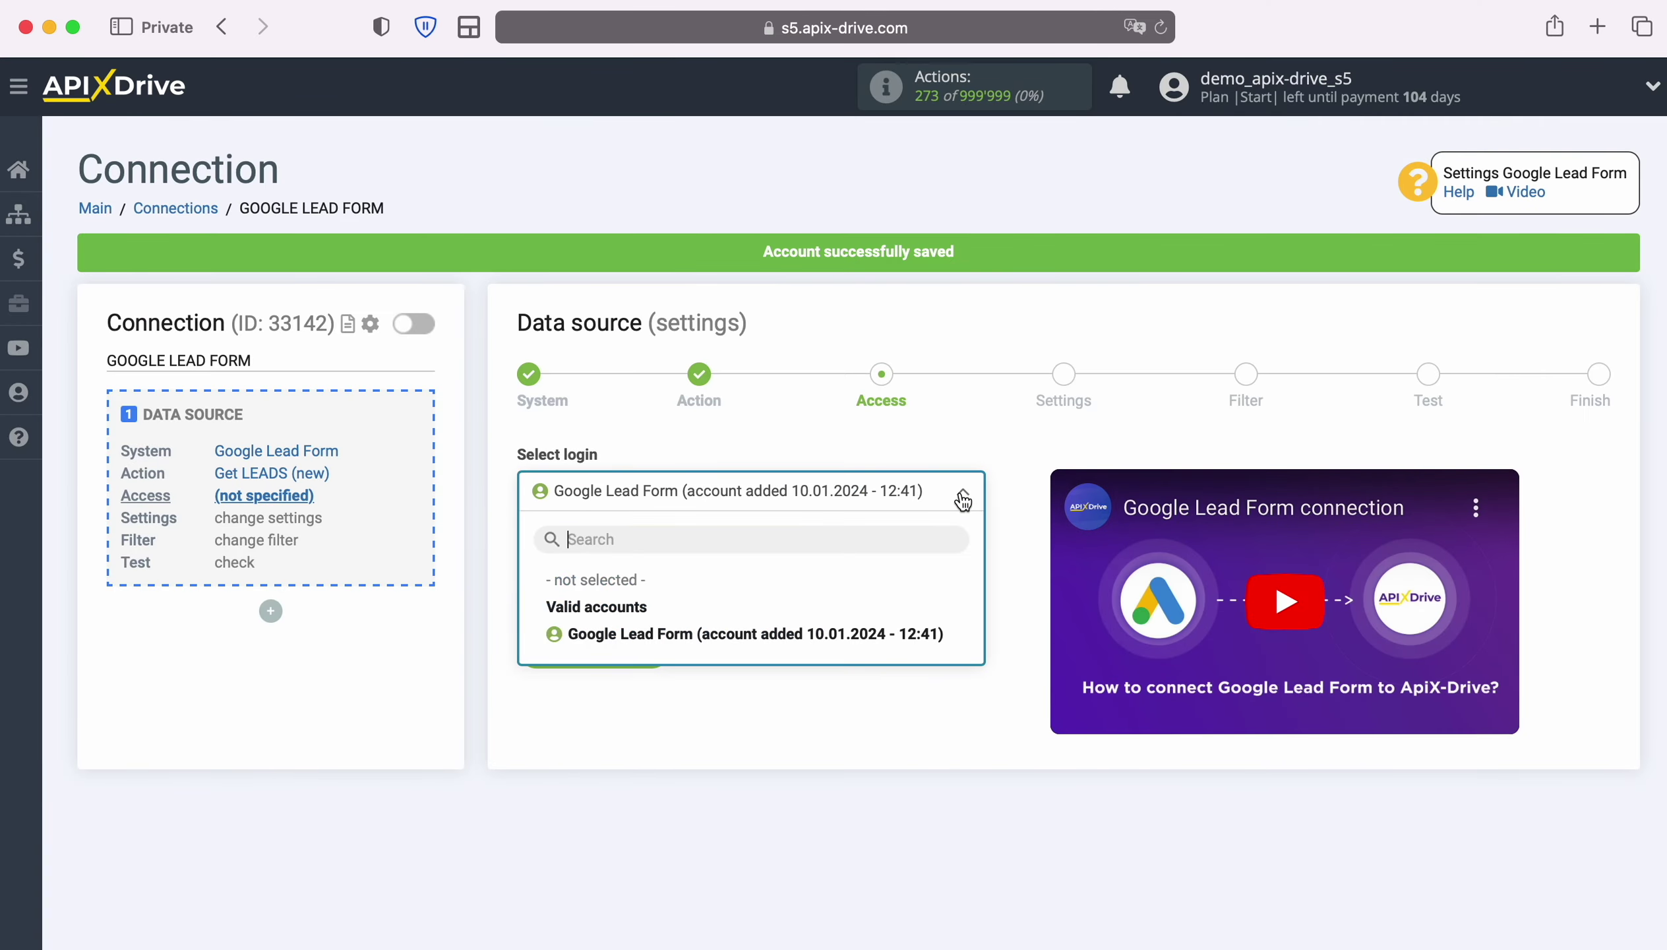
# Choose the connected Google Lead Form login and copy the ApiX-Drive webhook URL for Google Ads.
pyautogui.click(932, 634)
pyautogui.click(661, 648)
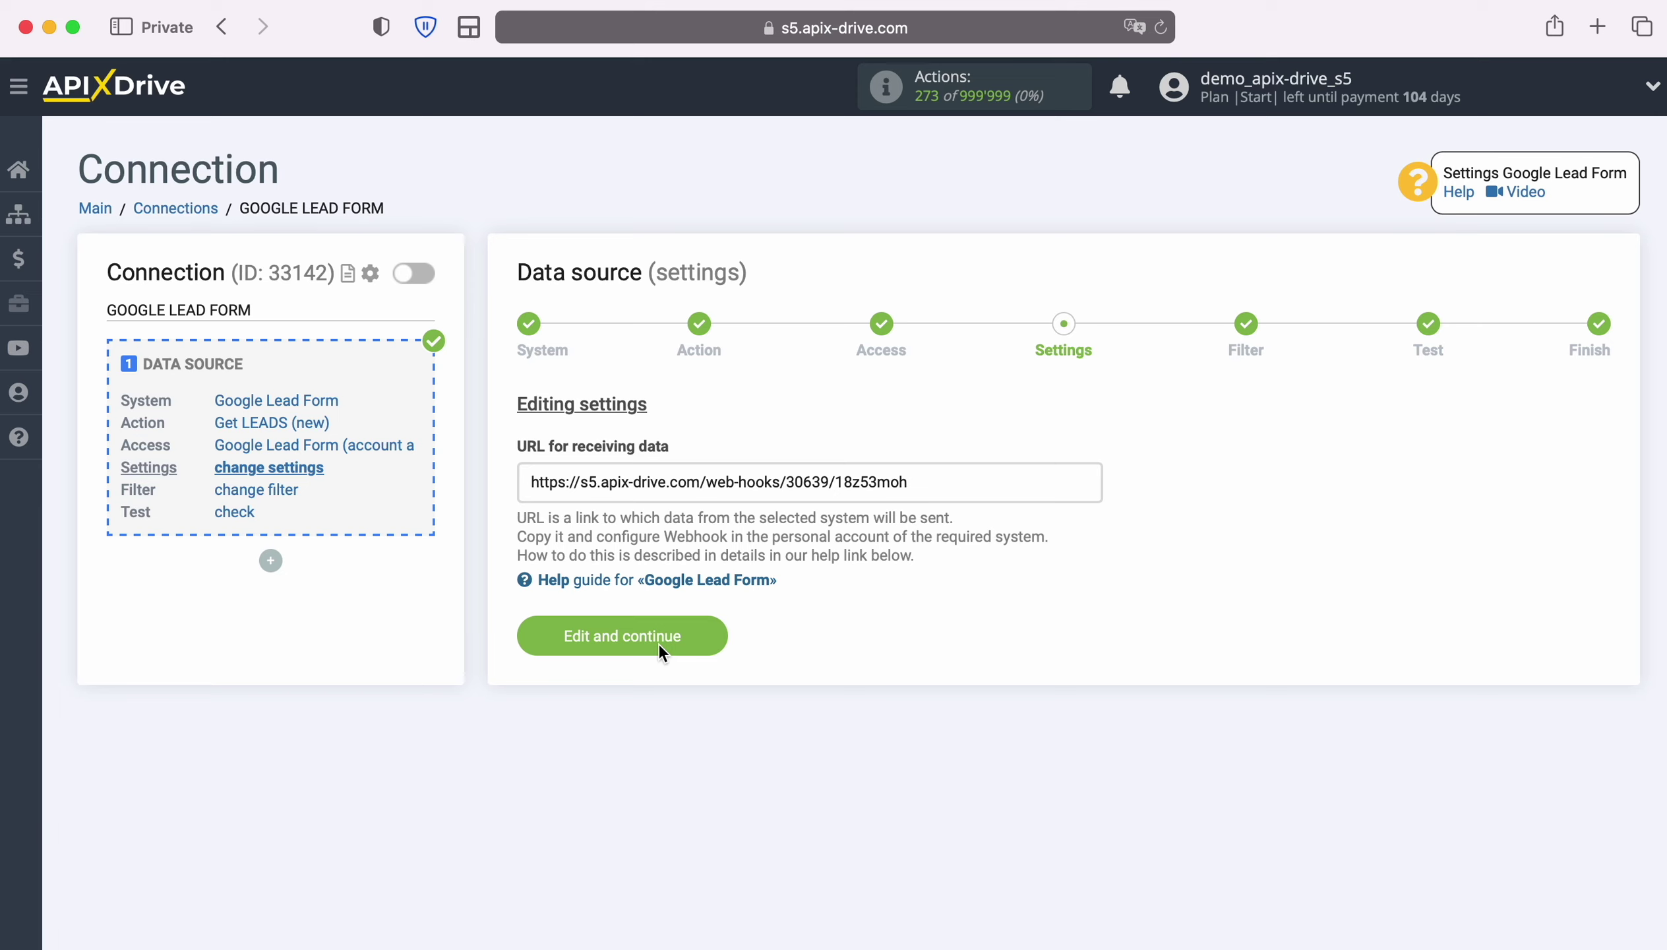
pyautogui.moveTo(531, 481); pyautogui.dragTo(904, 480)
pyautogui.rightClick(883, 480)
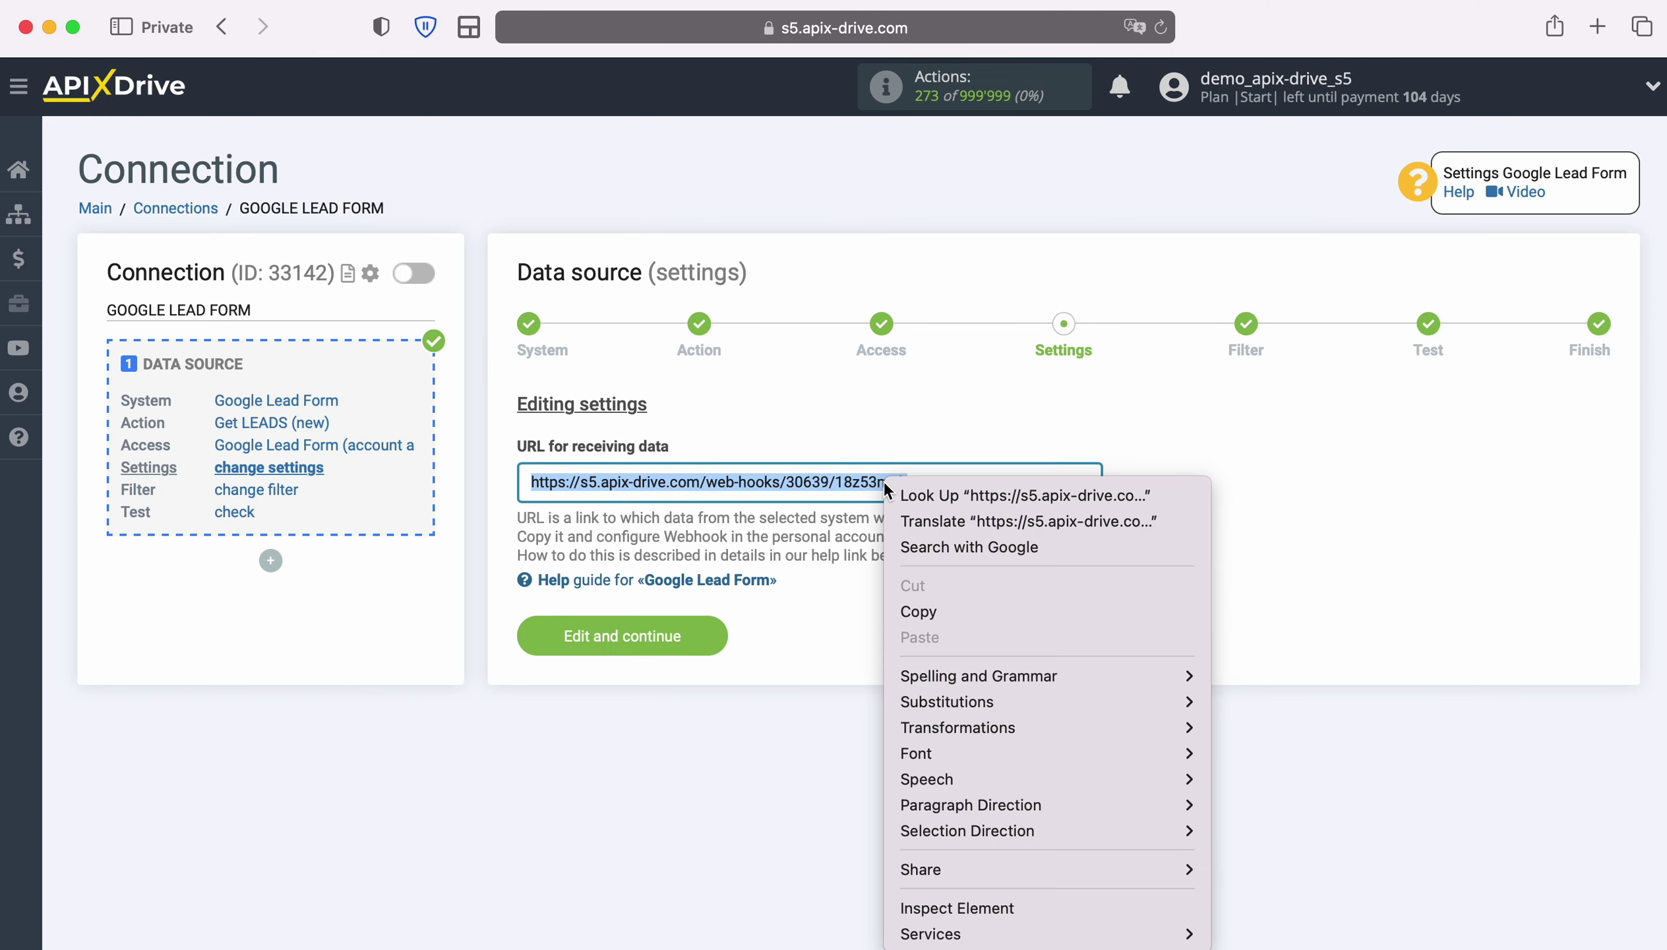
pyautogui.click(923, 609)
pyautogui.hotkey('ctrl', 'Tab')
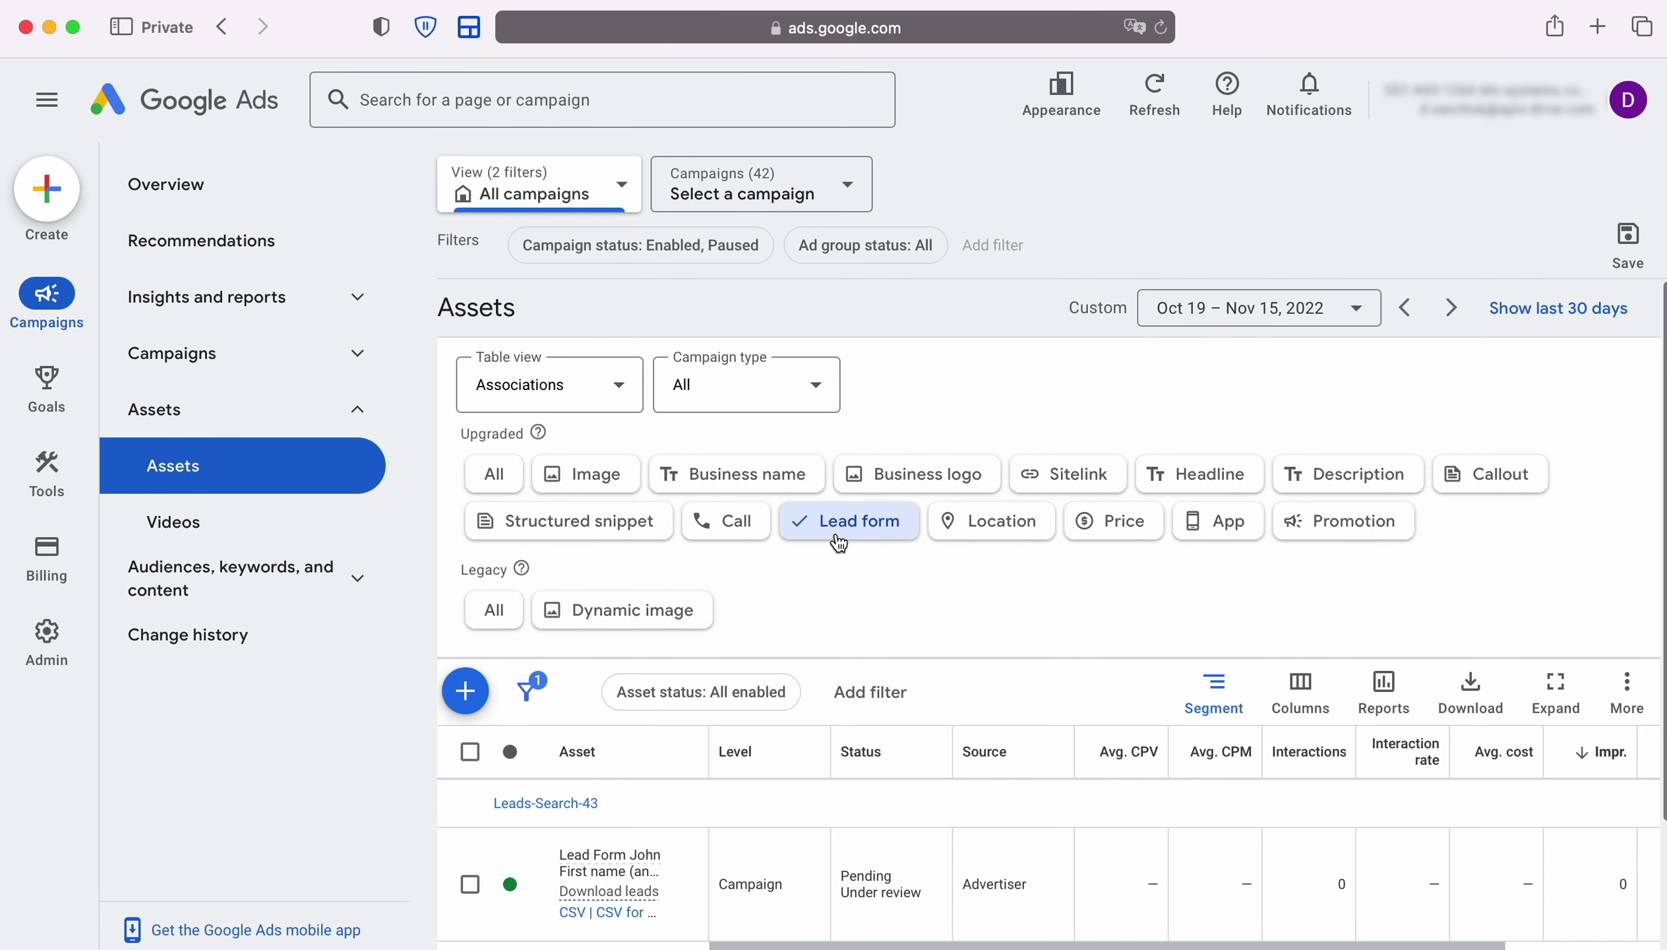
# In the Lead Form John form, paste the ApiX-Drive URL into the Webhook URL field.
pyautogui.click(690, 873)
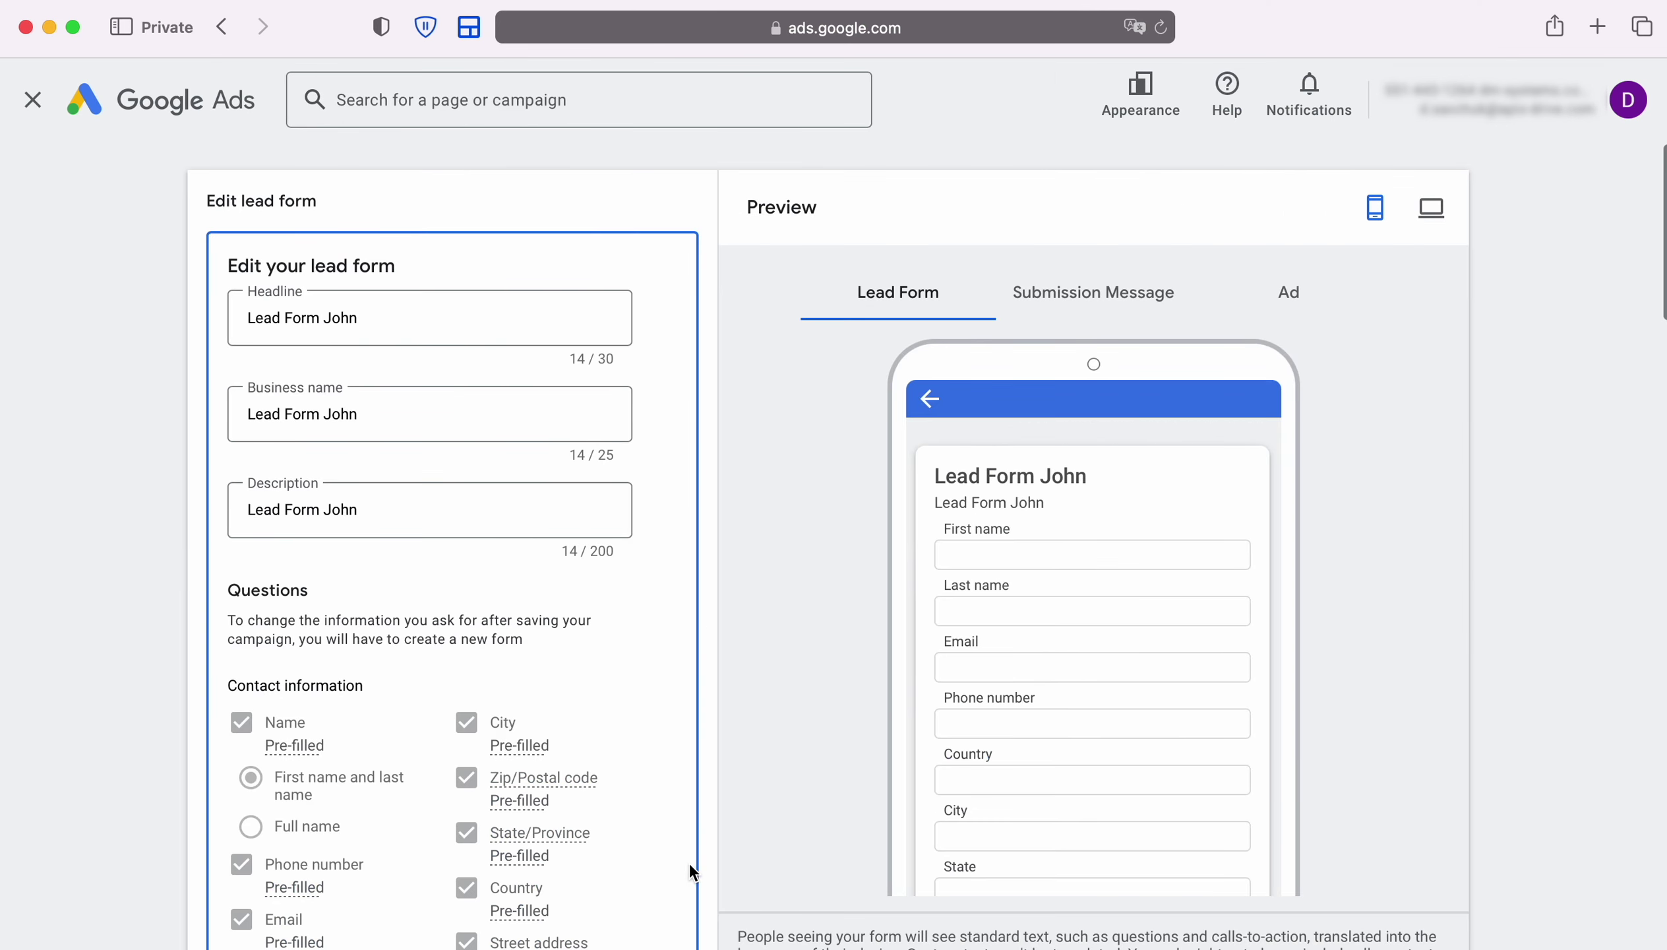
pyautogui.scroll(-15, 655, 676)
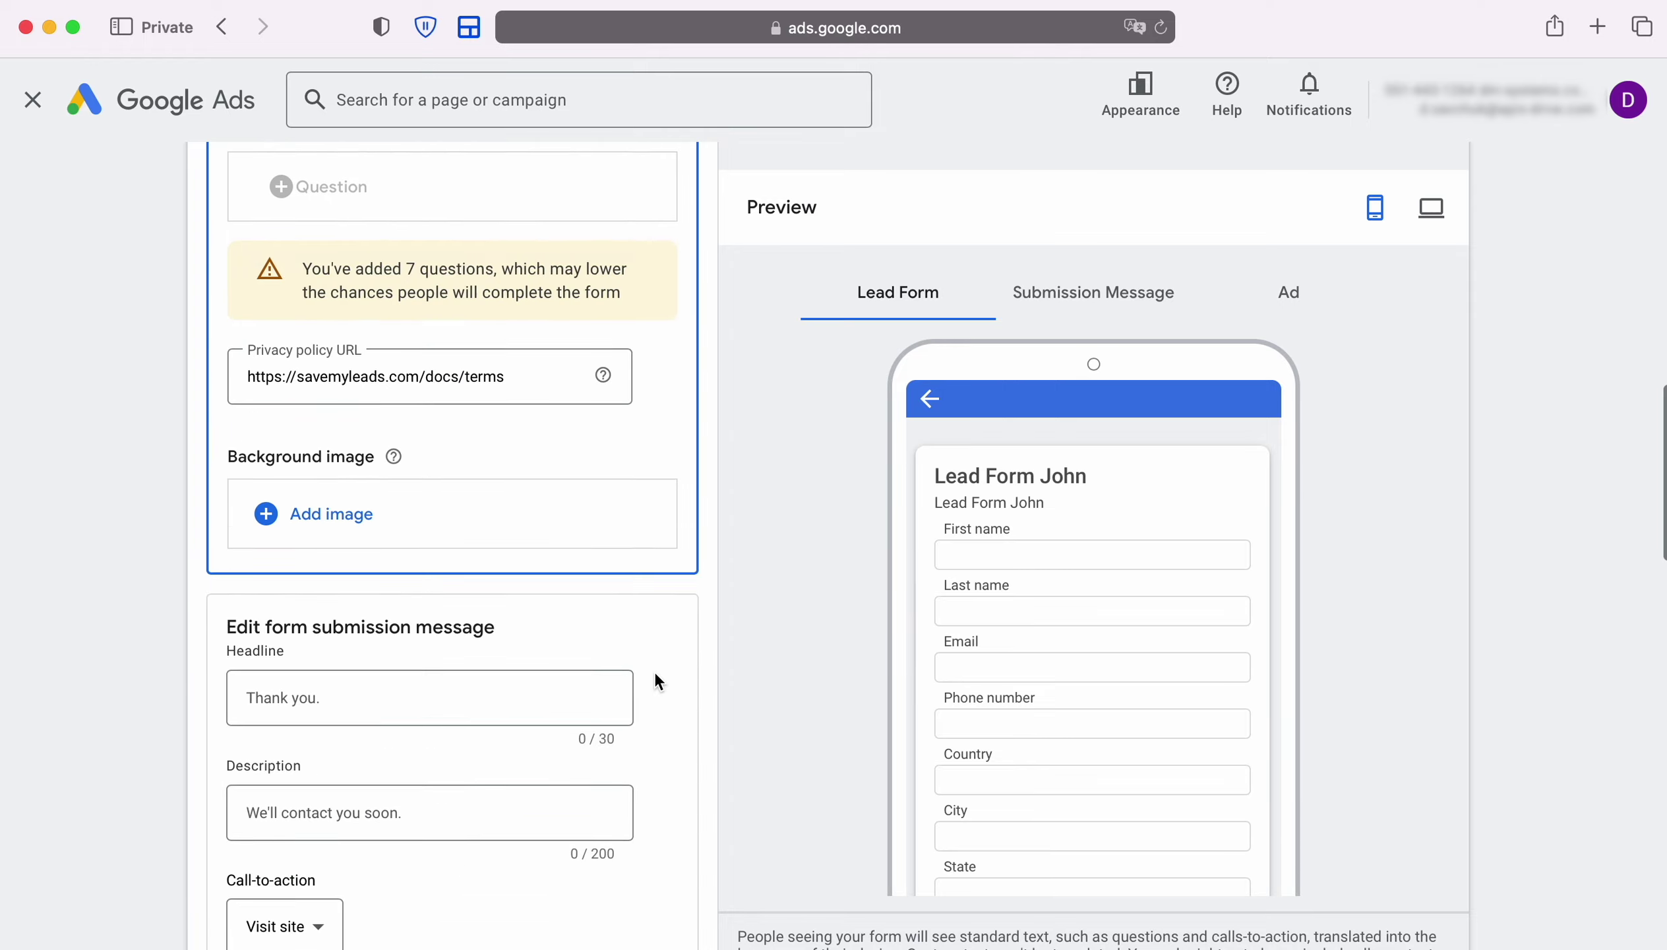
pyautogui.scroll(-15, 656, 676)
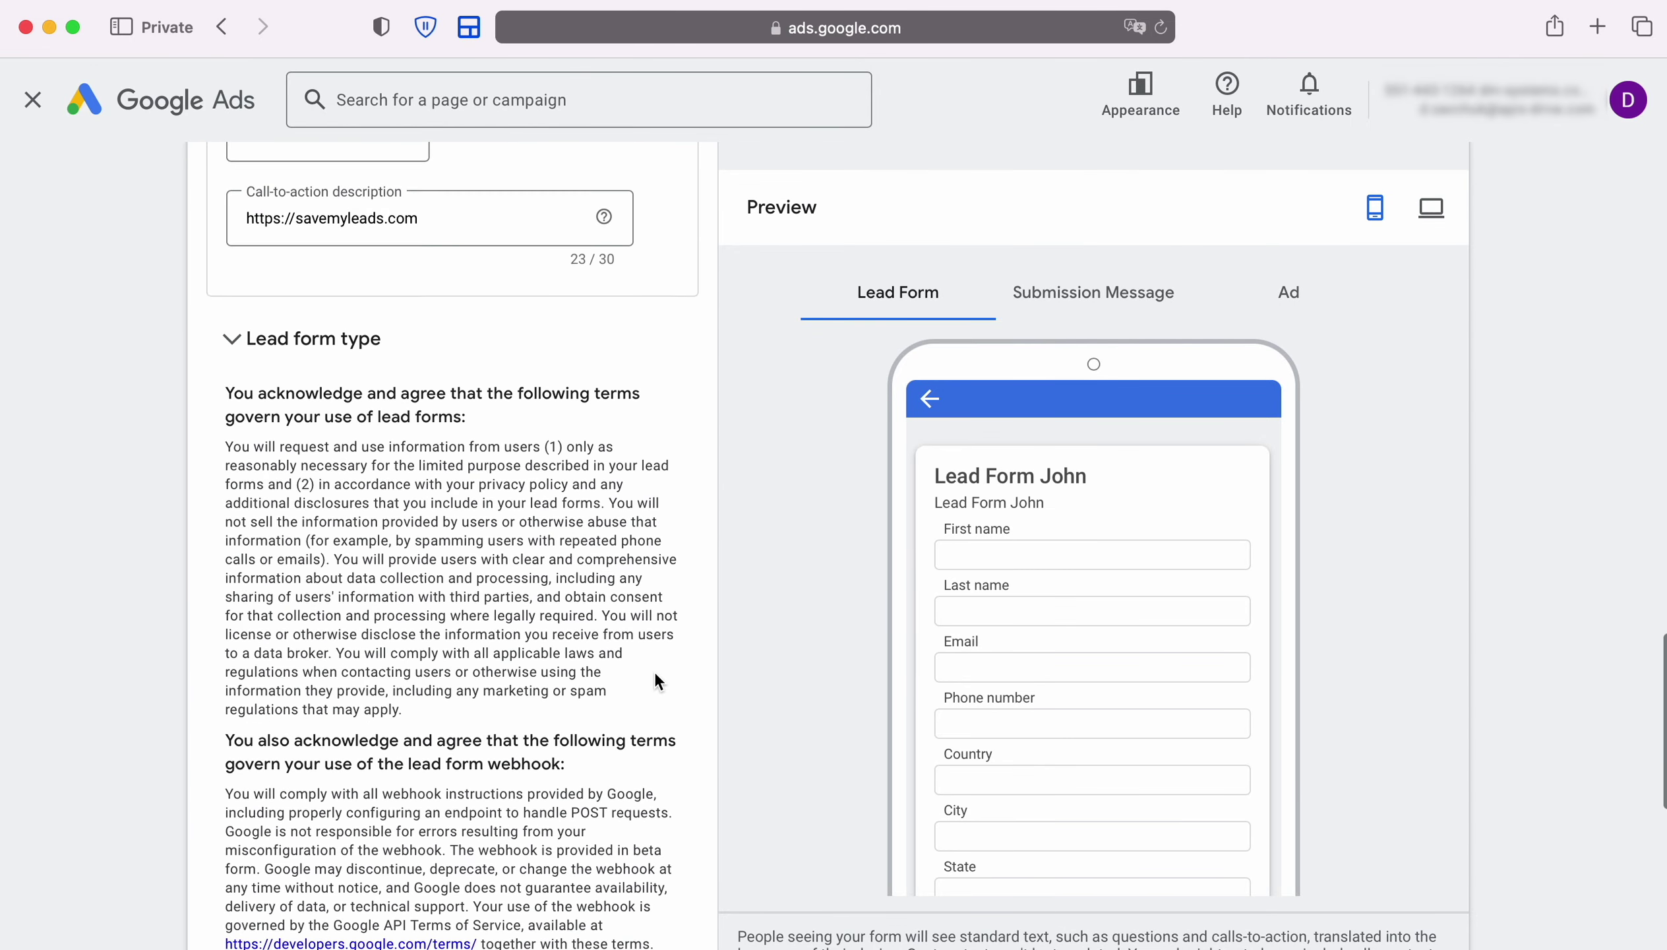
pyautogui.scroll(-5, 655, 681)
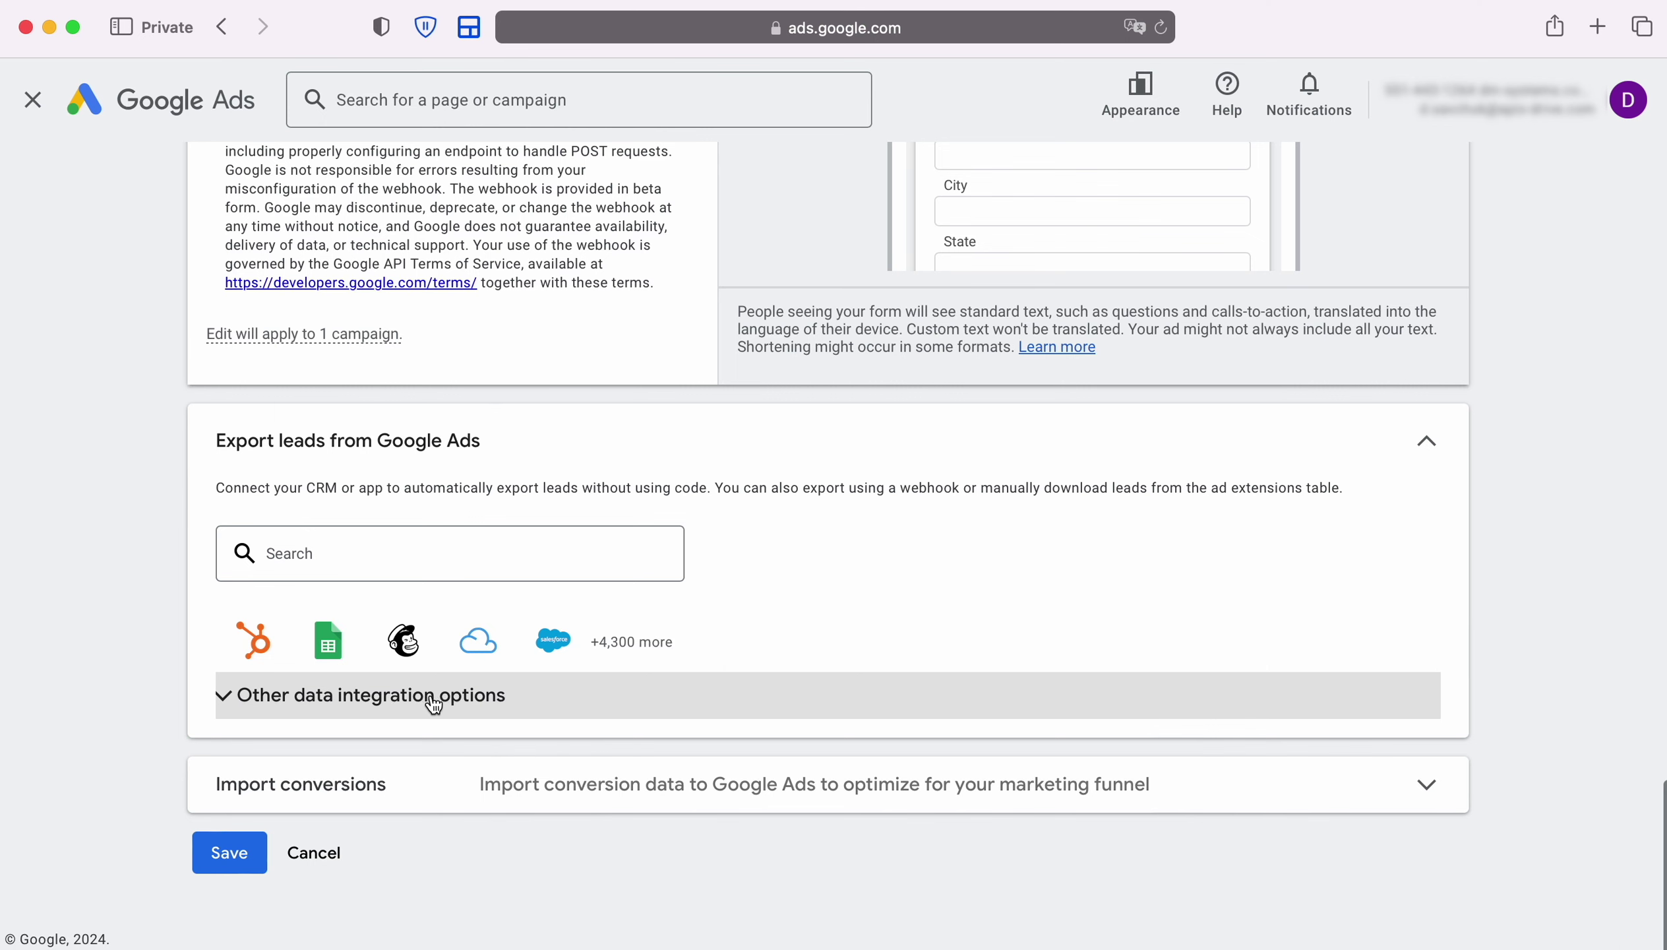
pyautogui.click(467, 703)
pyautogui.scroll(-7, 463, 695)
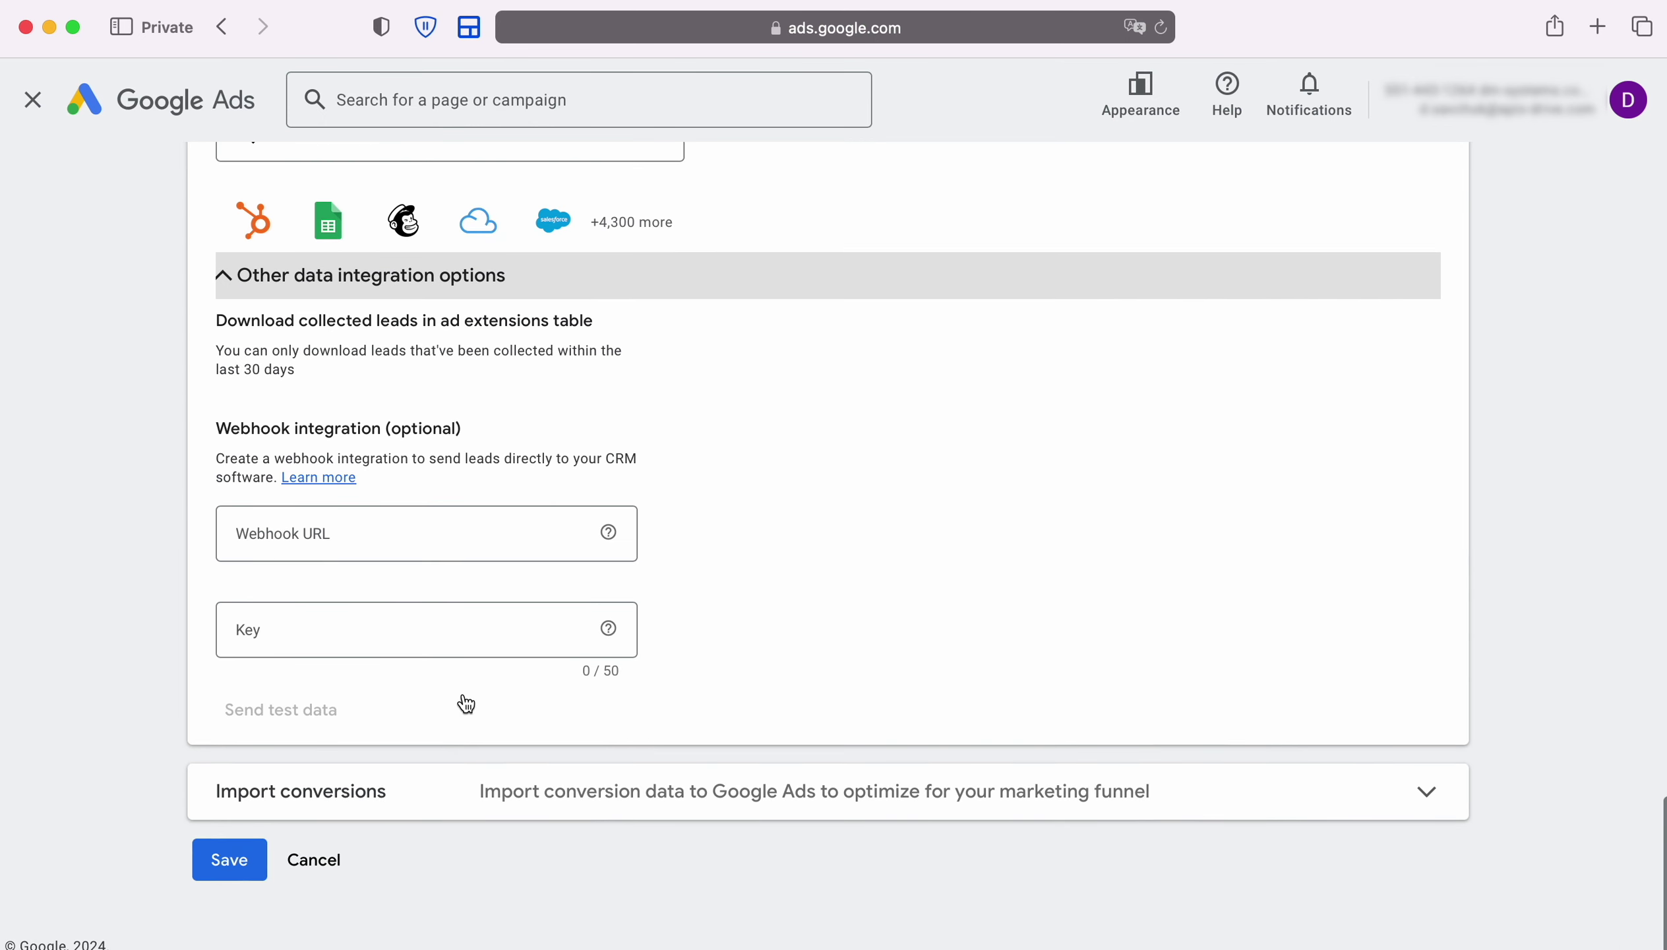
pyautogui.rightClick(289, 531)
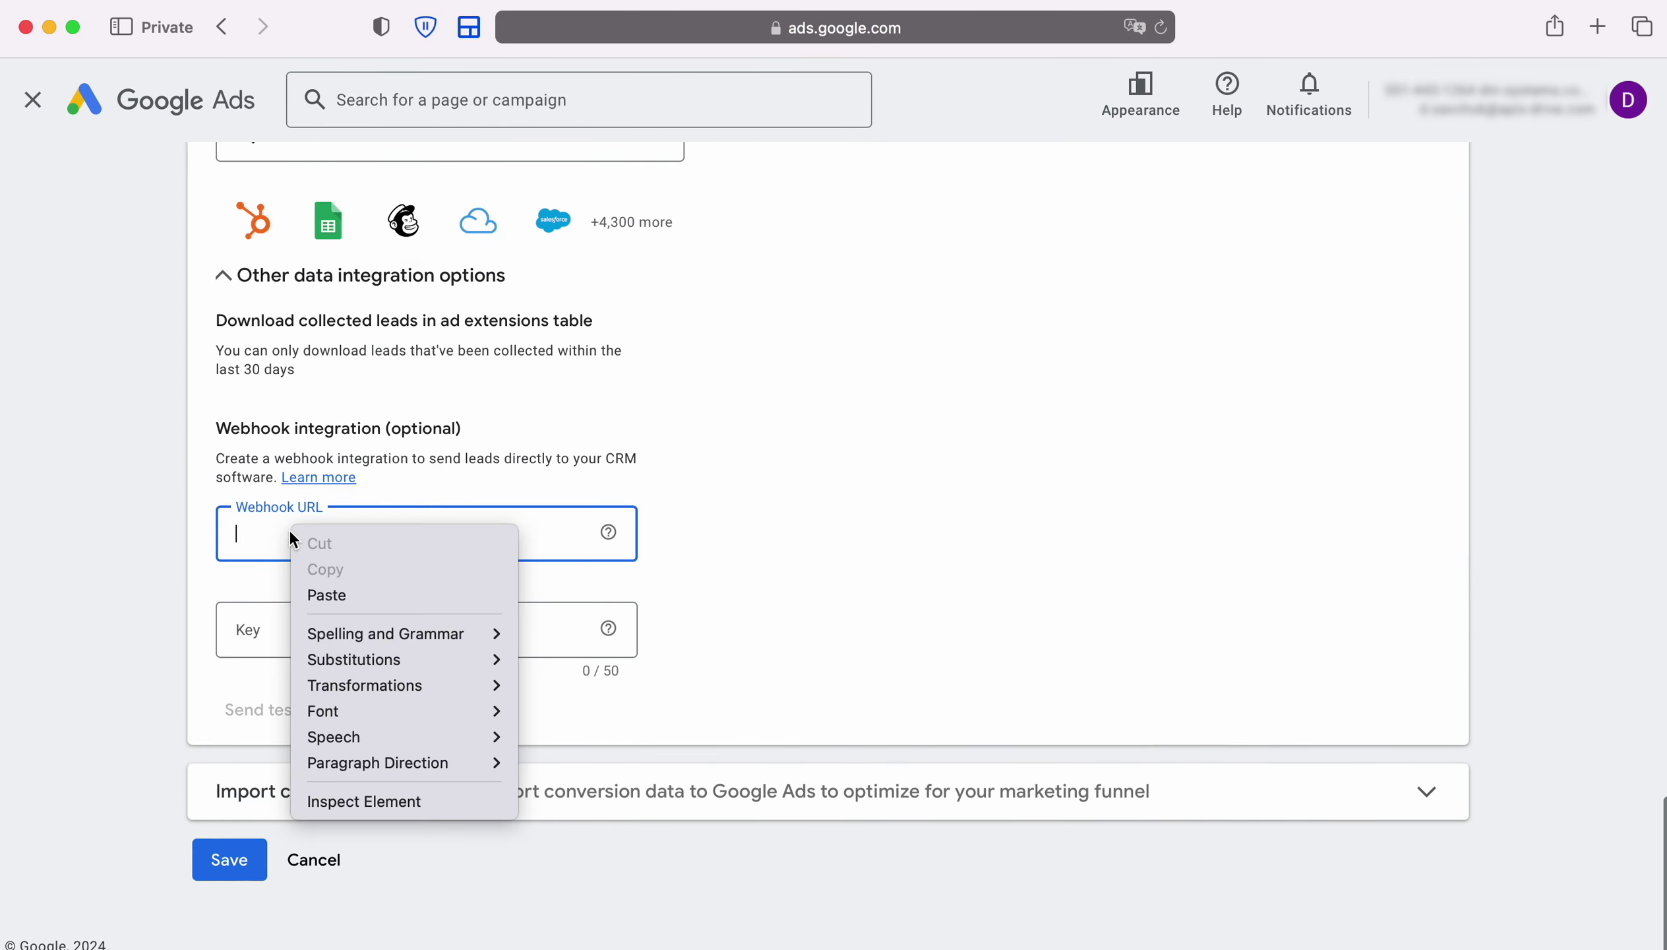
pyautogui.click(340, 592)
# Copy the key from the URL's end into the Key field and send test data.
pyautogui.moveTo(527, 533); pyautogui.dragTo(598, 533)
pyautogui.rightClick(575, 530)
pyautogui.click(618, 664)
pyautogui.click(304, 635)
pyautogui.rightClick(299, 632)
pyautogui.click(327, 702)
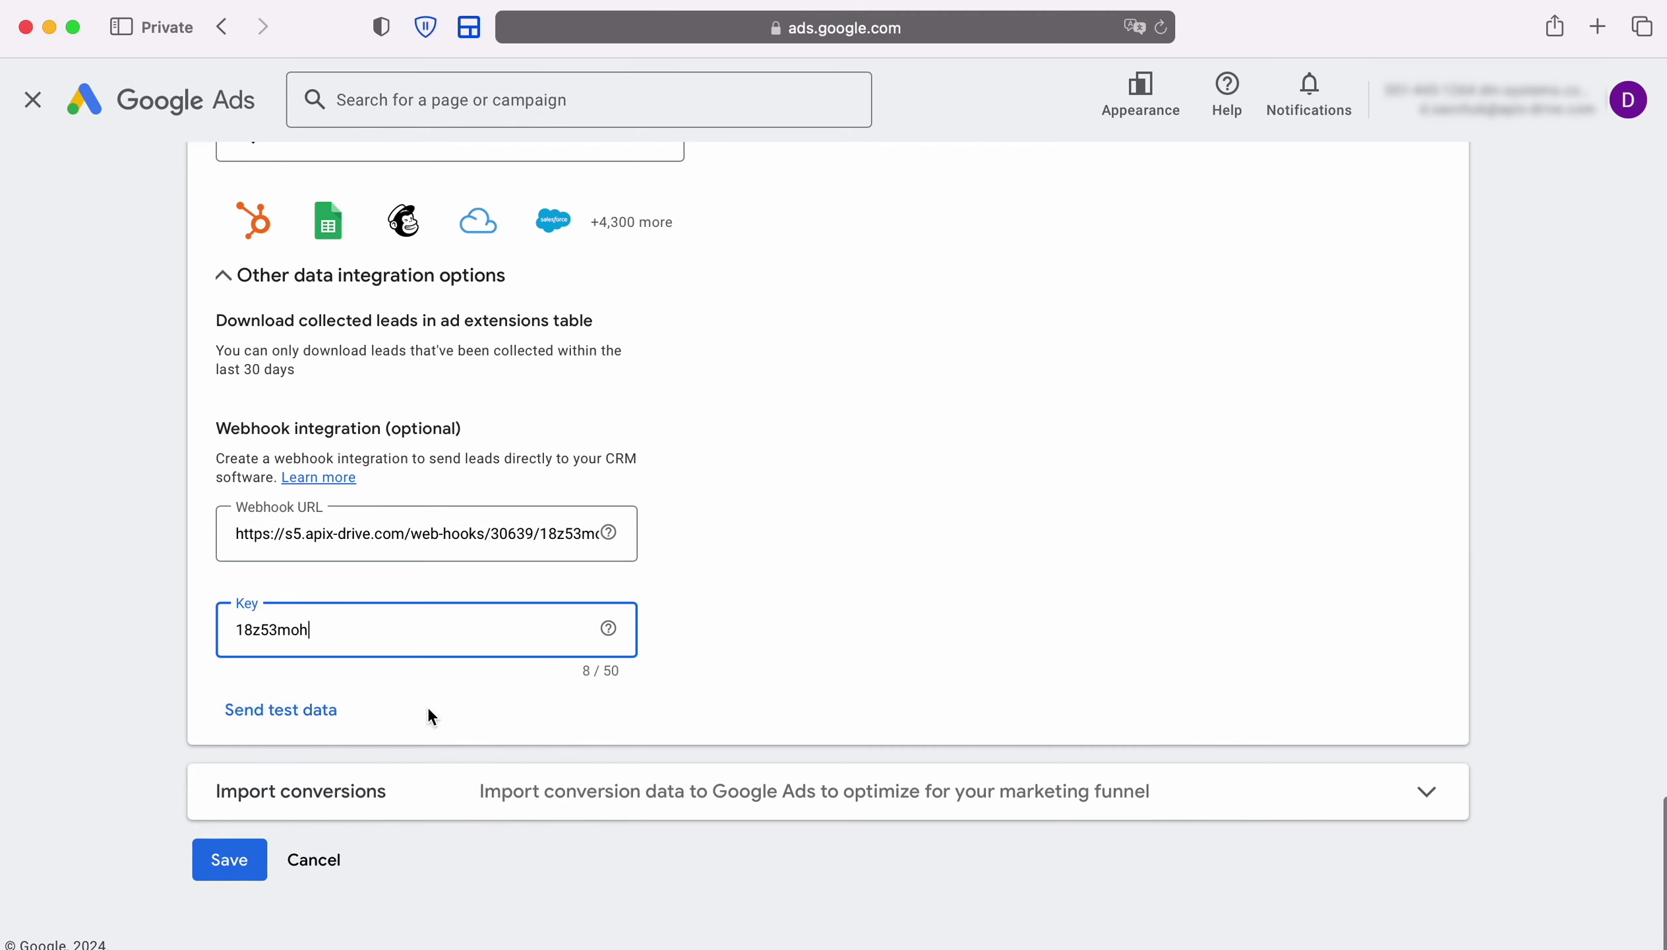
pyautogui.click(281, 709)
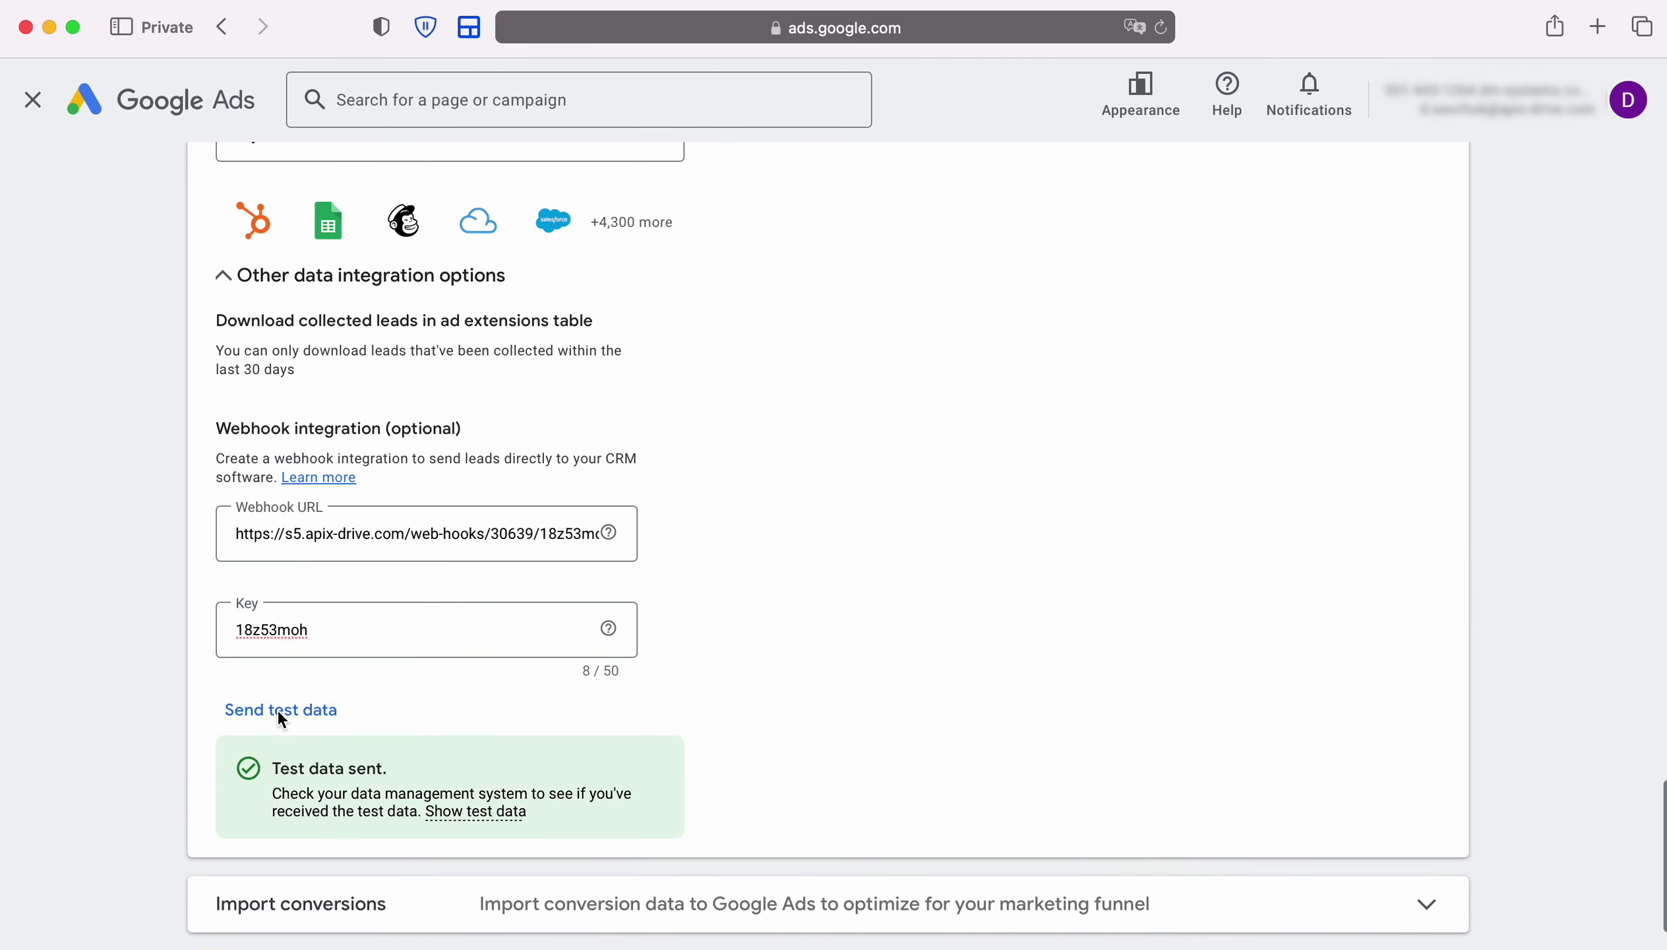
pyautogui.scroll(-2, 277, 711)
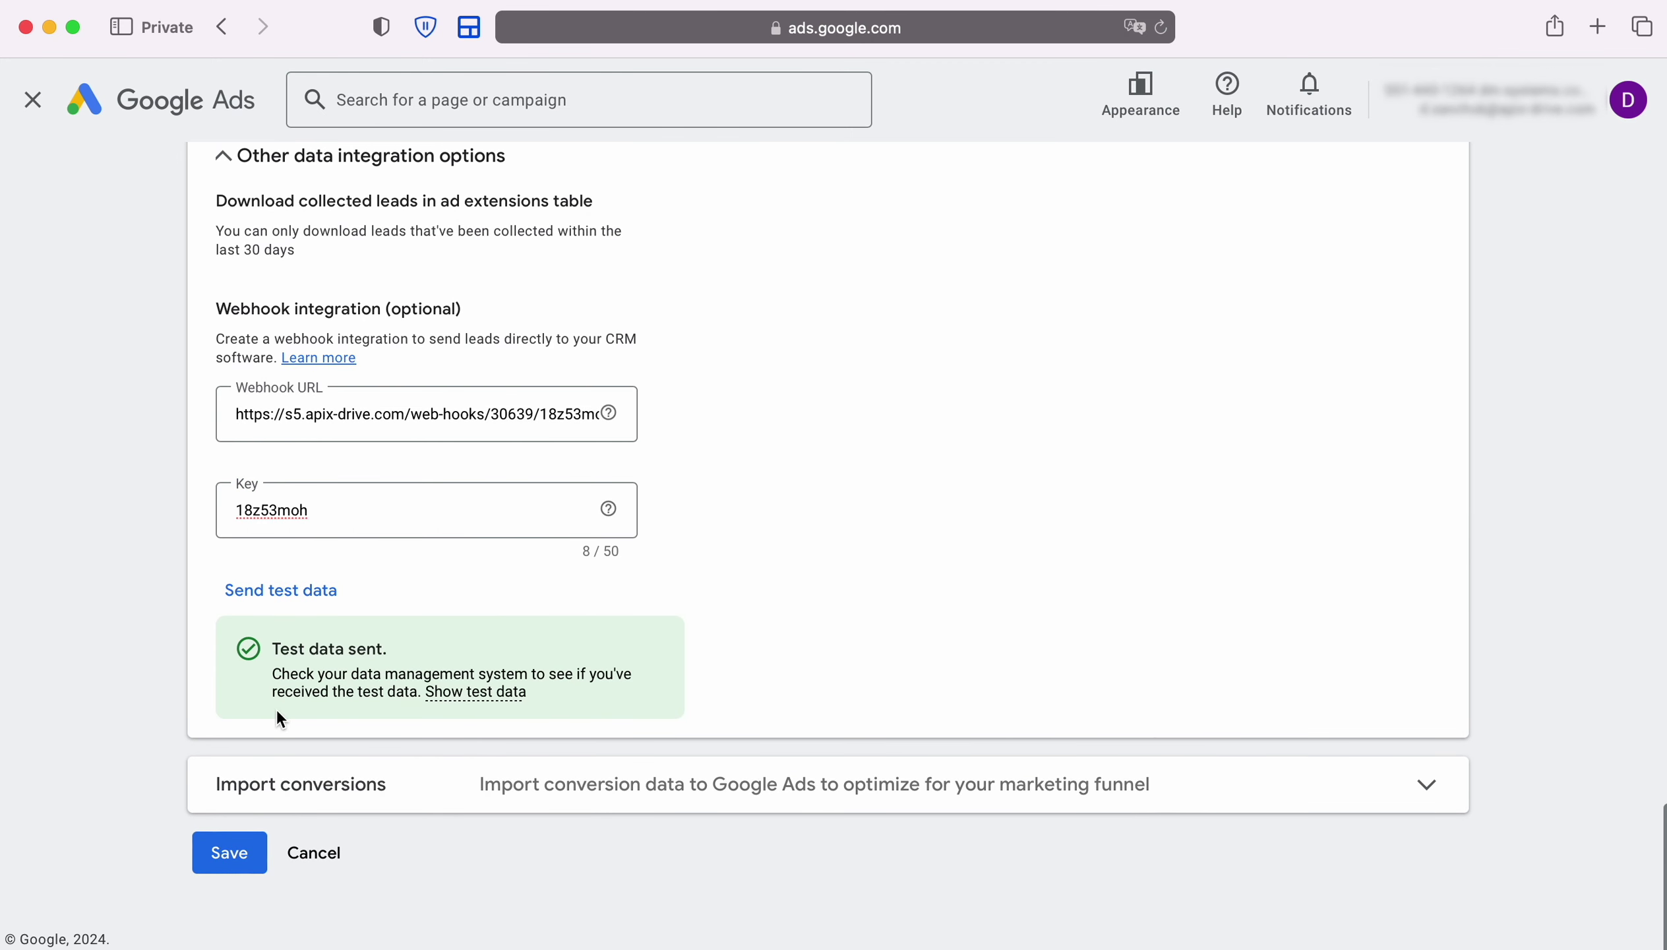
# Save the lead form, then finish the source setup with no filter and the loaded test lead data.
pyautogui.click(229, 853)
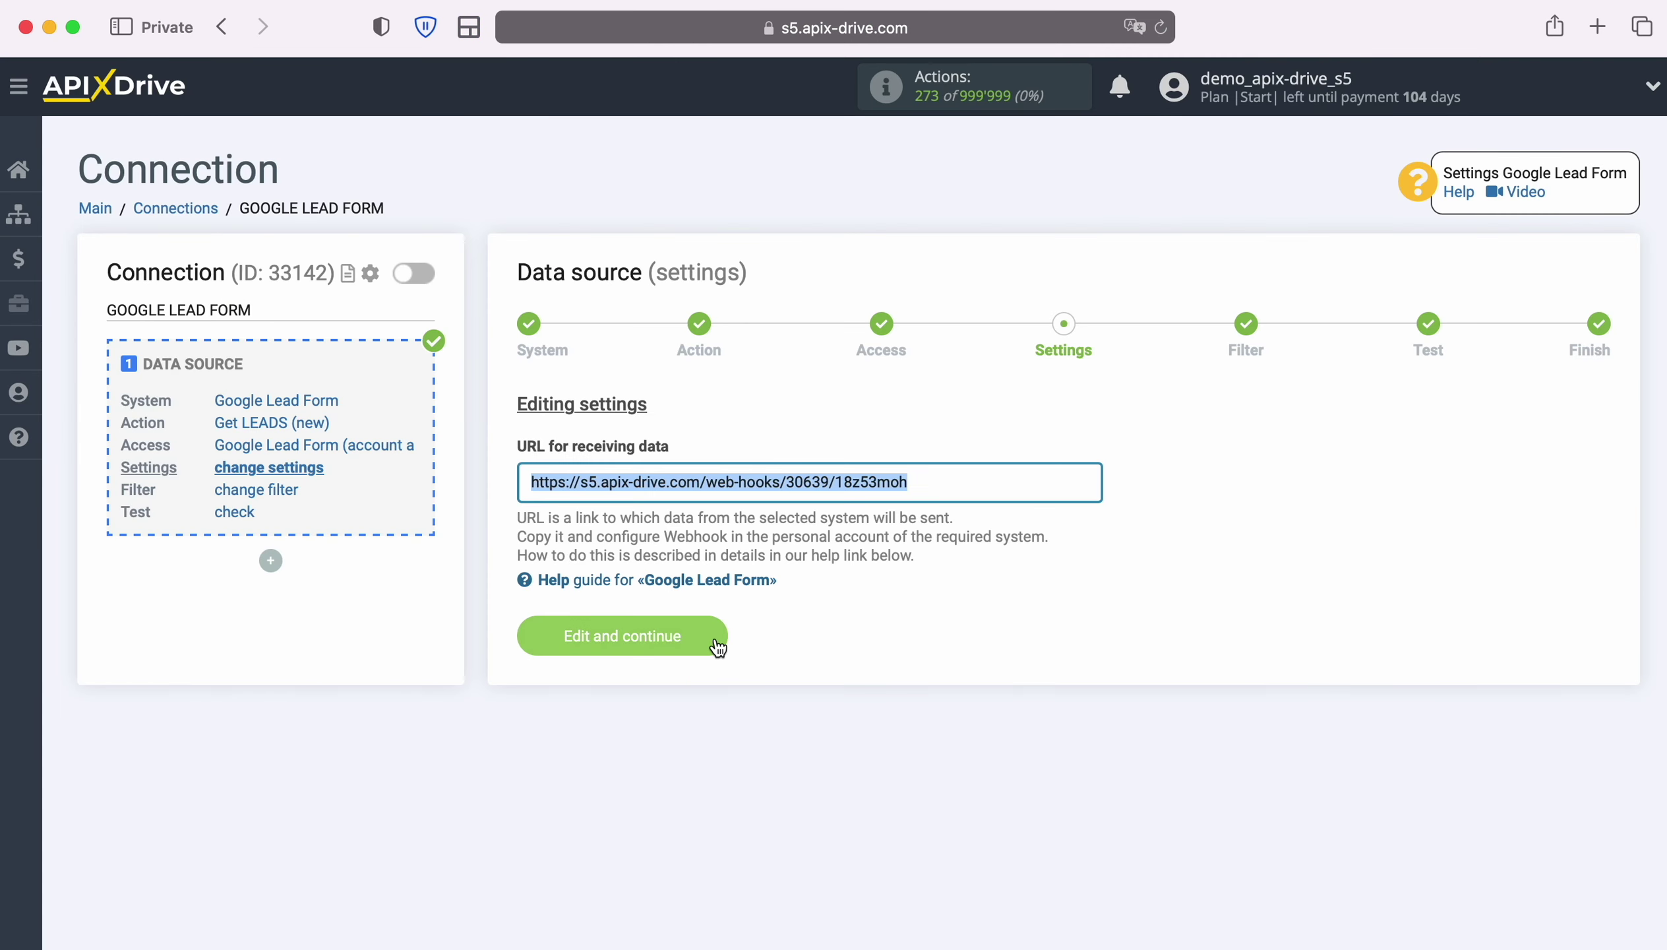
pyautogui.click(715, 635)
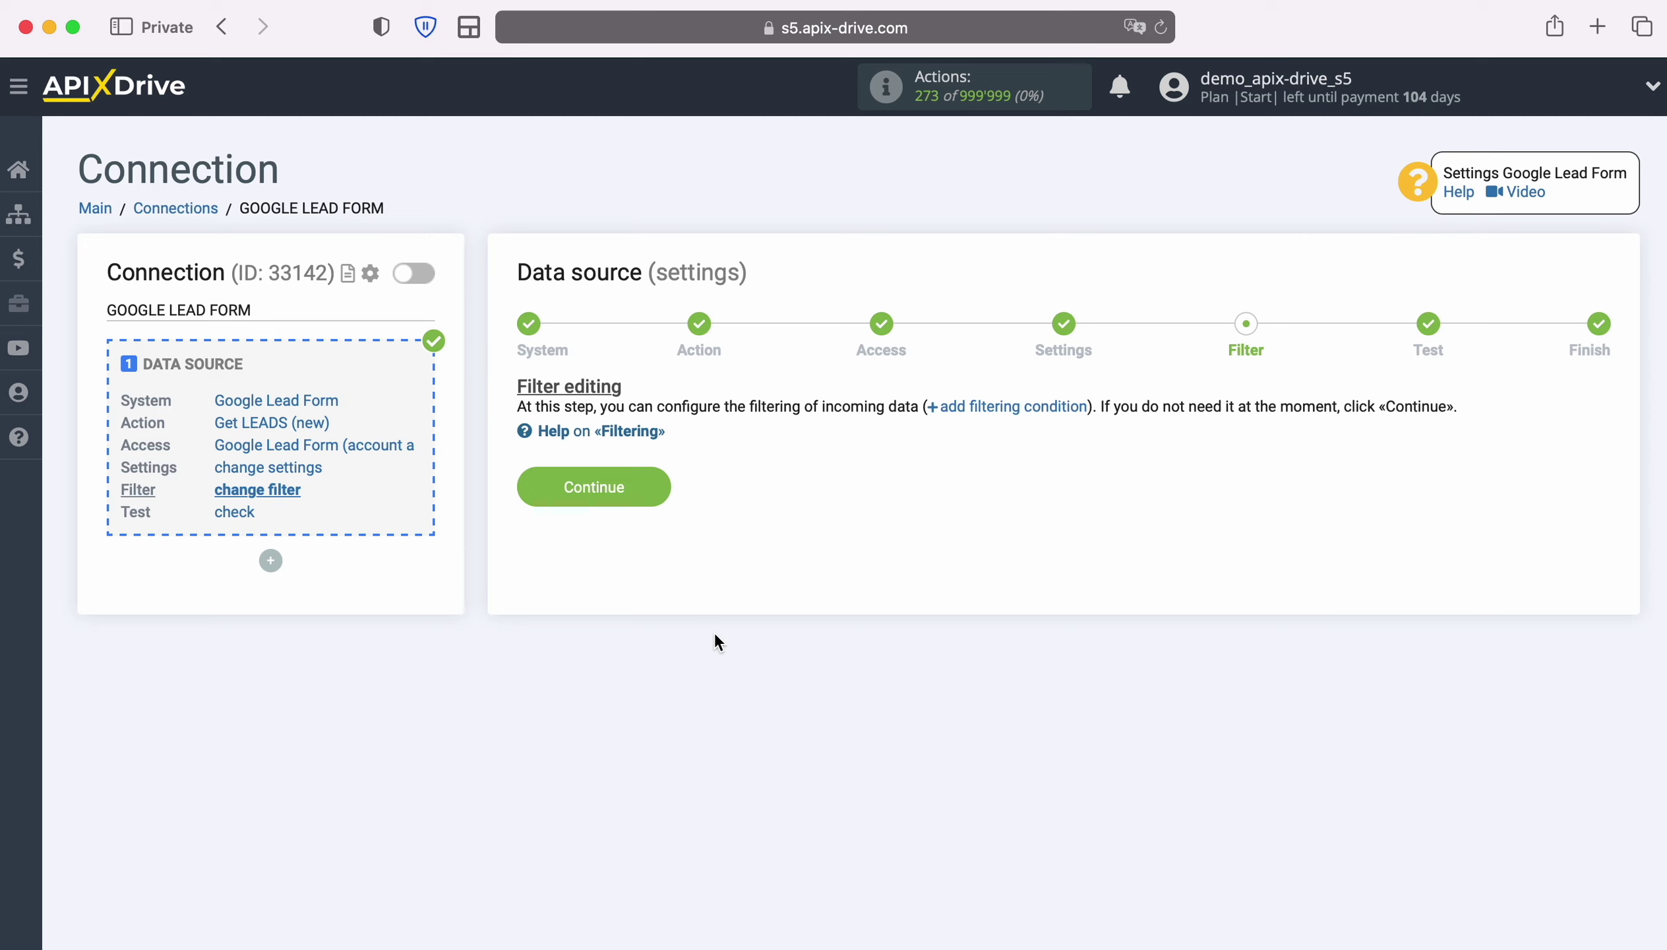
pyautogui.click(659, 485)
pyautogui.scroll(-3, 1031, 609)
pyautogui.scroll(-1, 1032, 612)
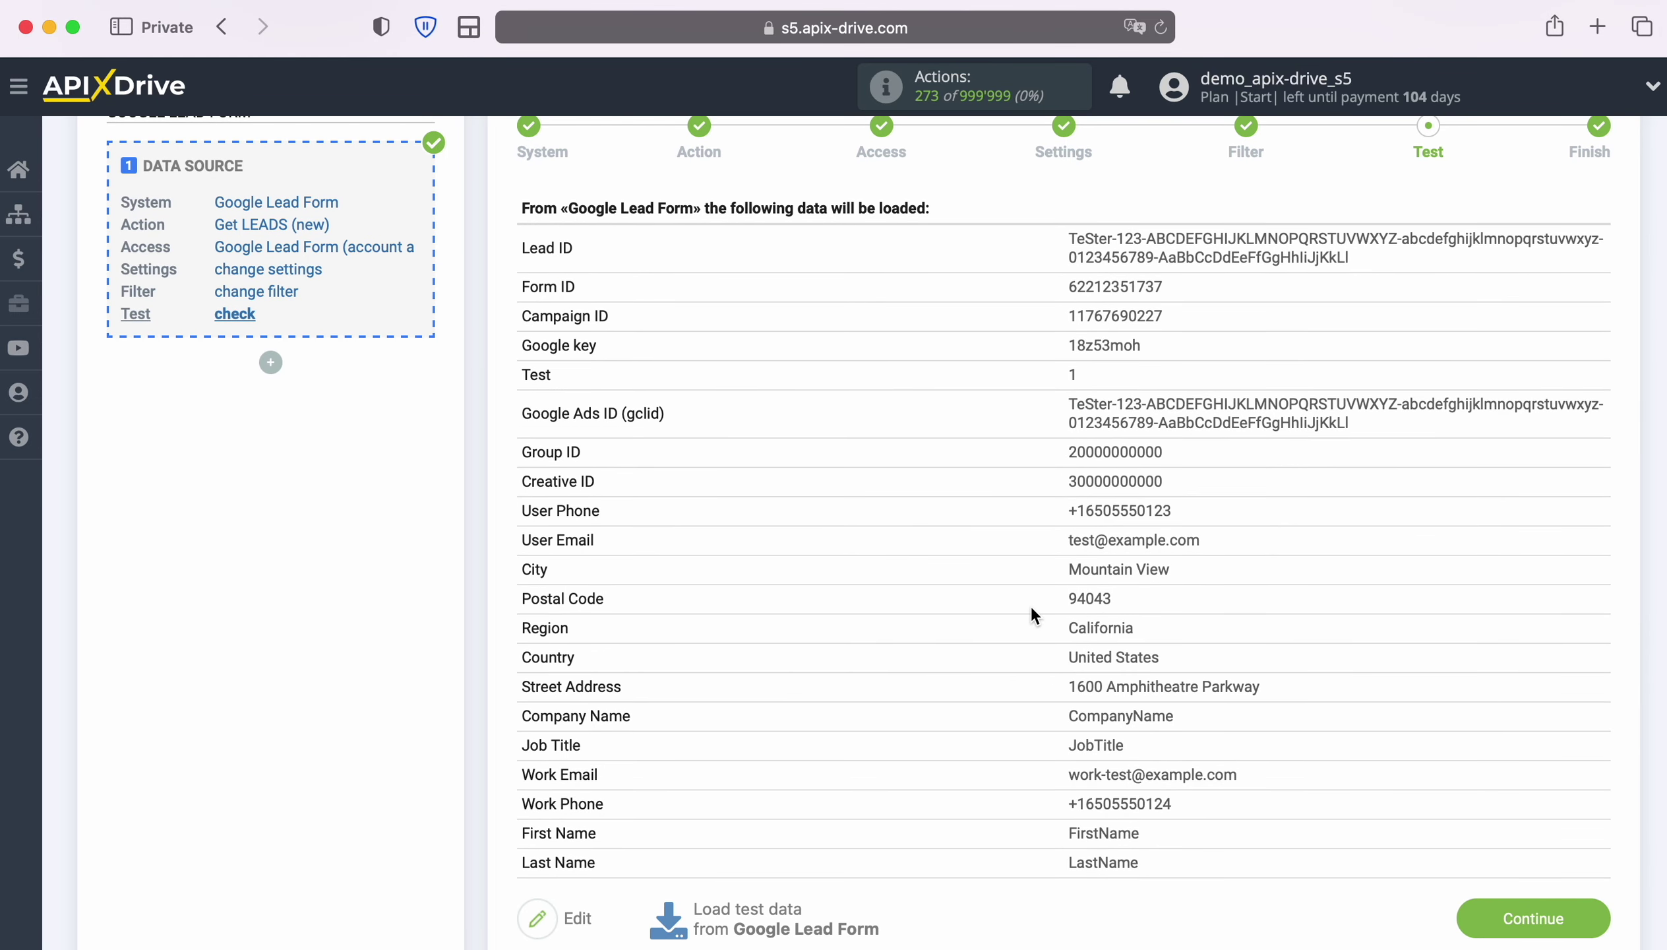
pyautogui.click(1598, 922)
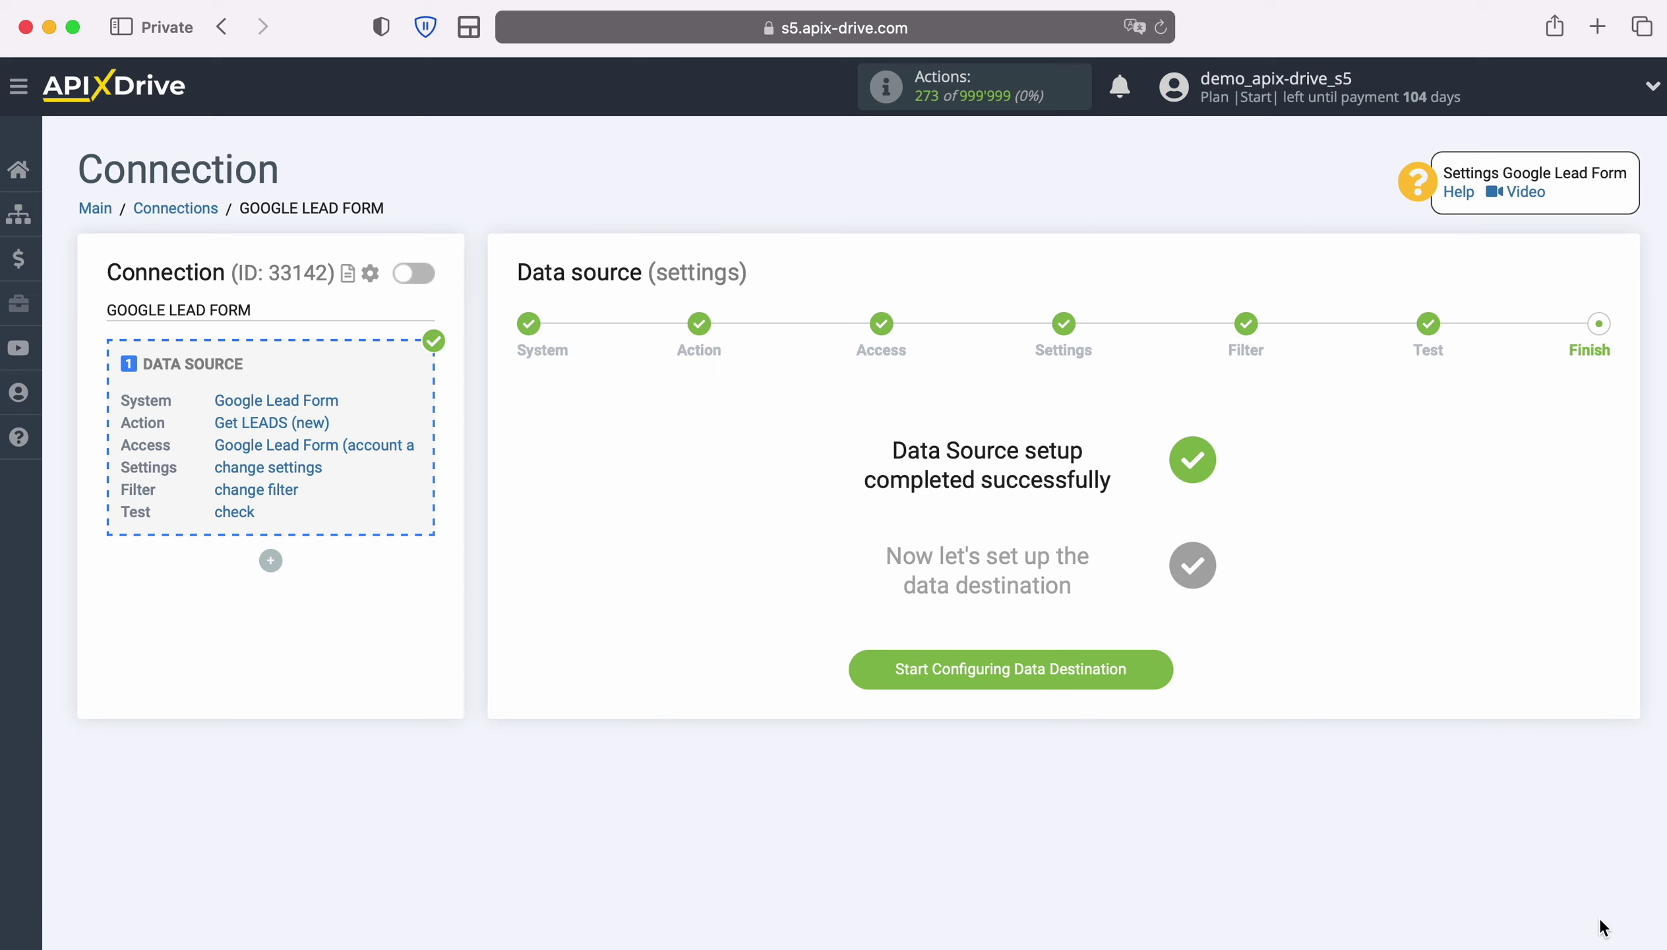
# Set the data destination to Trello with the Create CARD action.
pyautogui.click(1161, 674)
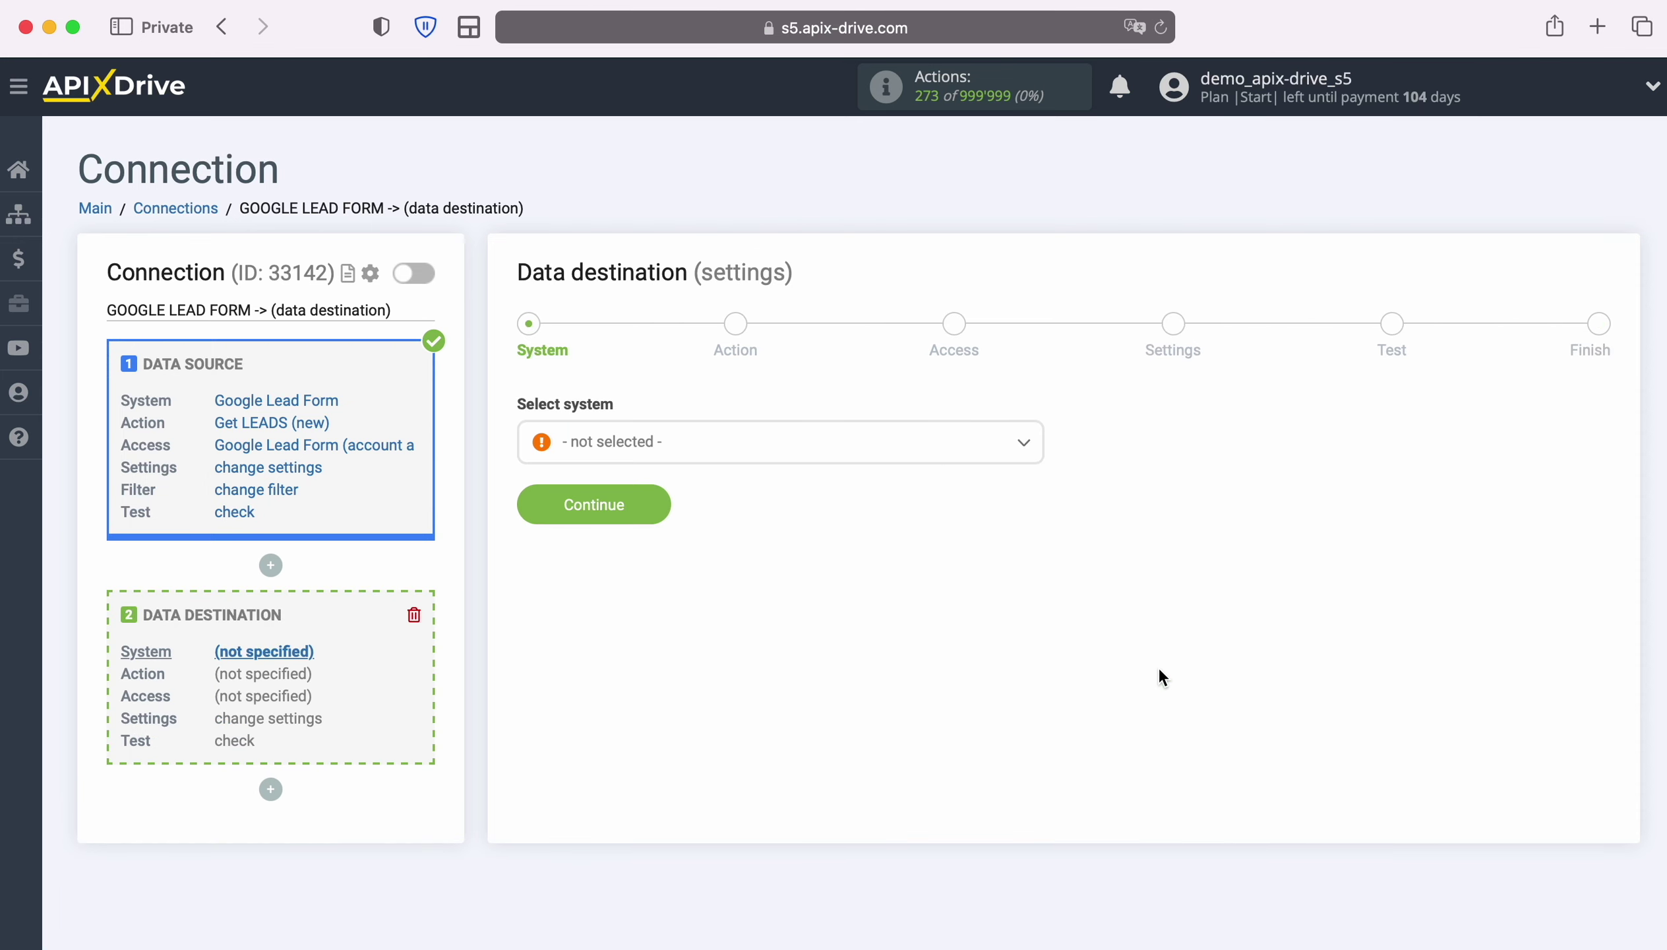
pyautogui.click(853, 446)
pyautogui.scroll(-10, 963, 645)
pyautogui.scroll(-13, 968, 654)
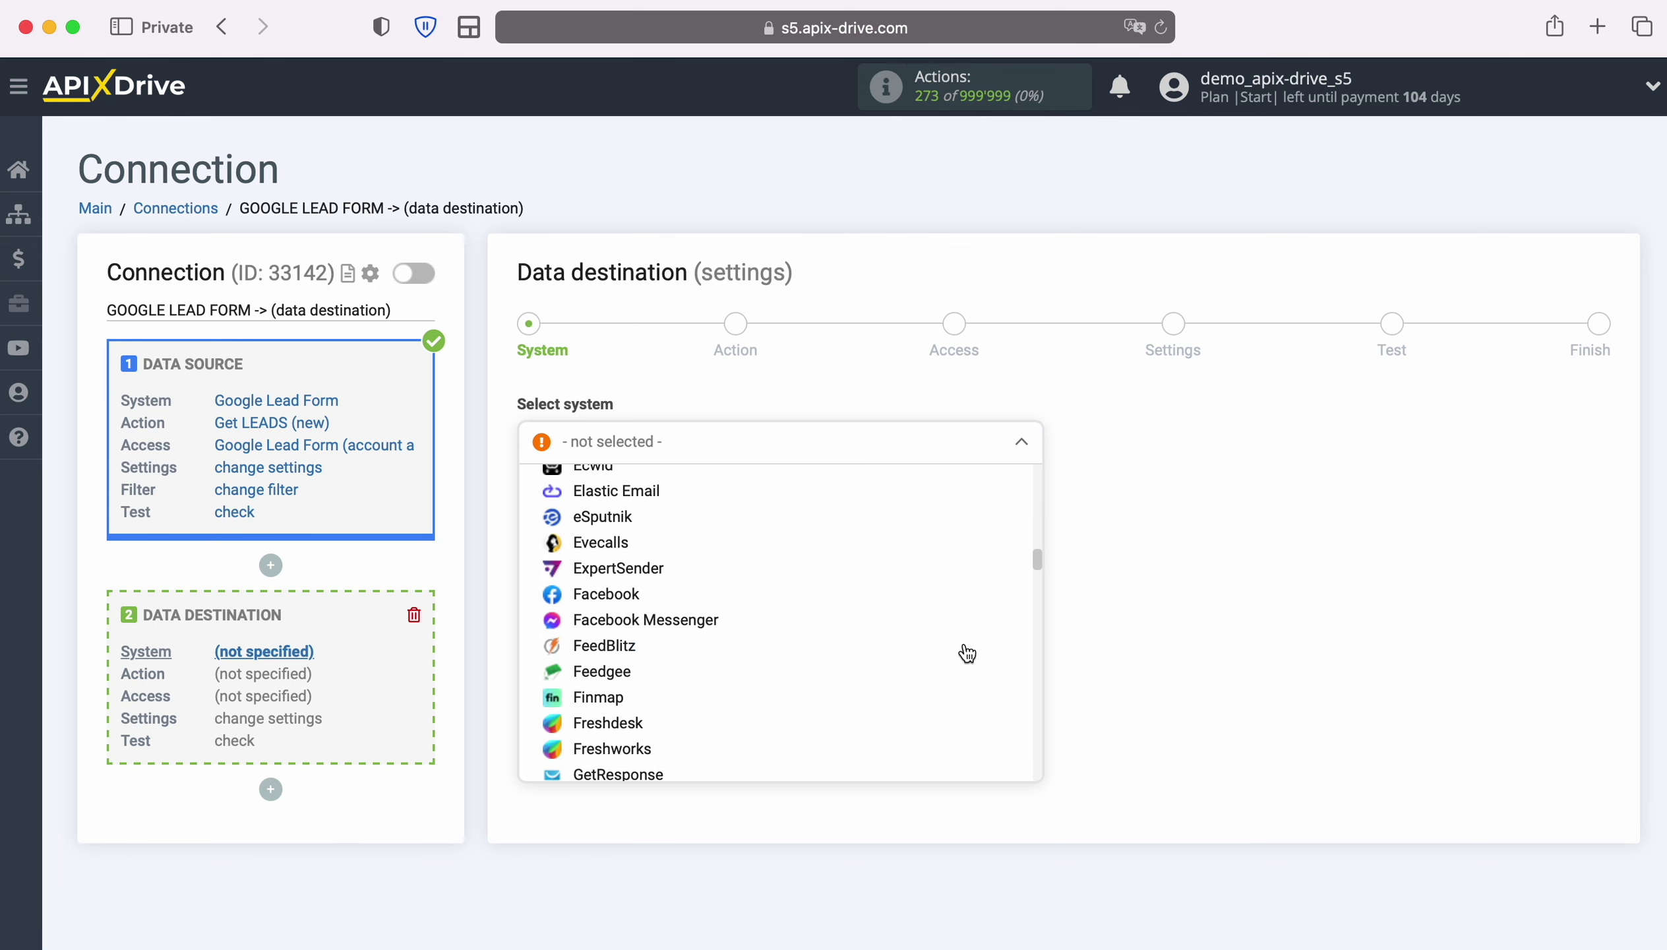
pyautogui.scroll(-15, 968, 654)
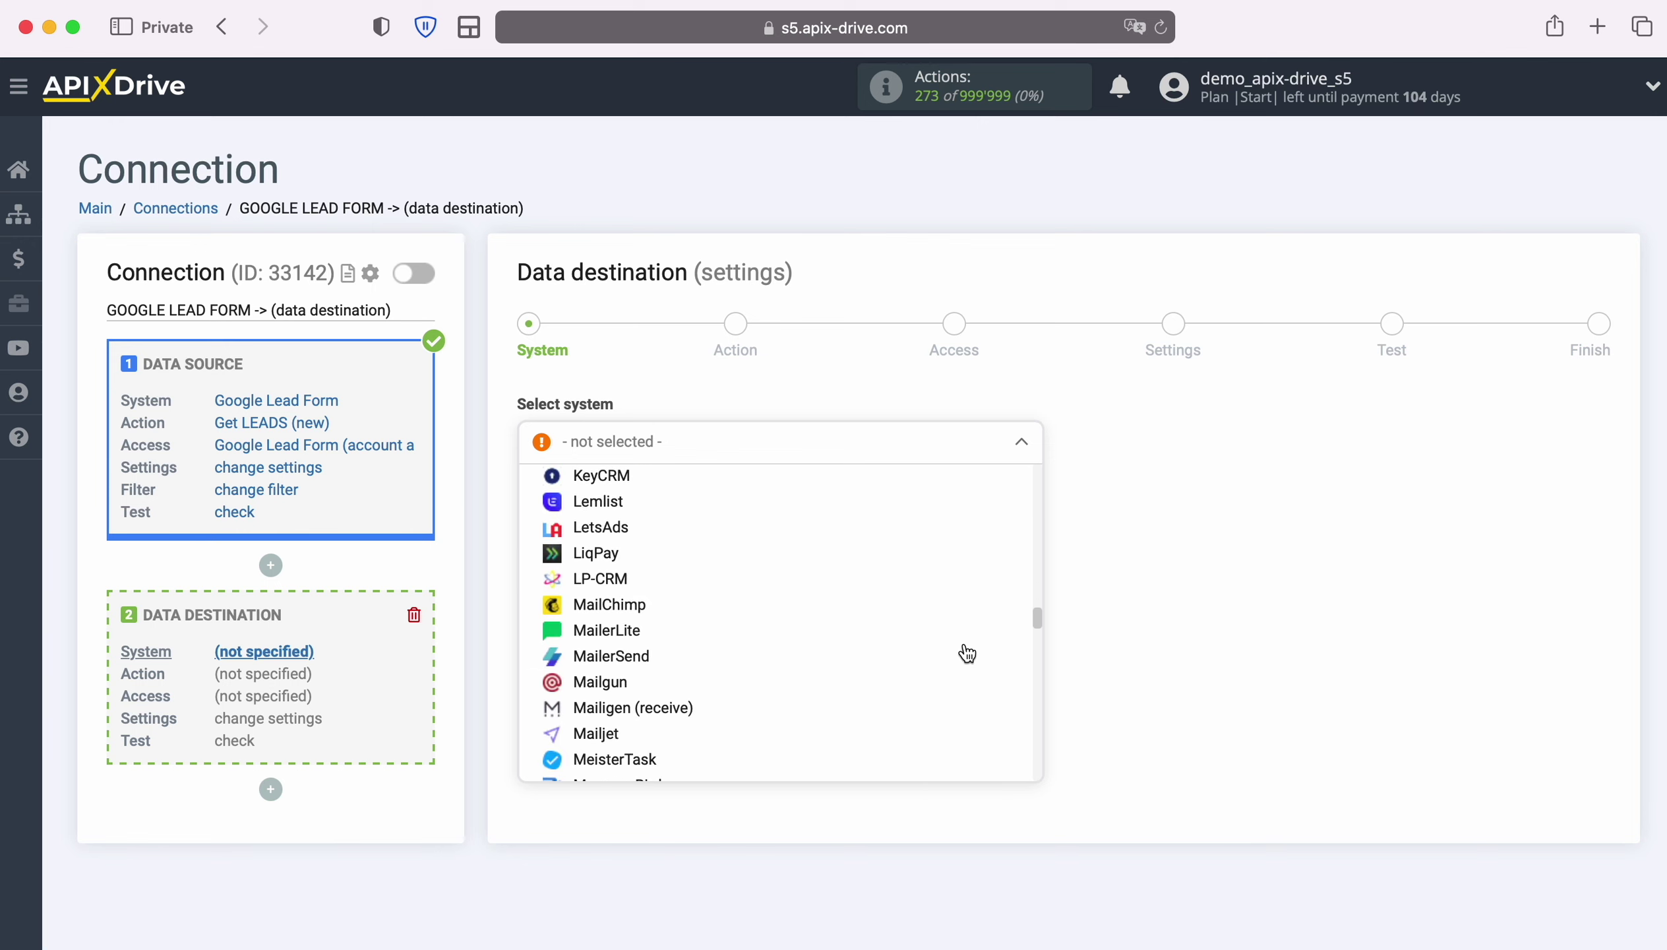
pyautogui.scroll(-15, 967, 653)
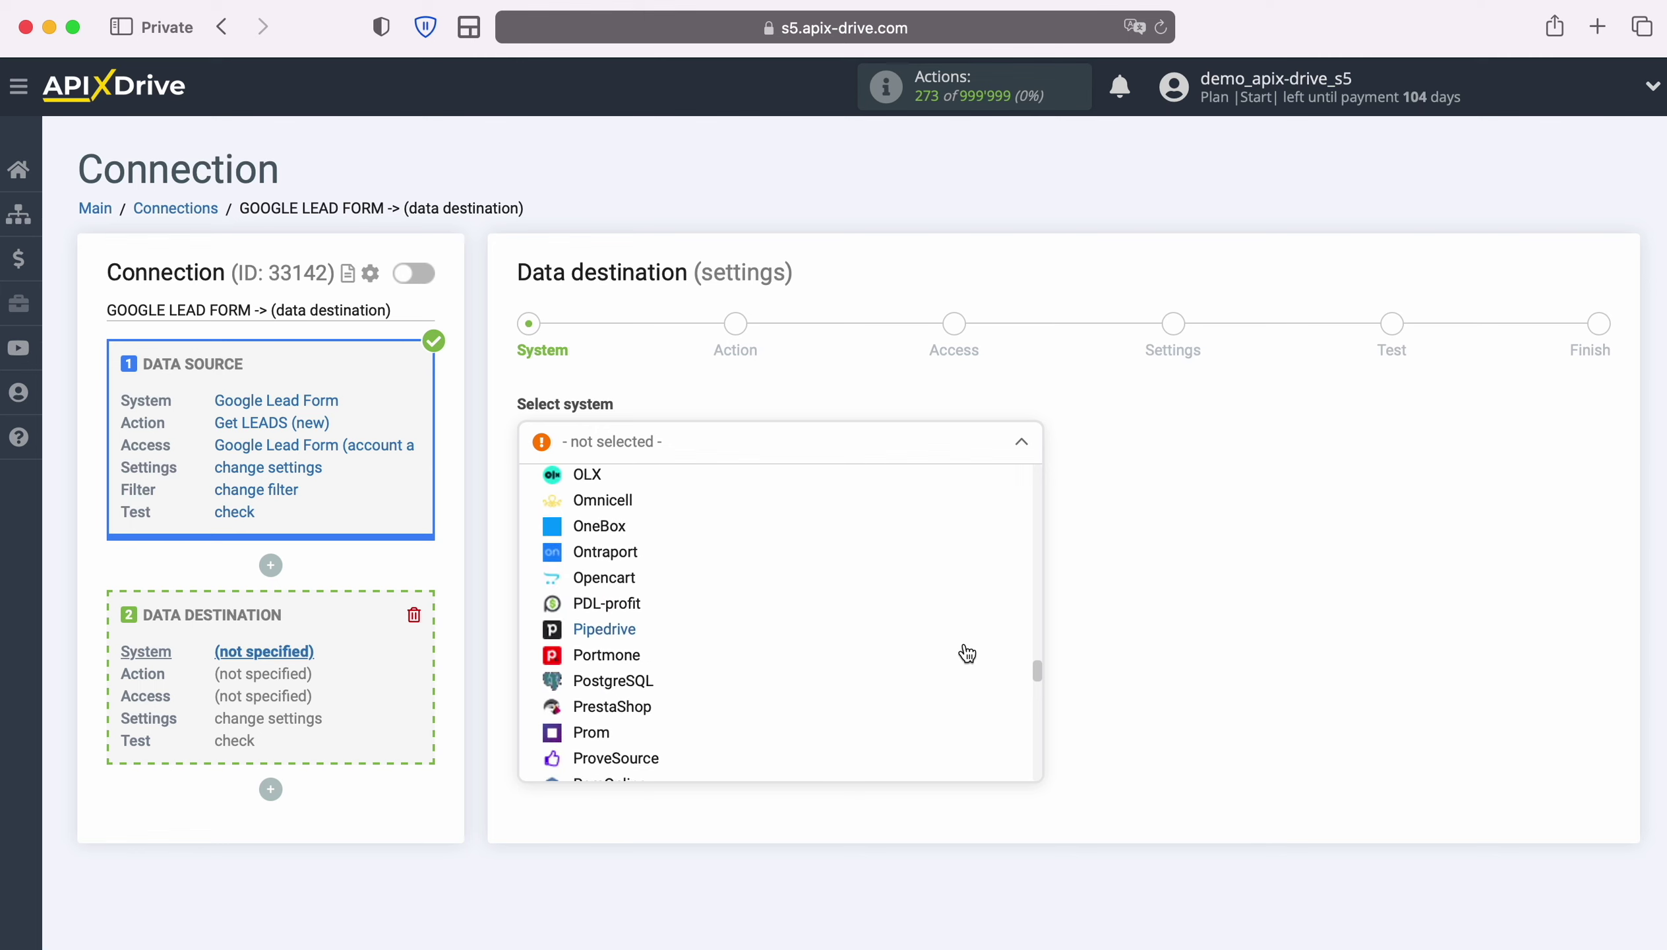
pyautogui.scroll(-15, 967, 654)
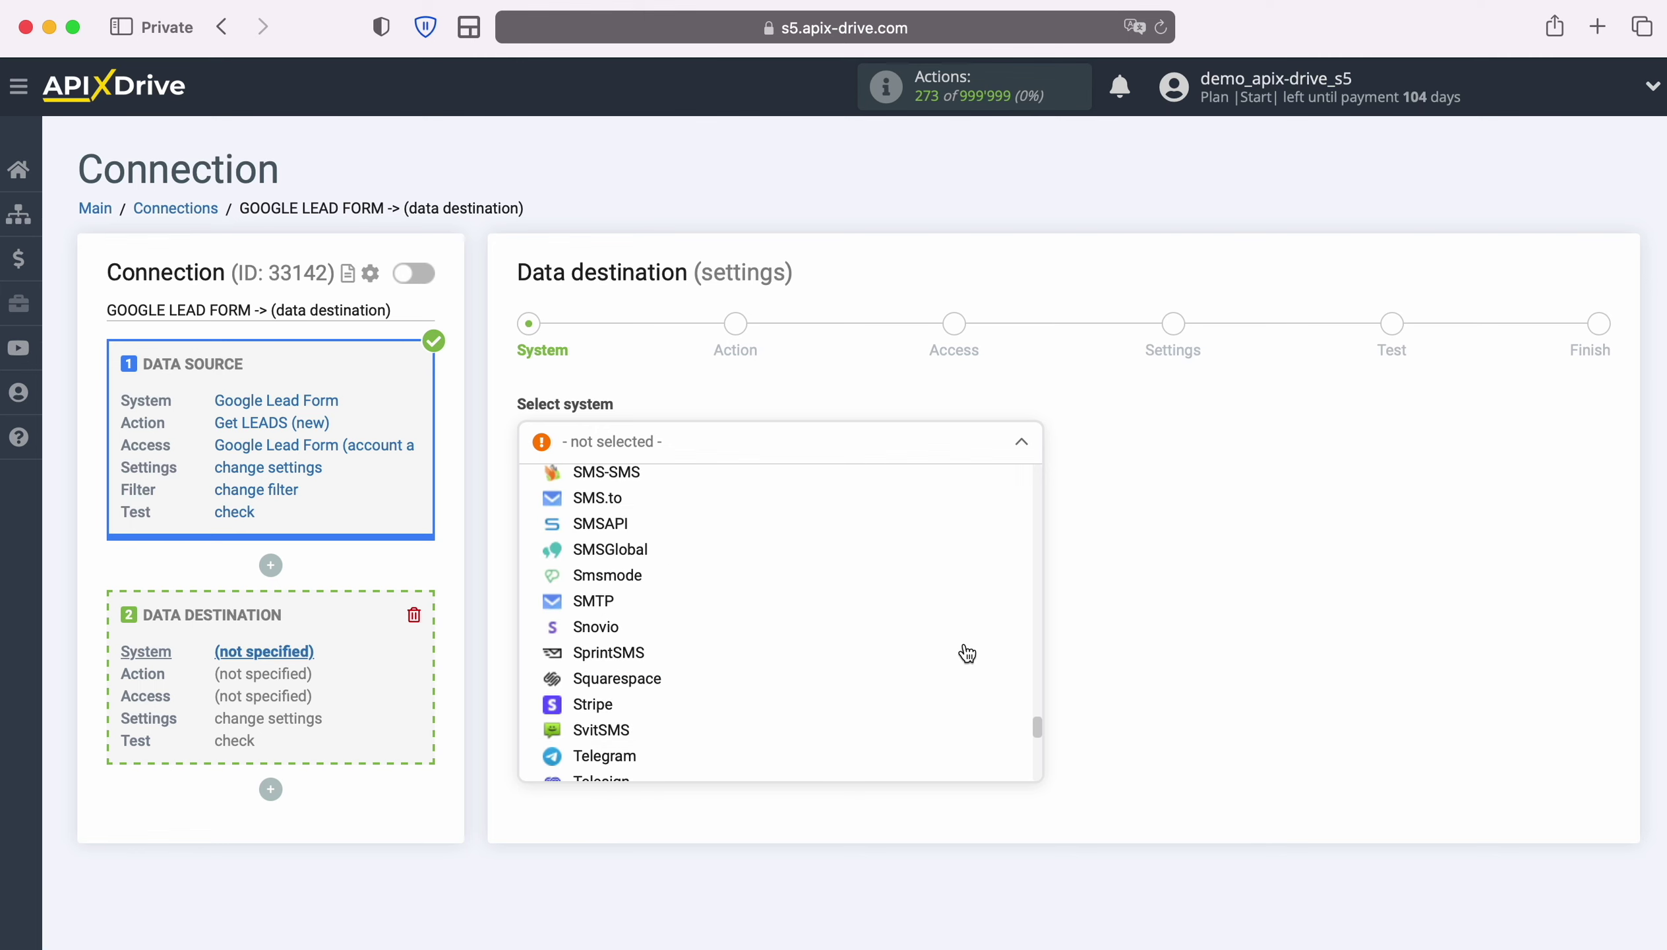
pyautogui.scroll(-3, 967, 654)
pyautogui.click(602, 665)
pyautogui.click(661, 509)
pyautogui.click(854, 449)
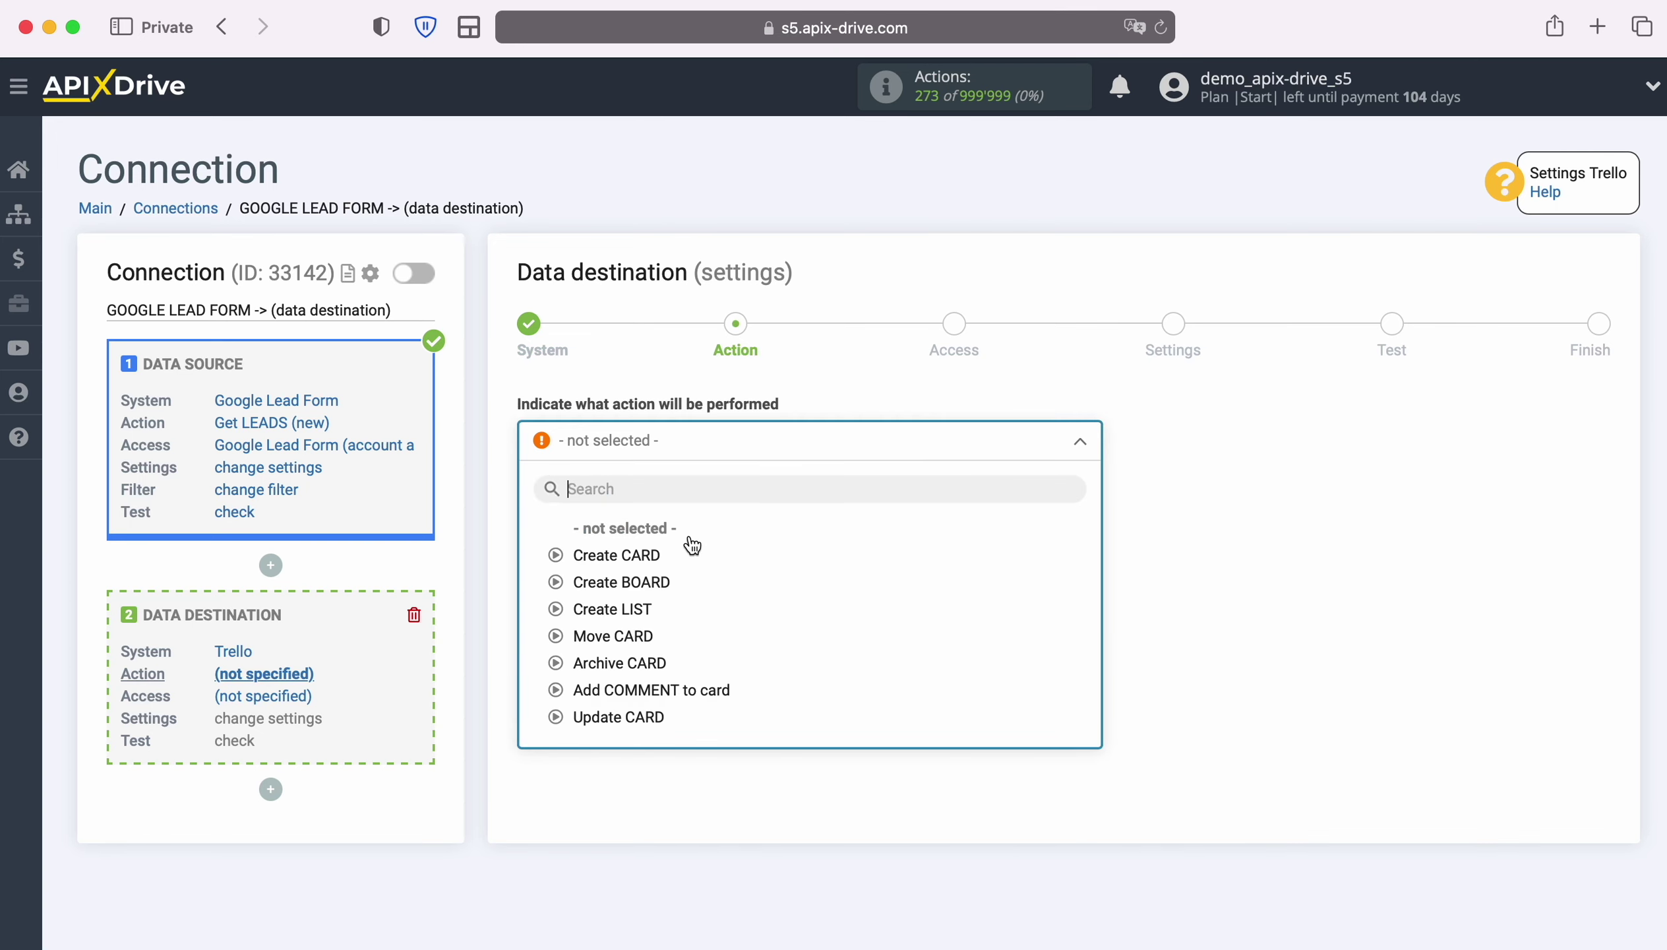
pyautogui.click(640, 557)
pyautogui.click(647, 541)
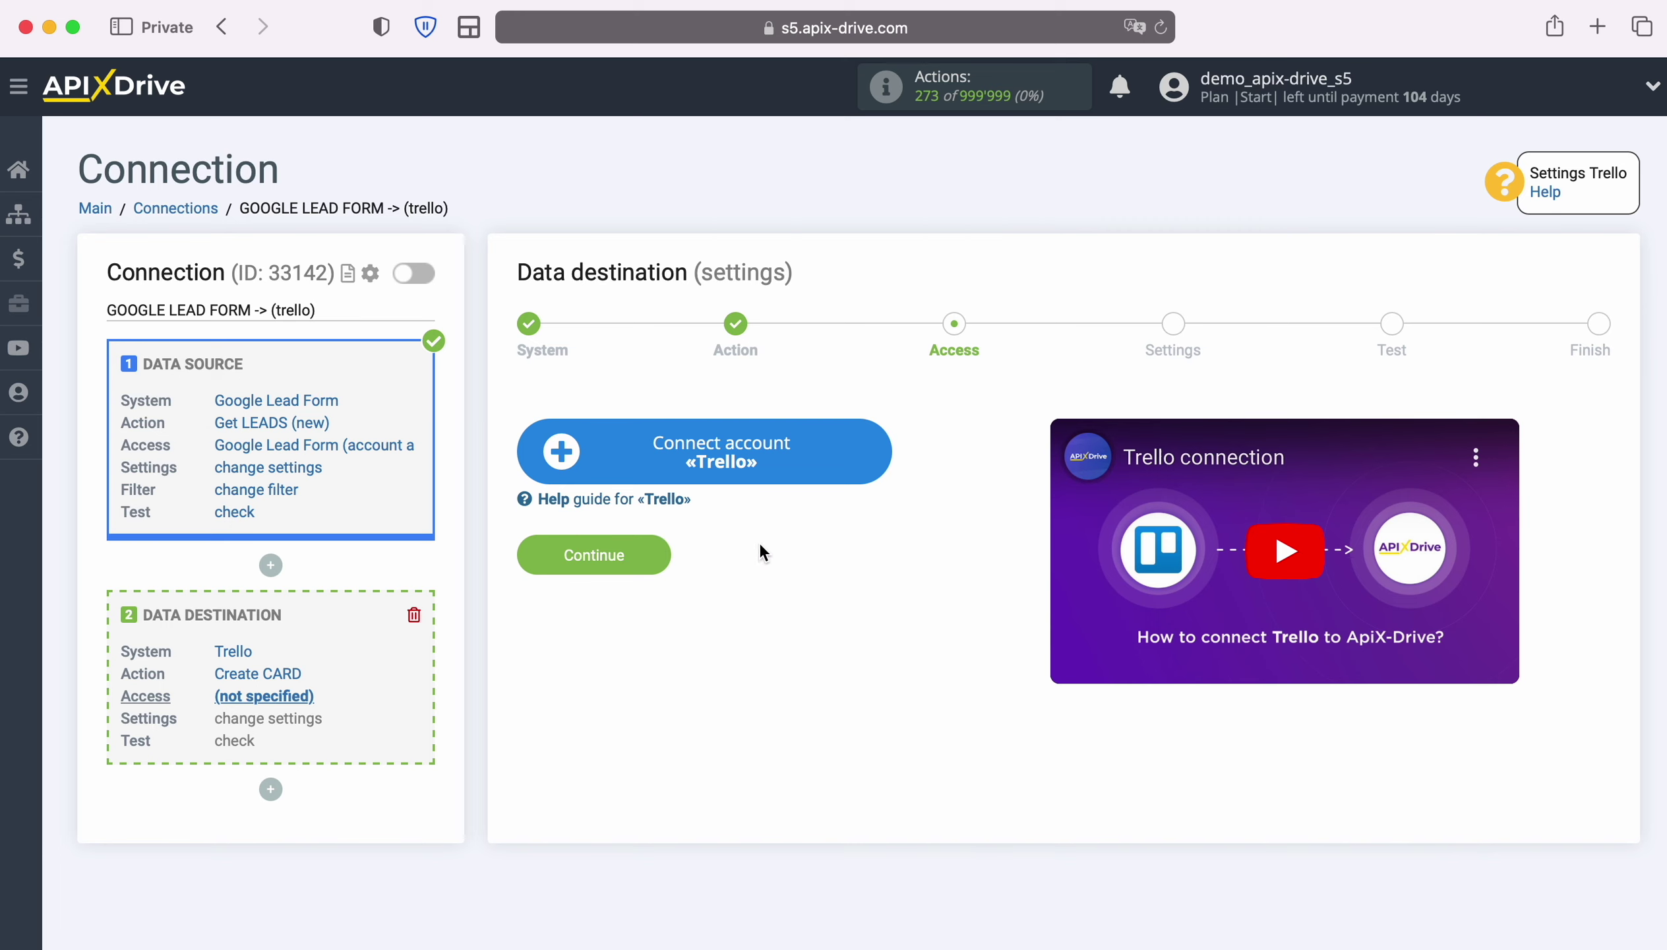
# Sign in to Trello with the account e-mail and password and allow ApiX Drive access.
pyautogui.click(883, 447)
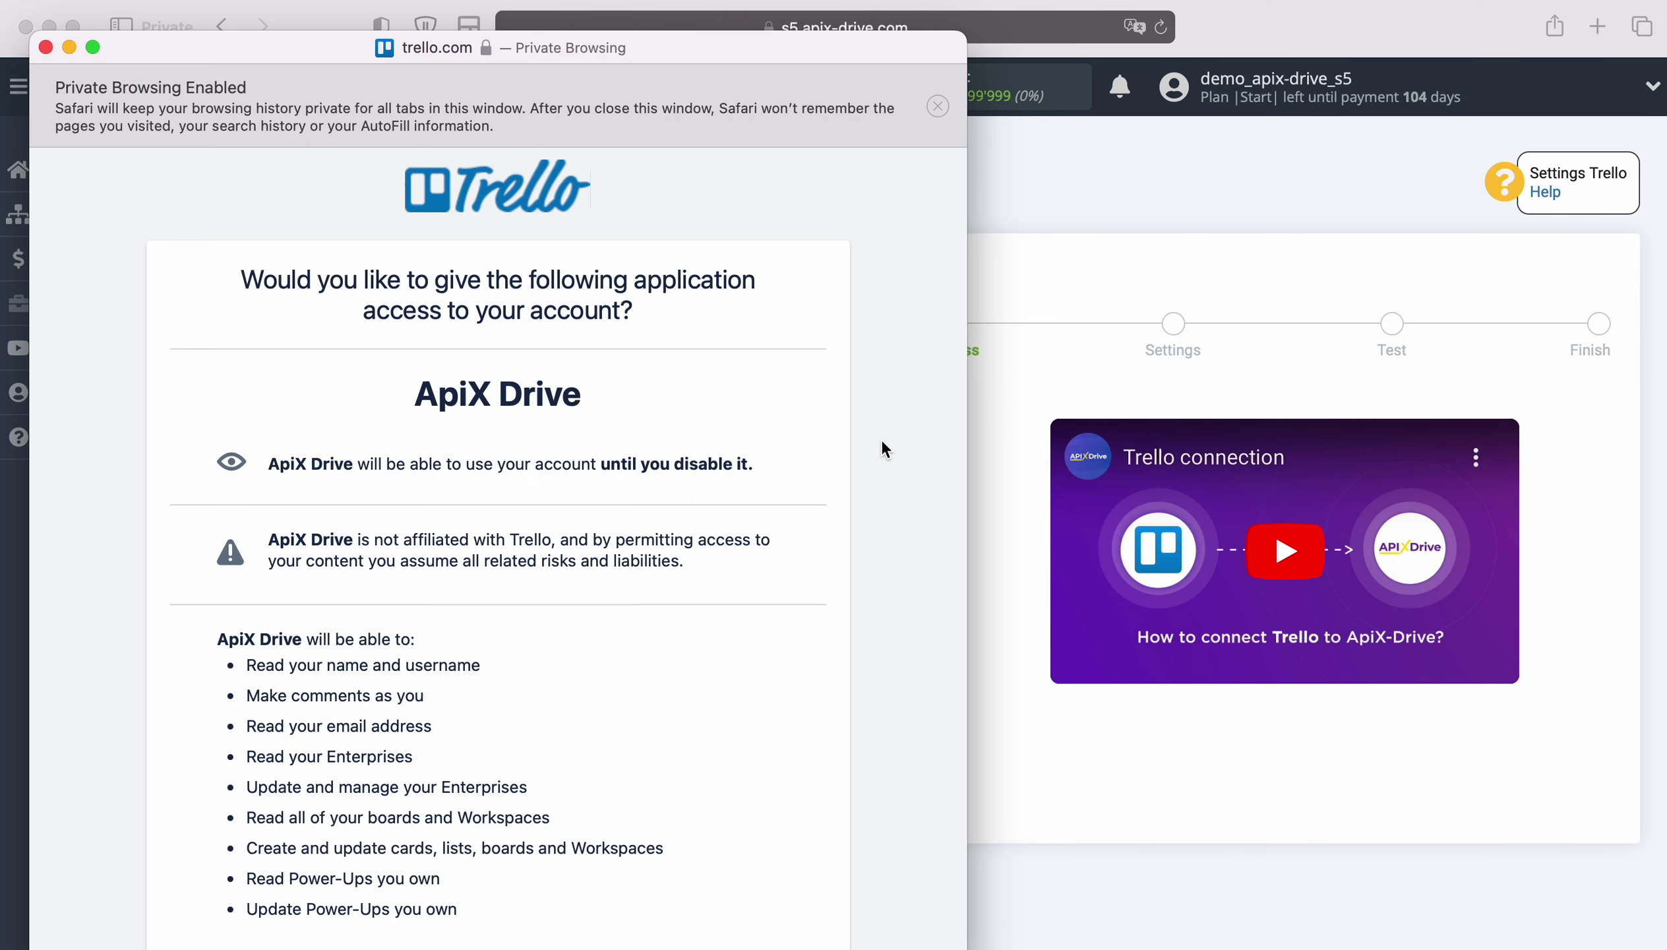
pyautogui.scroll(-5, 880, 438)
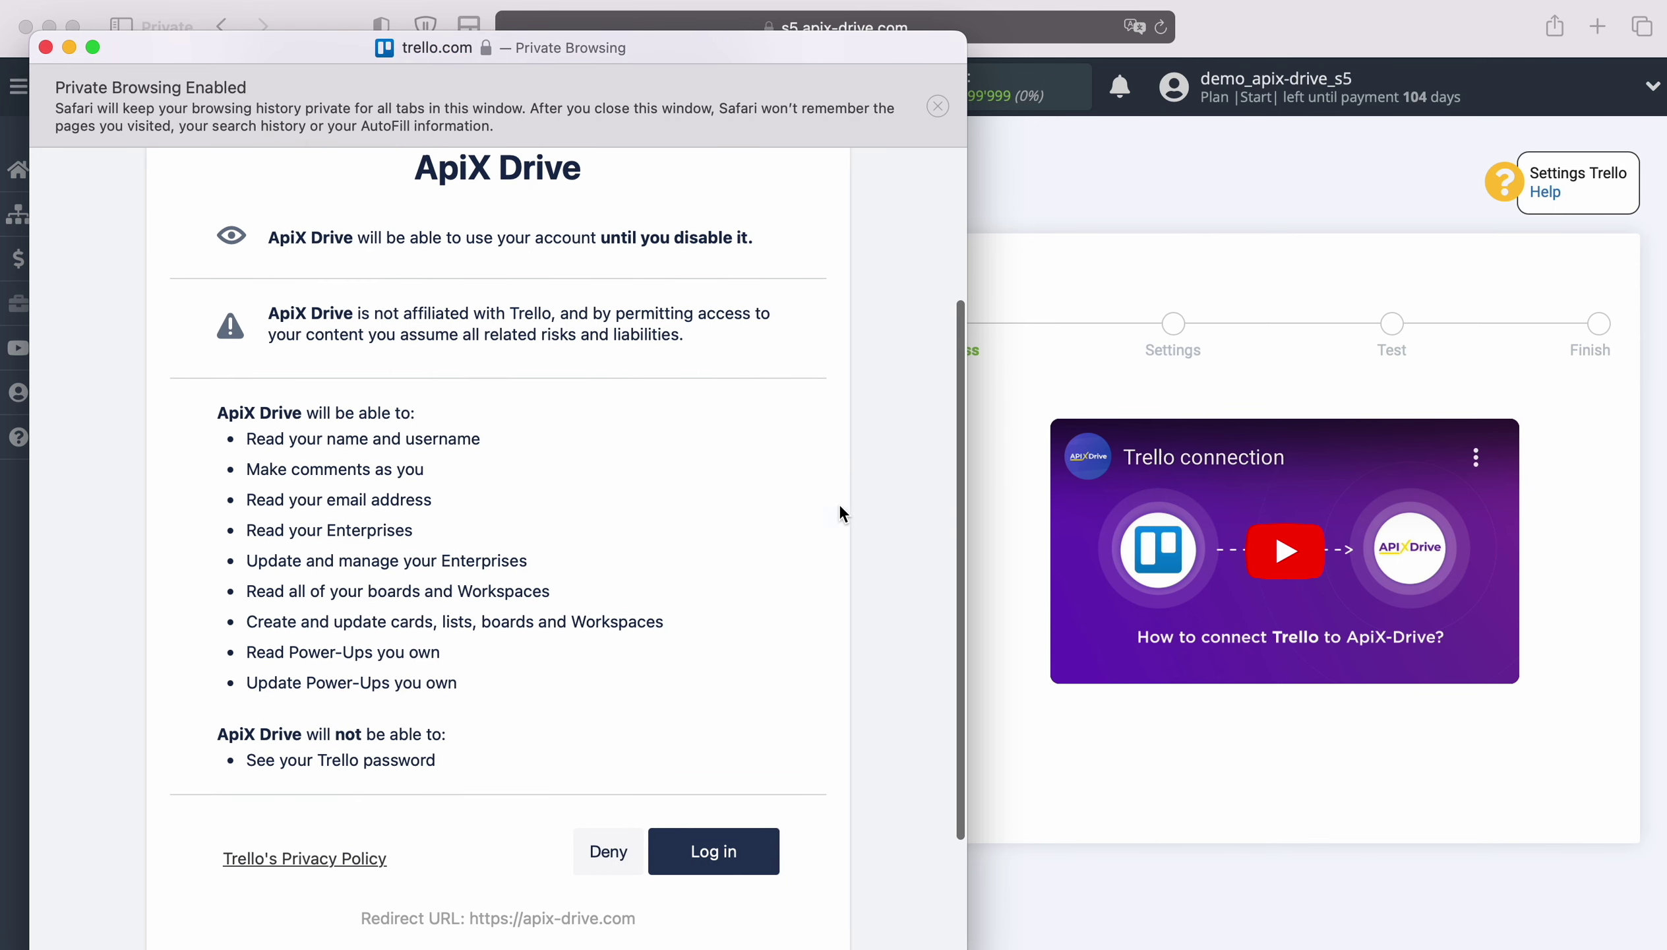
pyautogui.click(752, 855)
pyautogui.rightClick(440, 414)
pyautogui.click(506, 481)
pyautogui.click(547, 480)
pyautogui.write('••••••••')
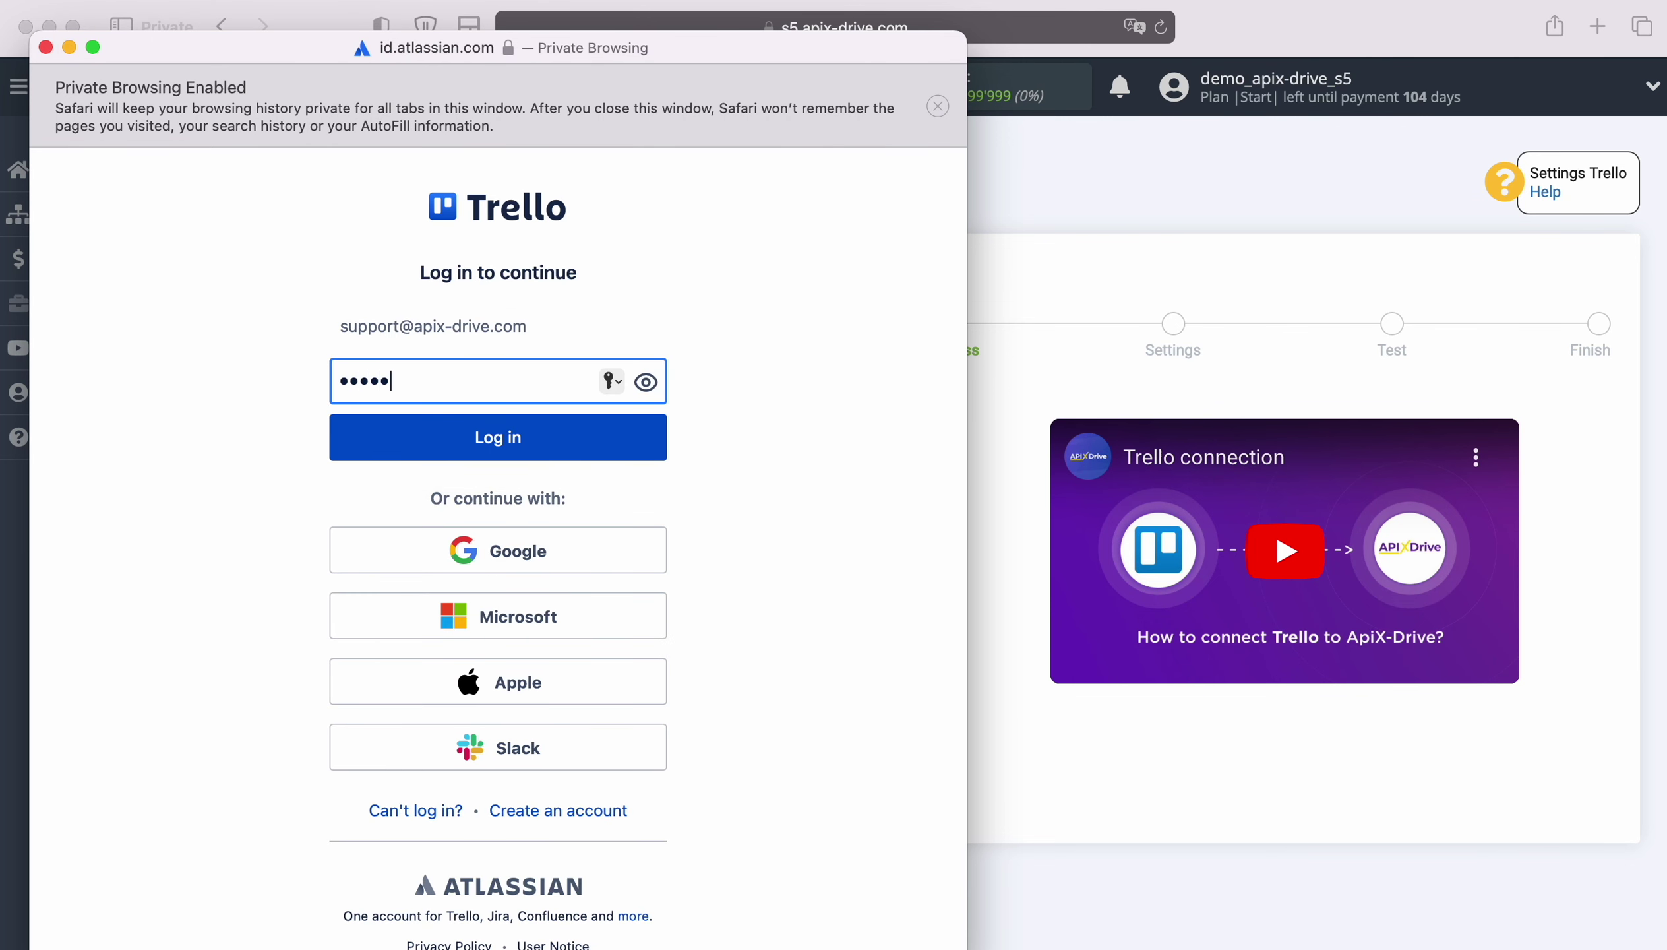
pyautogui.write('••••')
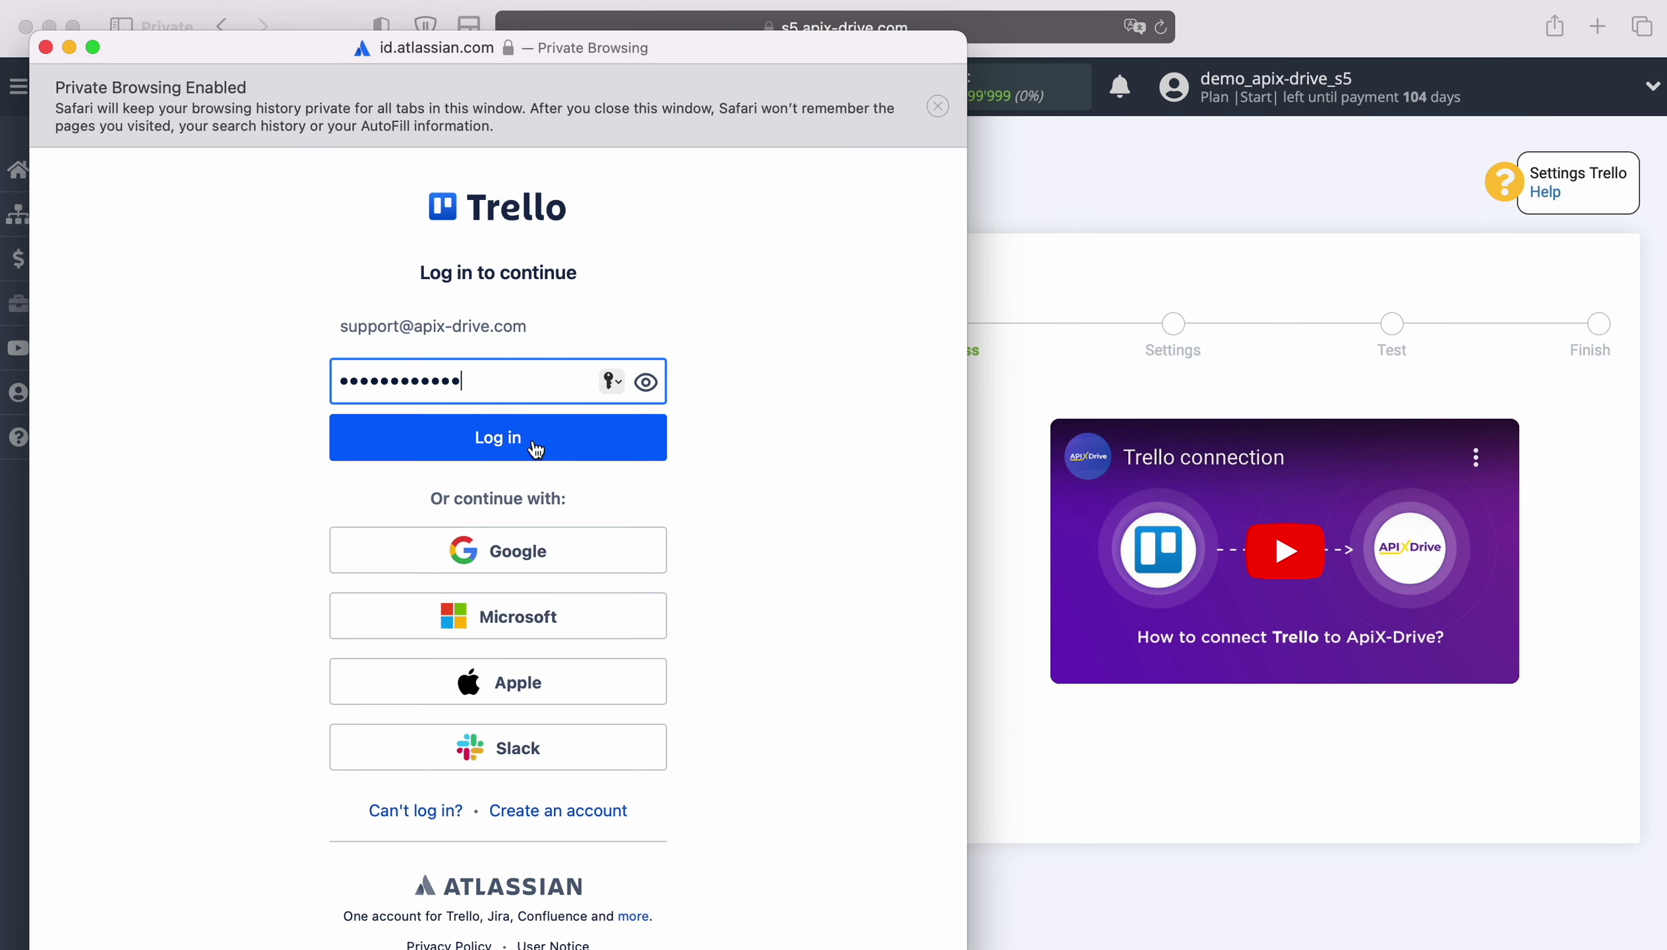
pyautogui.click(537, 444)
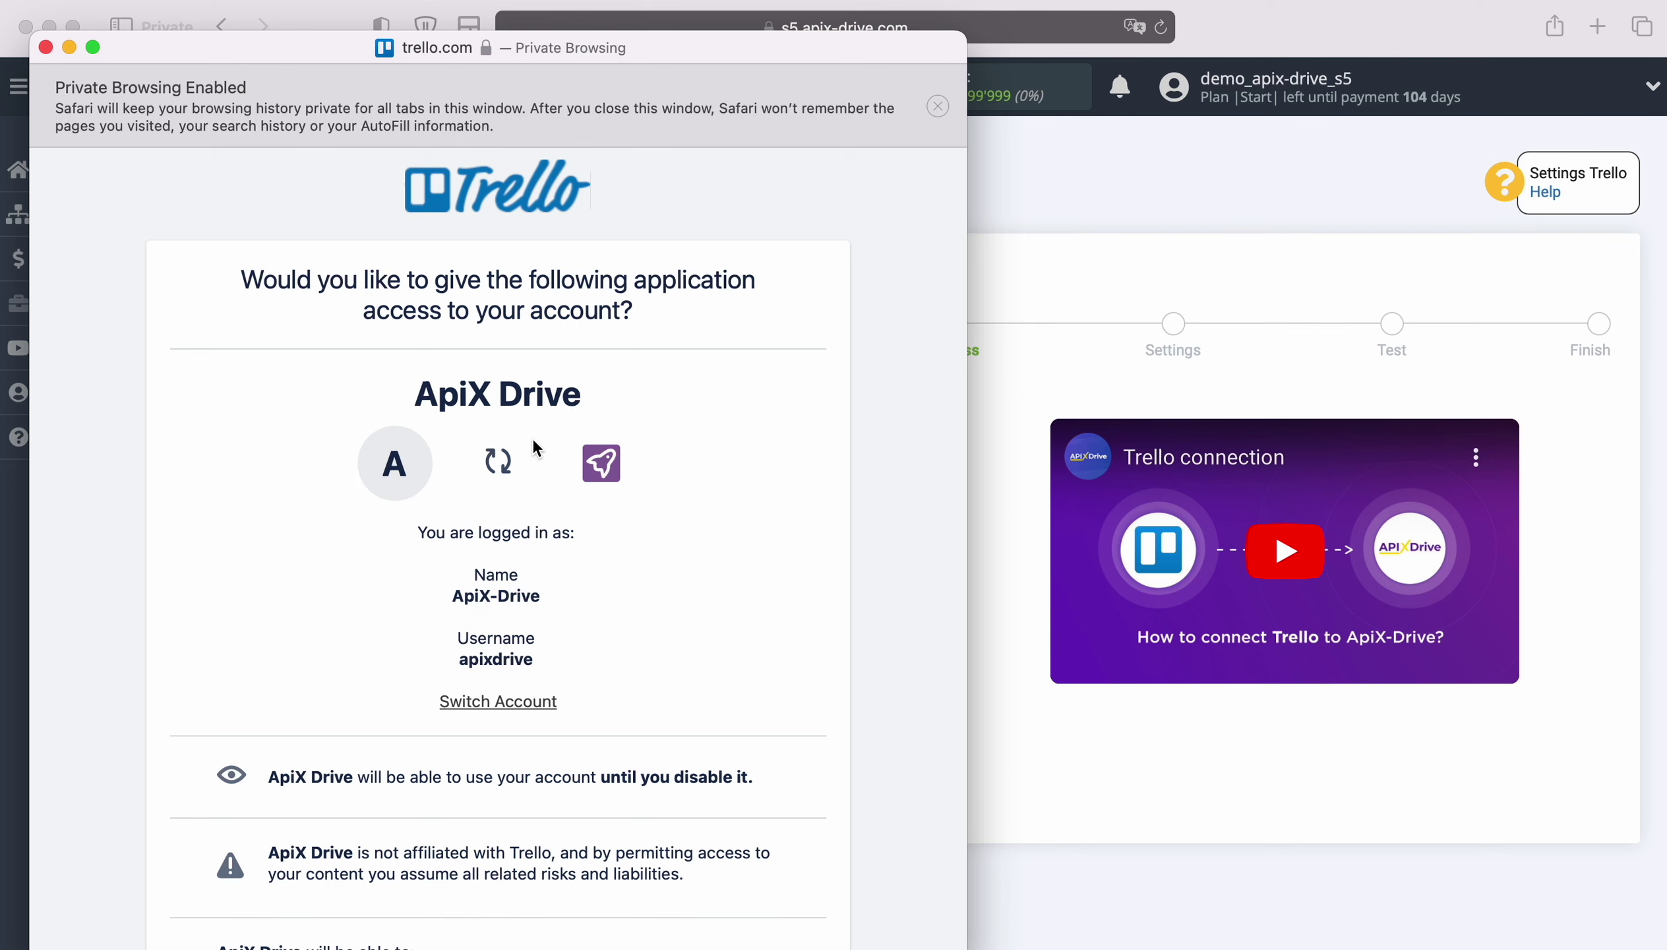
pyautogui.scroll(-10, 778, 502)
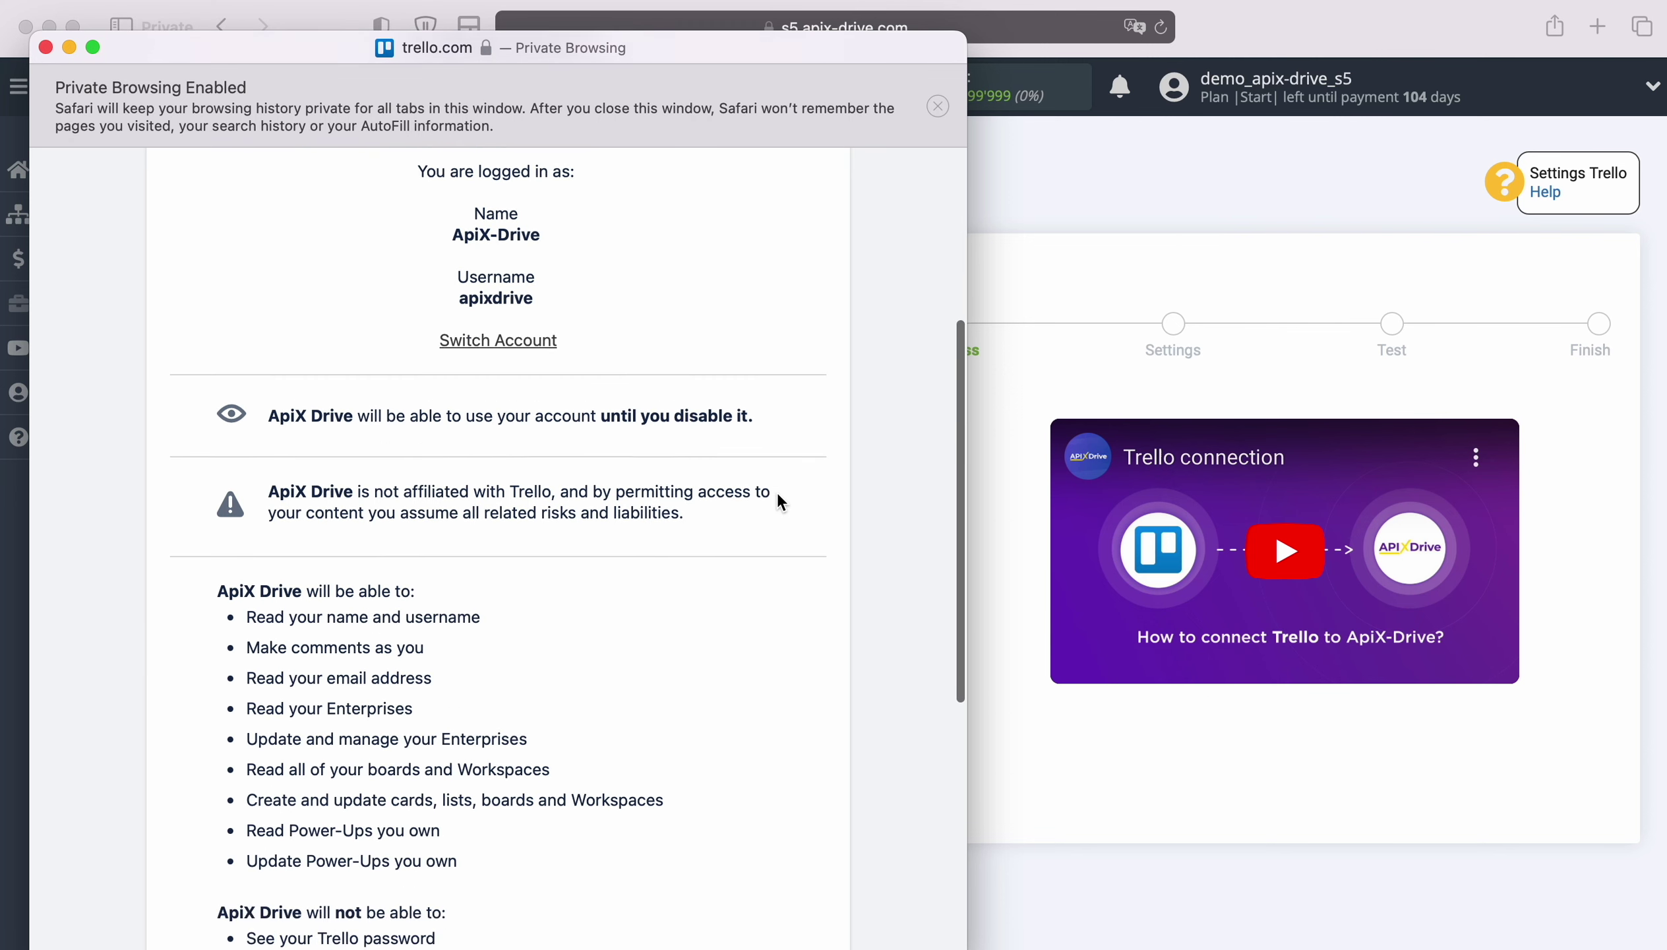
pyautogui.scroll(-5, 776, 491)
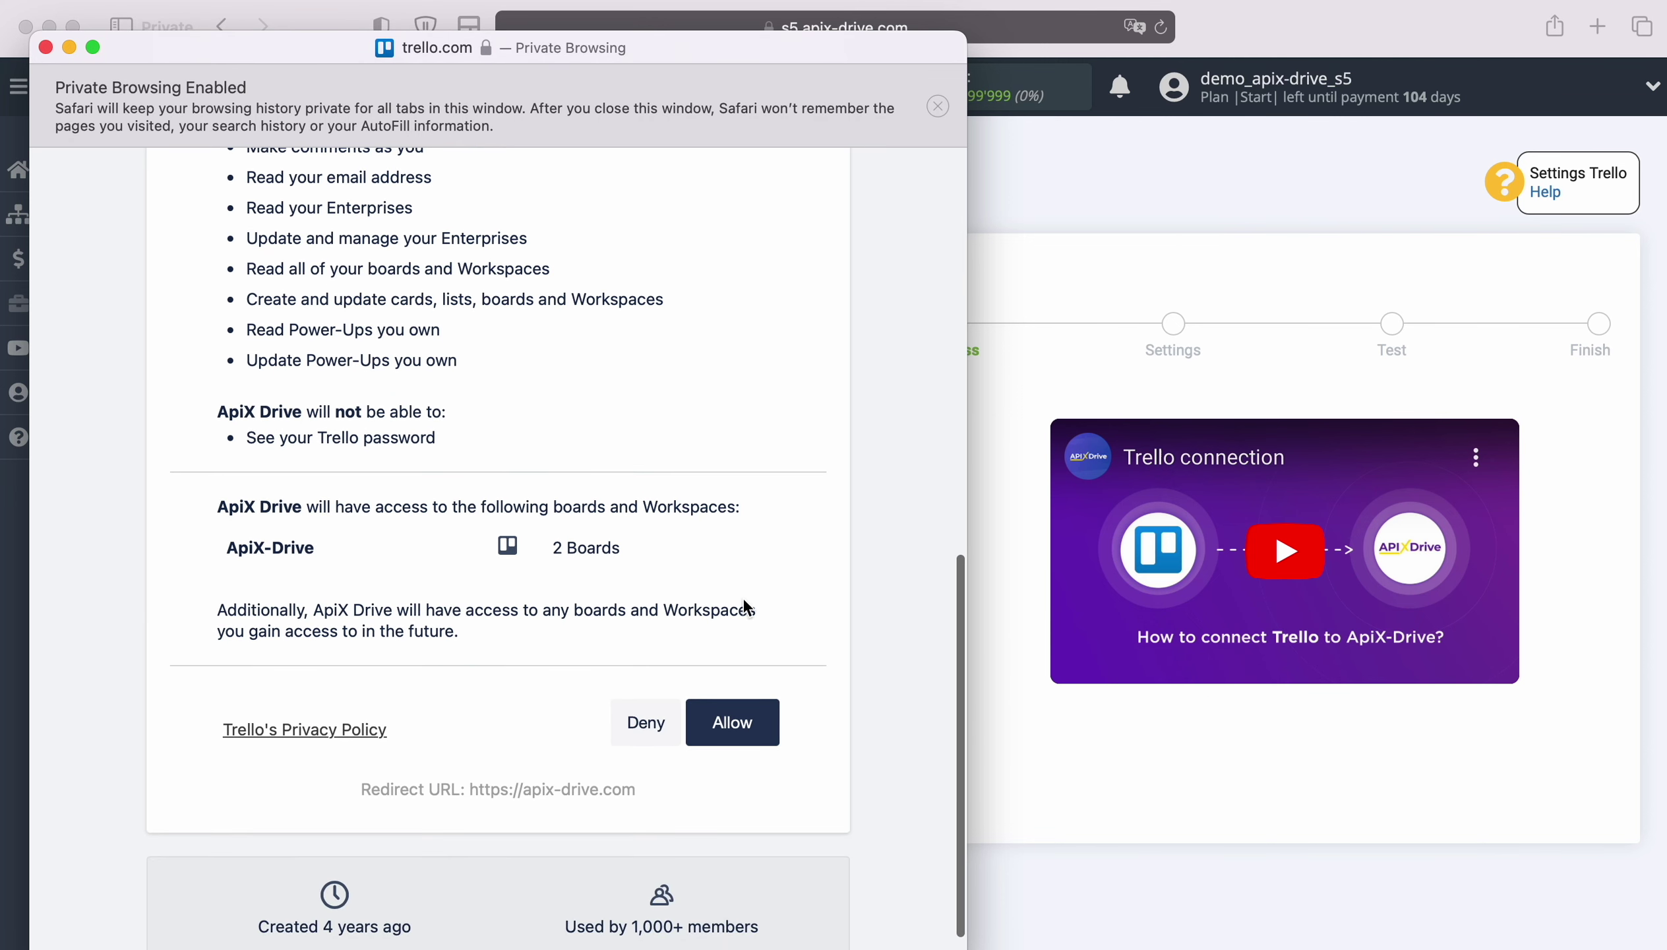
pyautogui.click(741, 720)
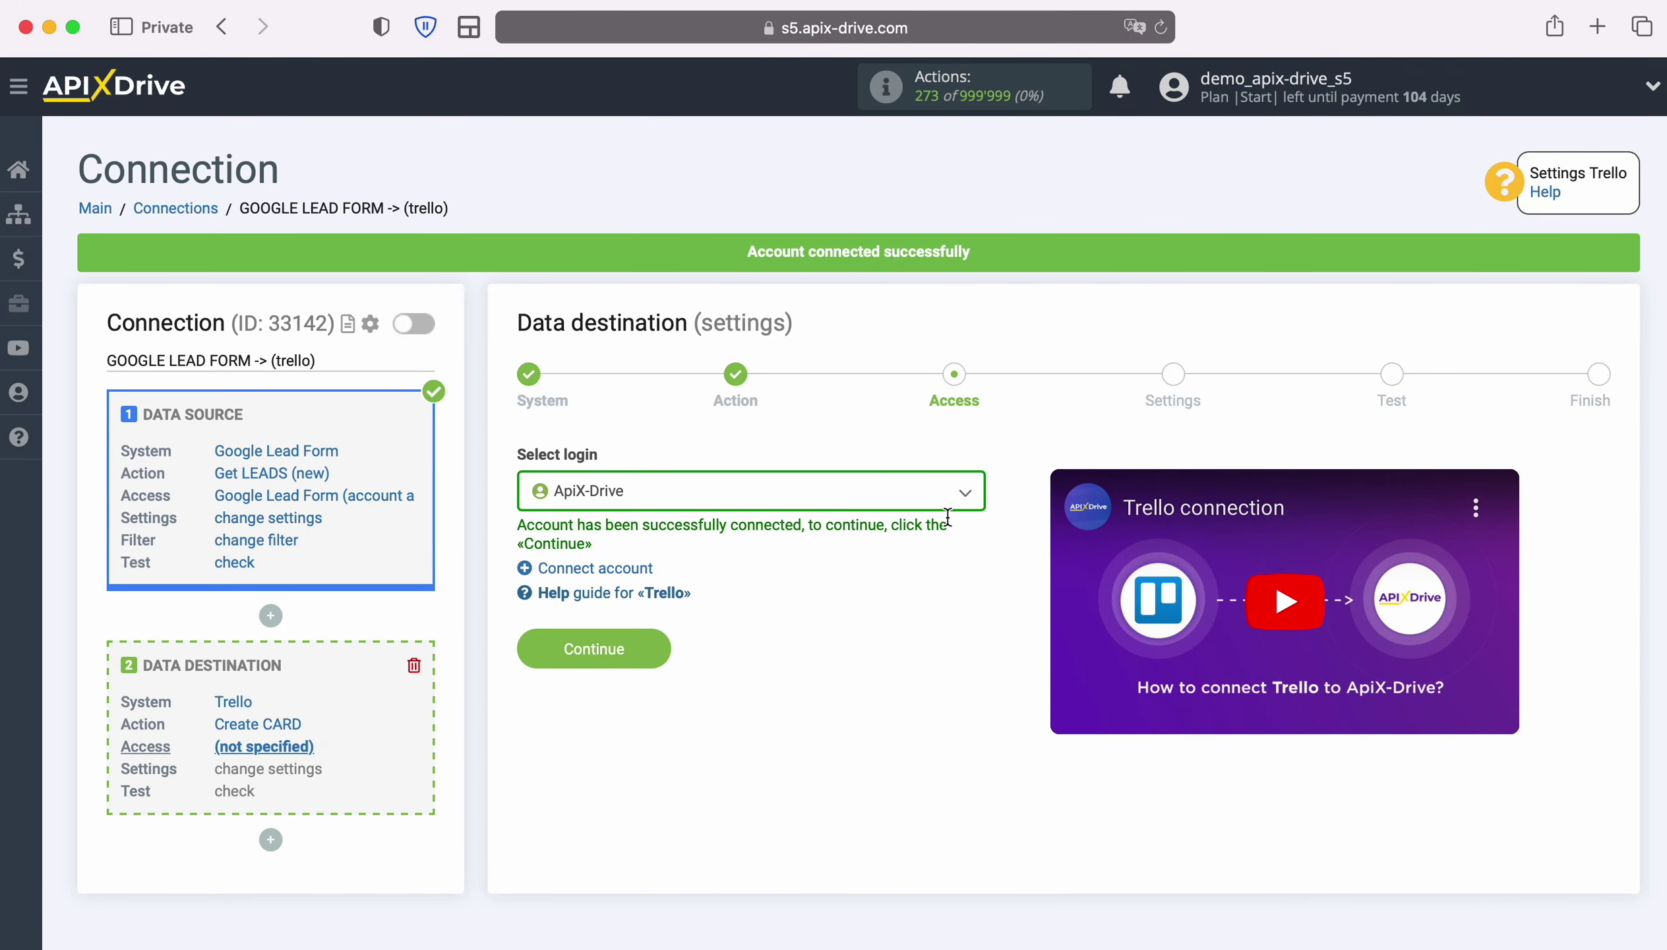
pyautogui.click(965, 502)
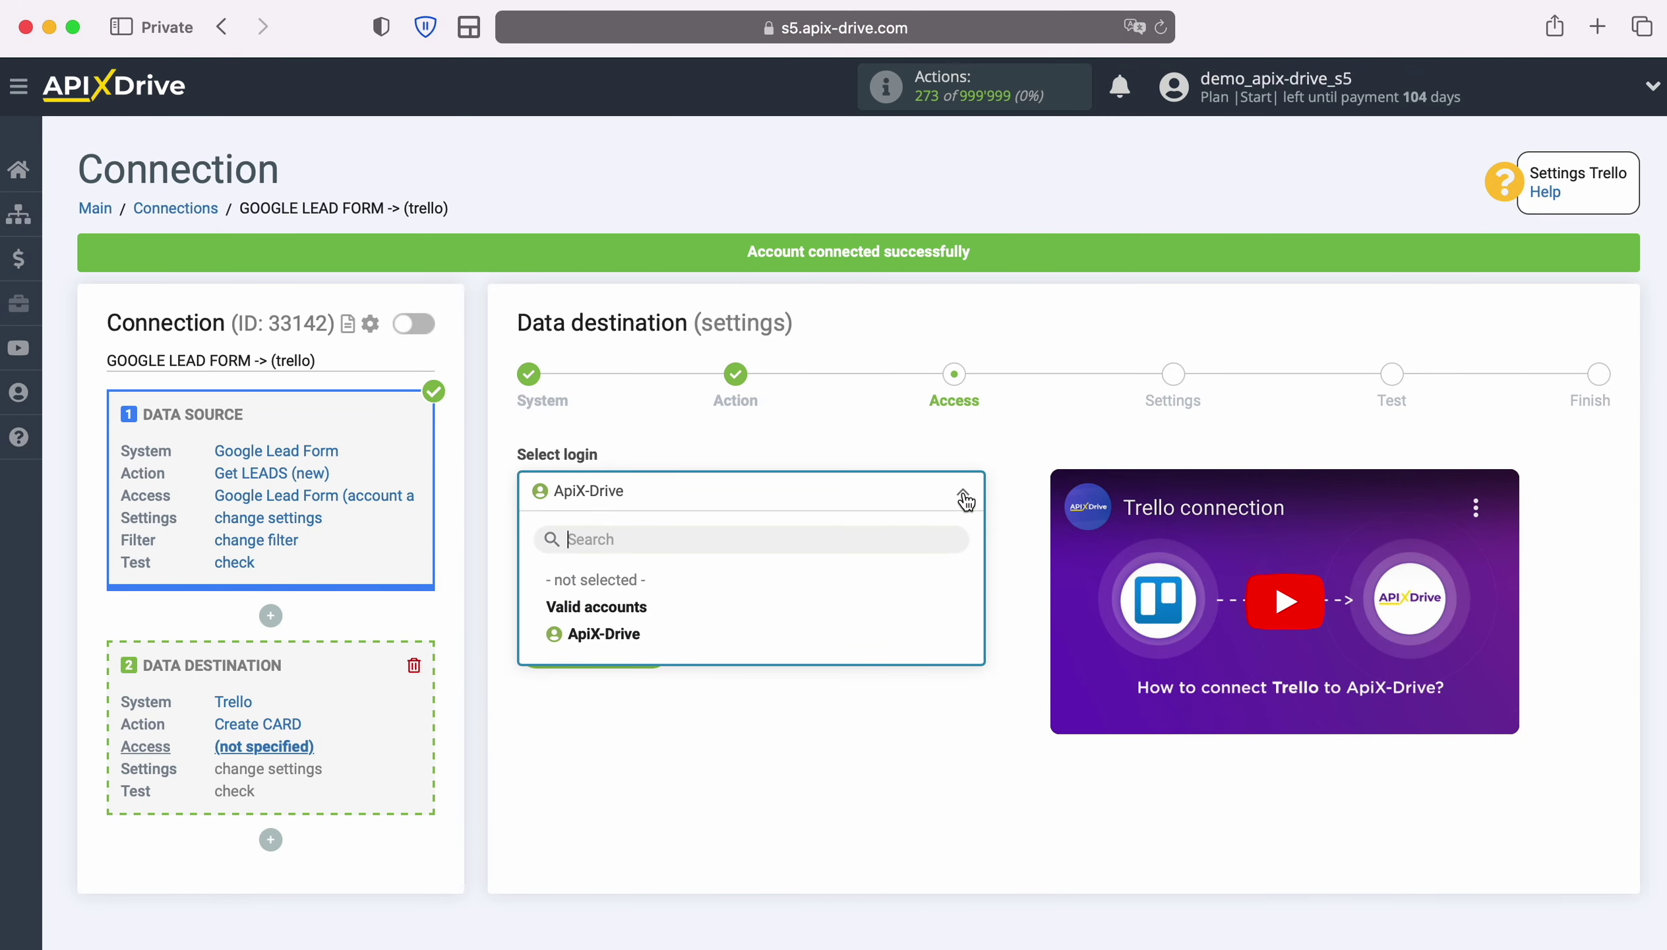
# Select the ApiX-Drive Trello login, then pick board ApiX-Drive and list Open.
pyautogui.click(642, 637)
pyautogui.click(640, 634)
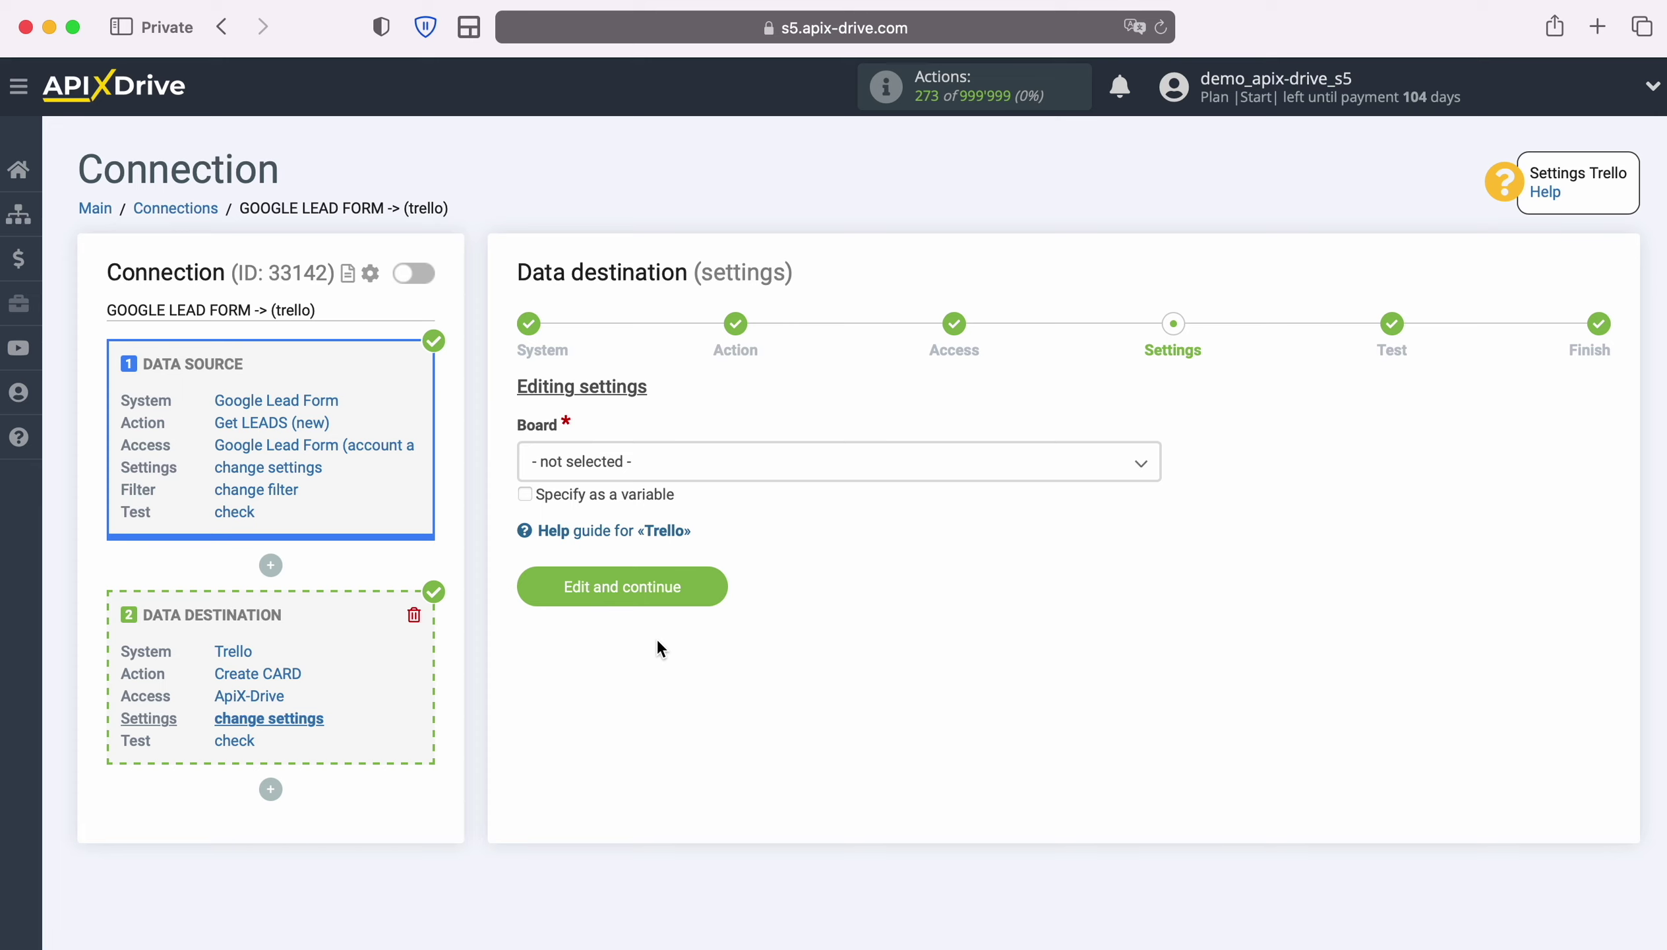
pyautogui.click(741, 471)
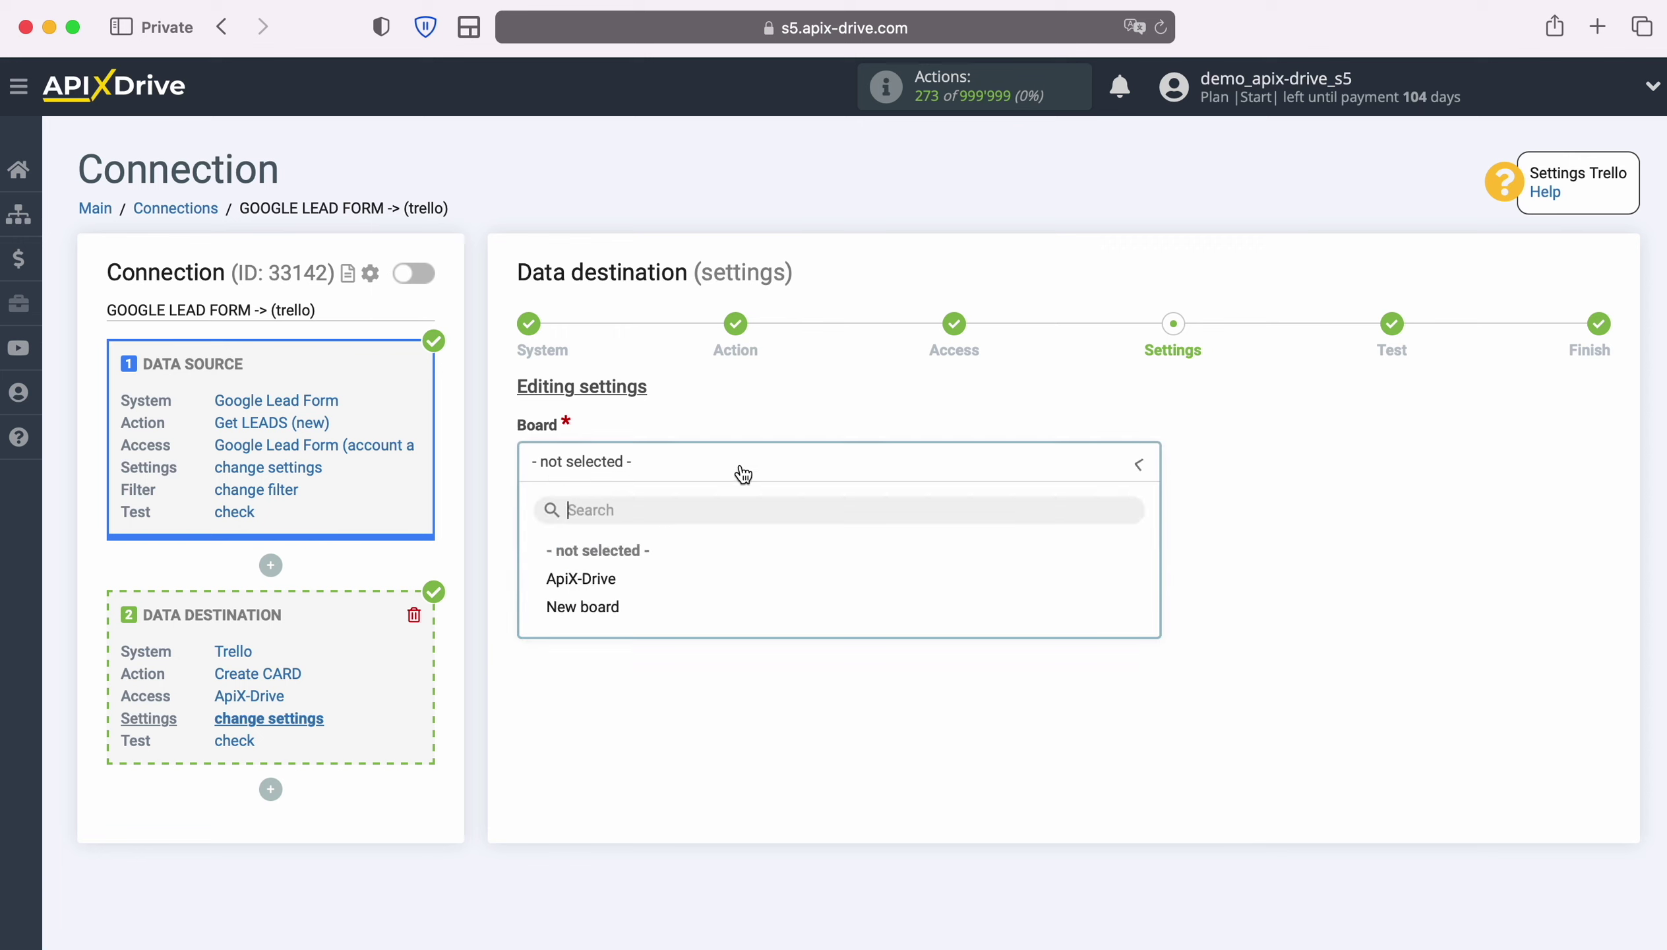
pyautogui.click(607, 579)
pyautogui.click(655, 583)
pyautogui.click(564, 754)
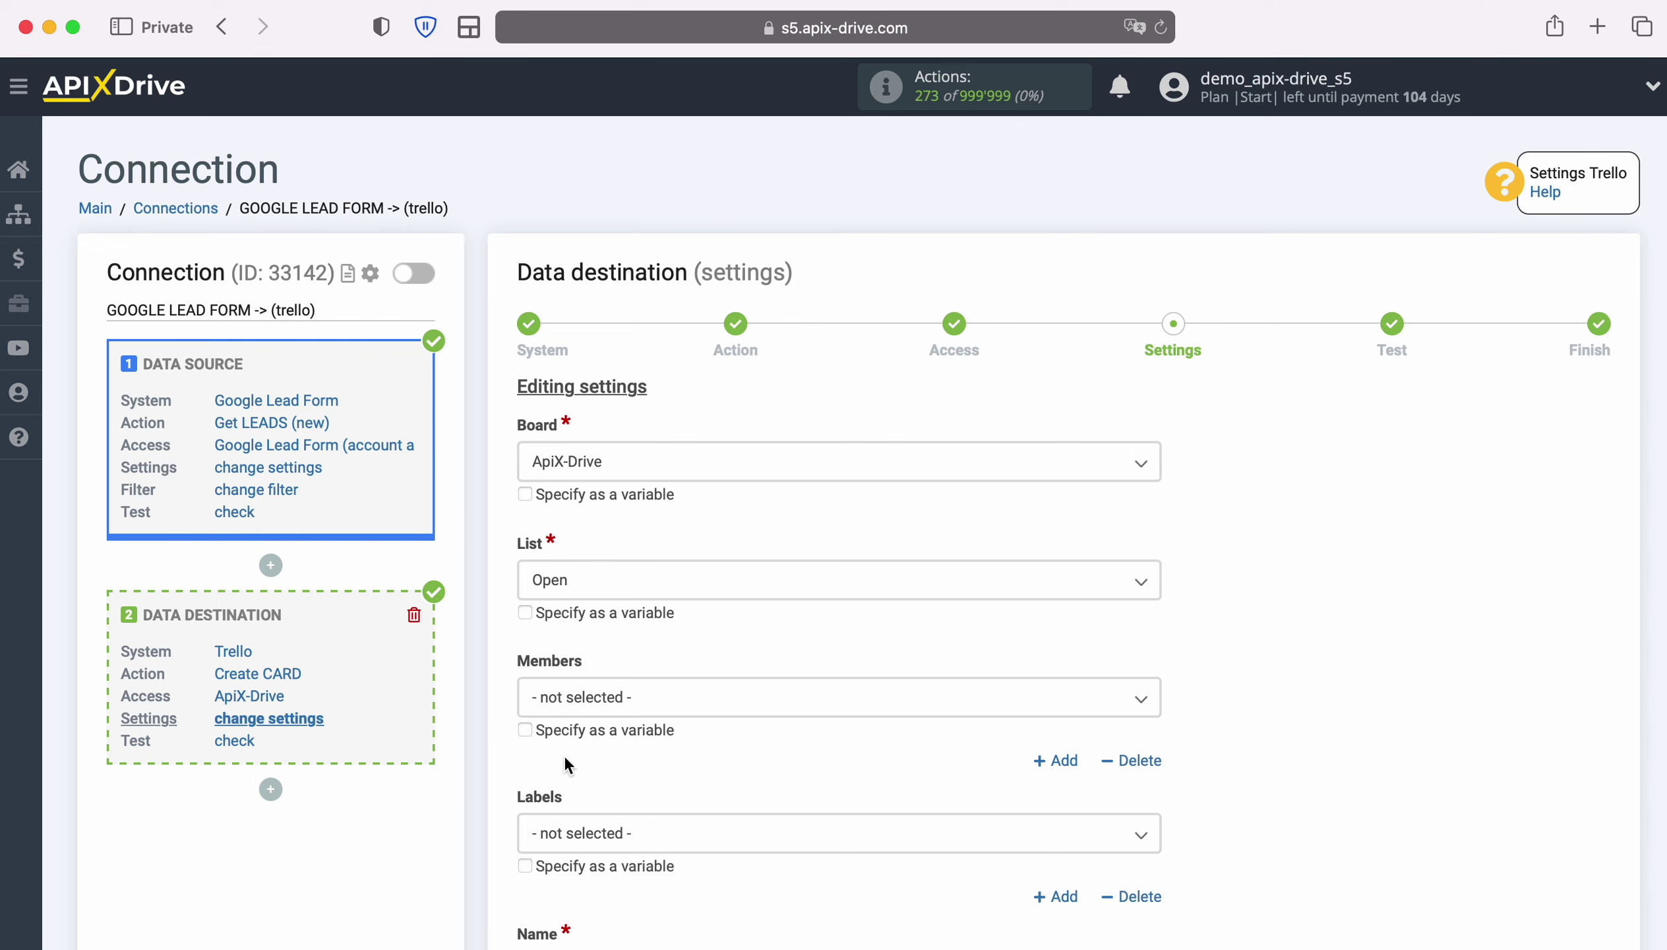
# Set the card Name to 'New Lead from Google Lead Form' plus the lead's First and Last Name.
pyautogui.scroll(-6, 998, 632)
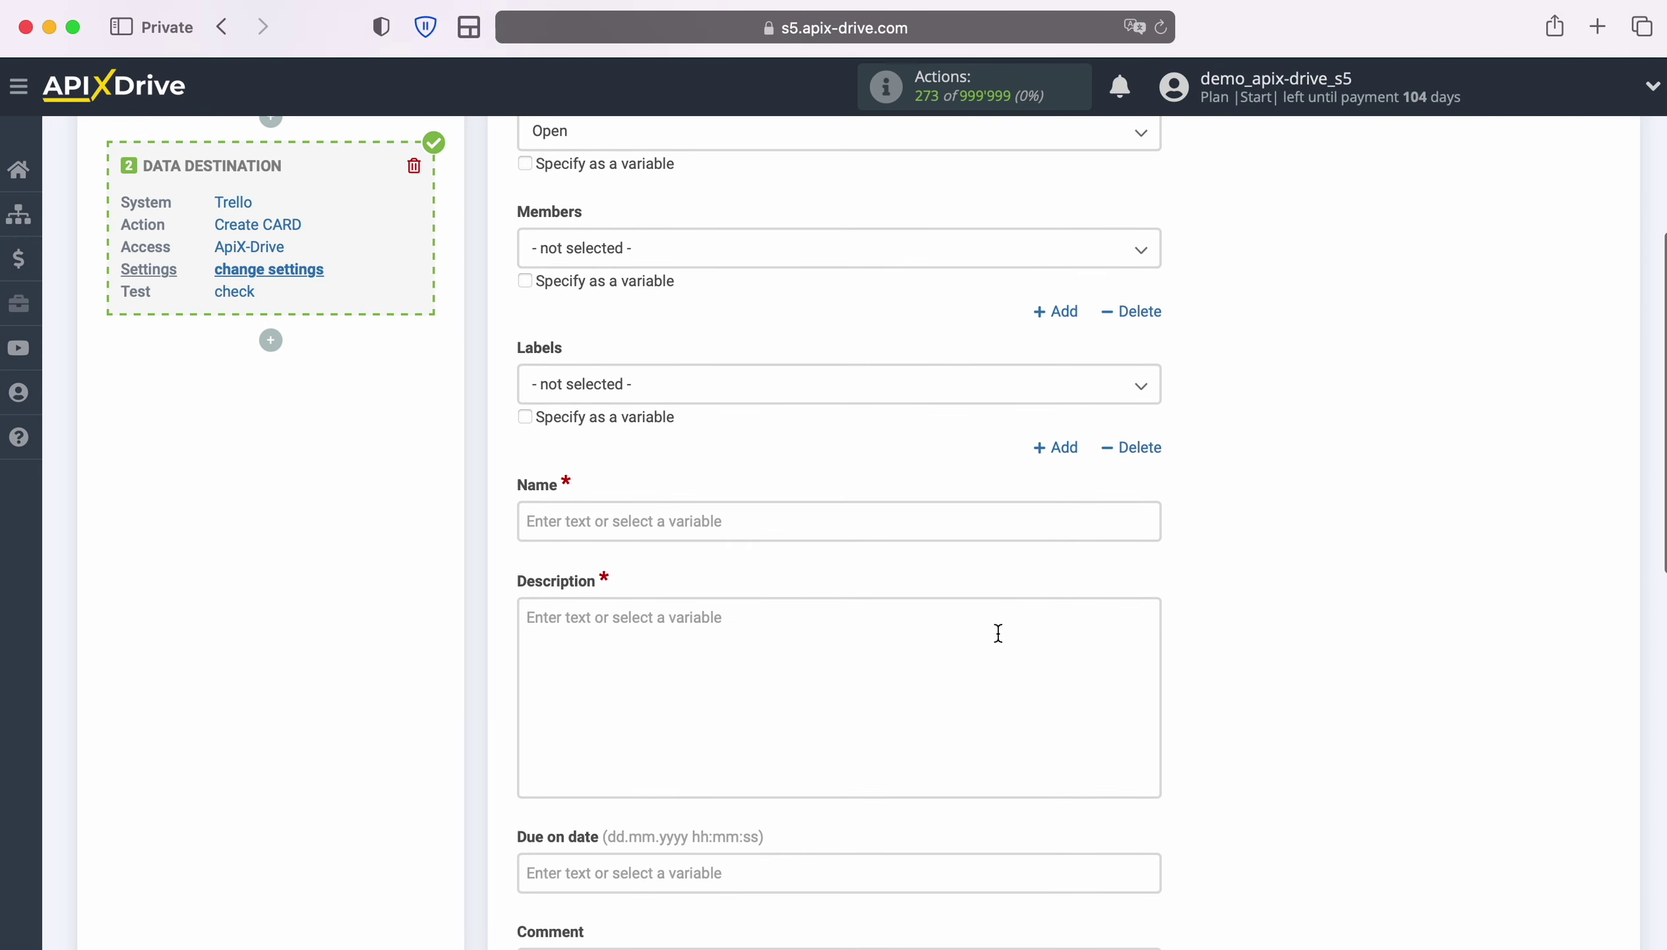
pyautogui.click(756, 517)
pyautogui.scroll(-5, 985, 533)
pyautogui.click(728, 549)
pyautogui.click(939, 226)
pyautogui.scroll(-3, 862, 504)
pyautogui.click(734, 605)
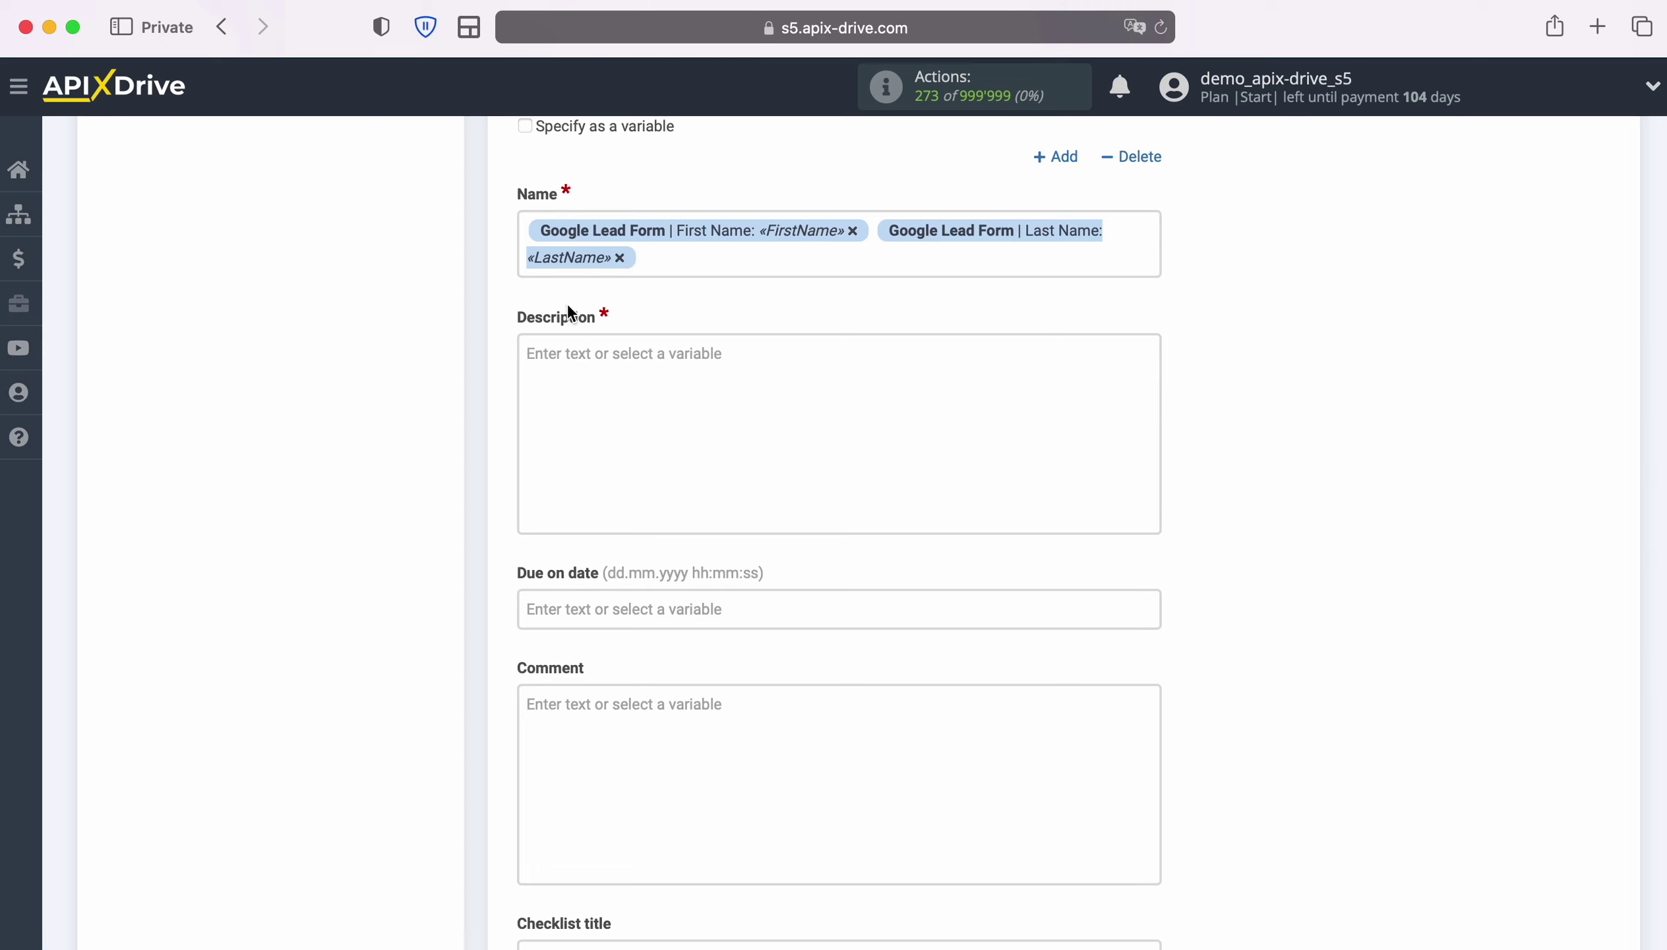
pyautogui.click(525, 228)
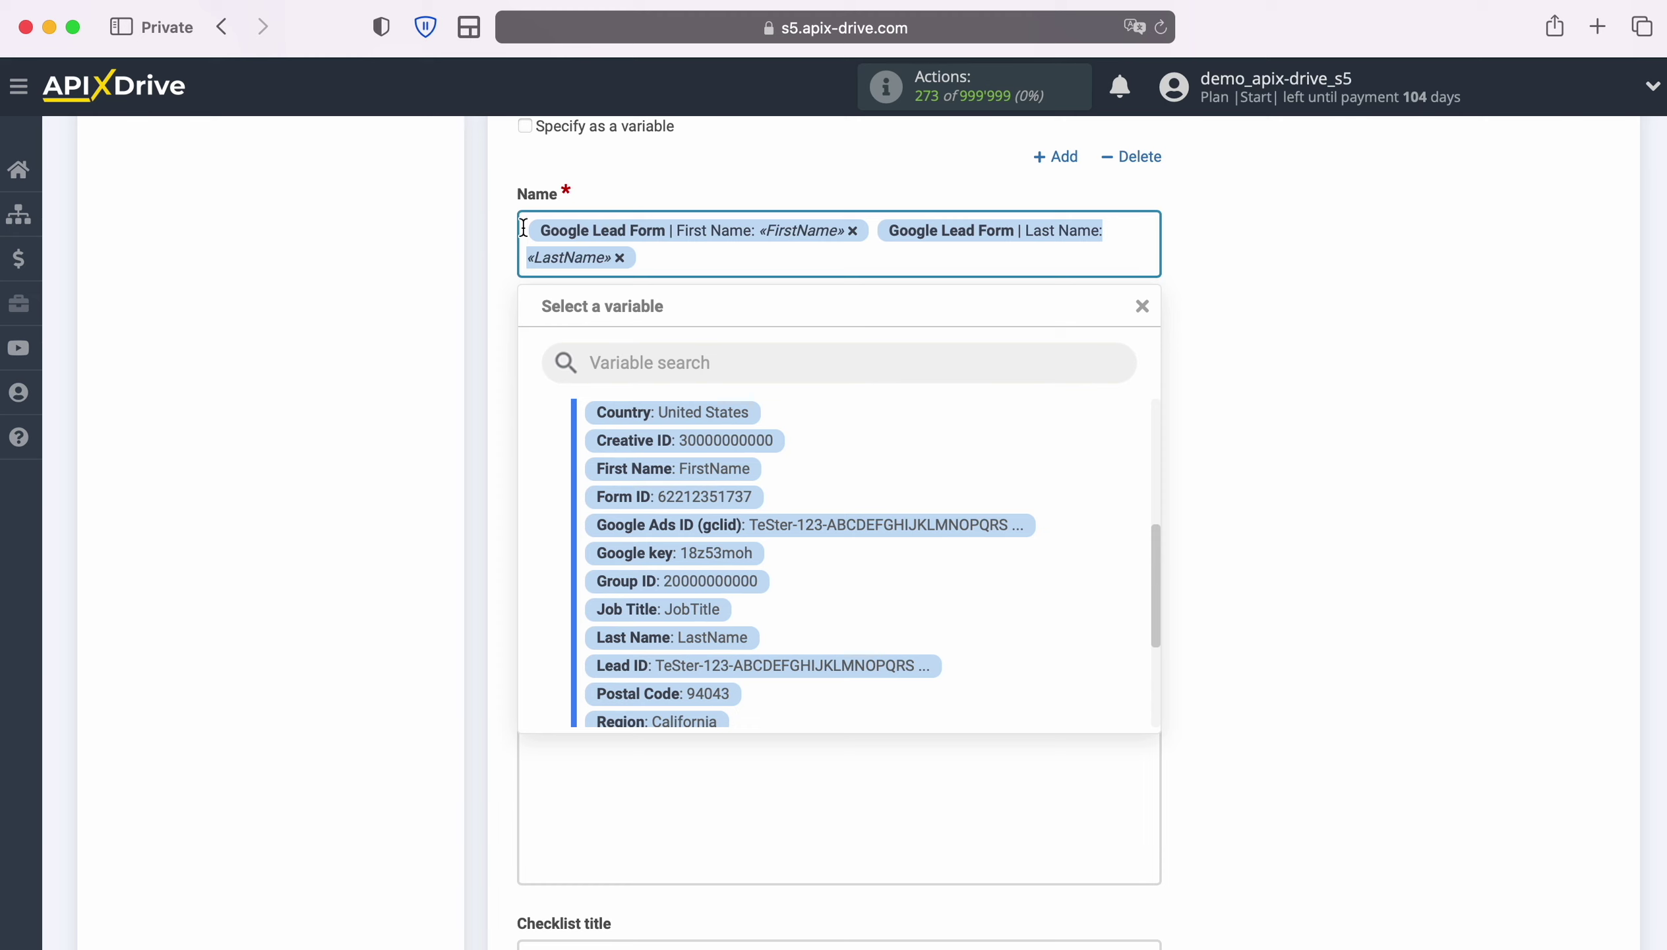
pyautogui.write('New Lead from G')
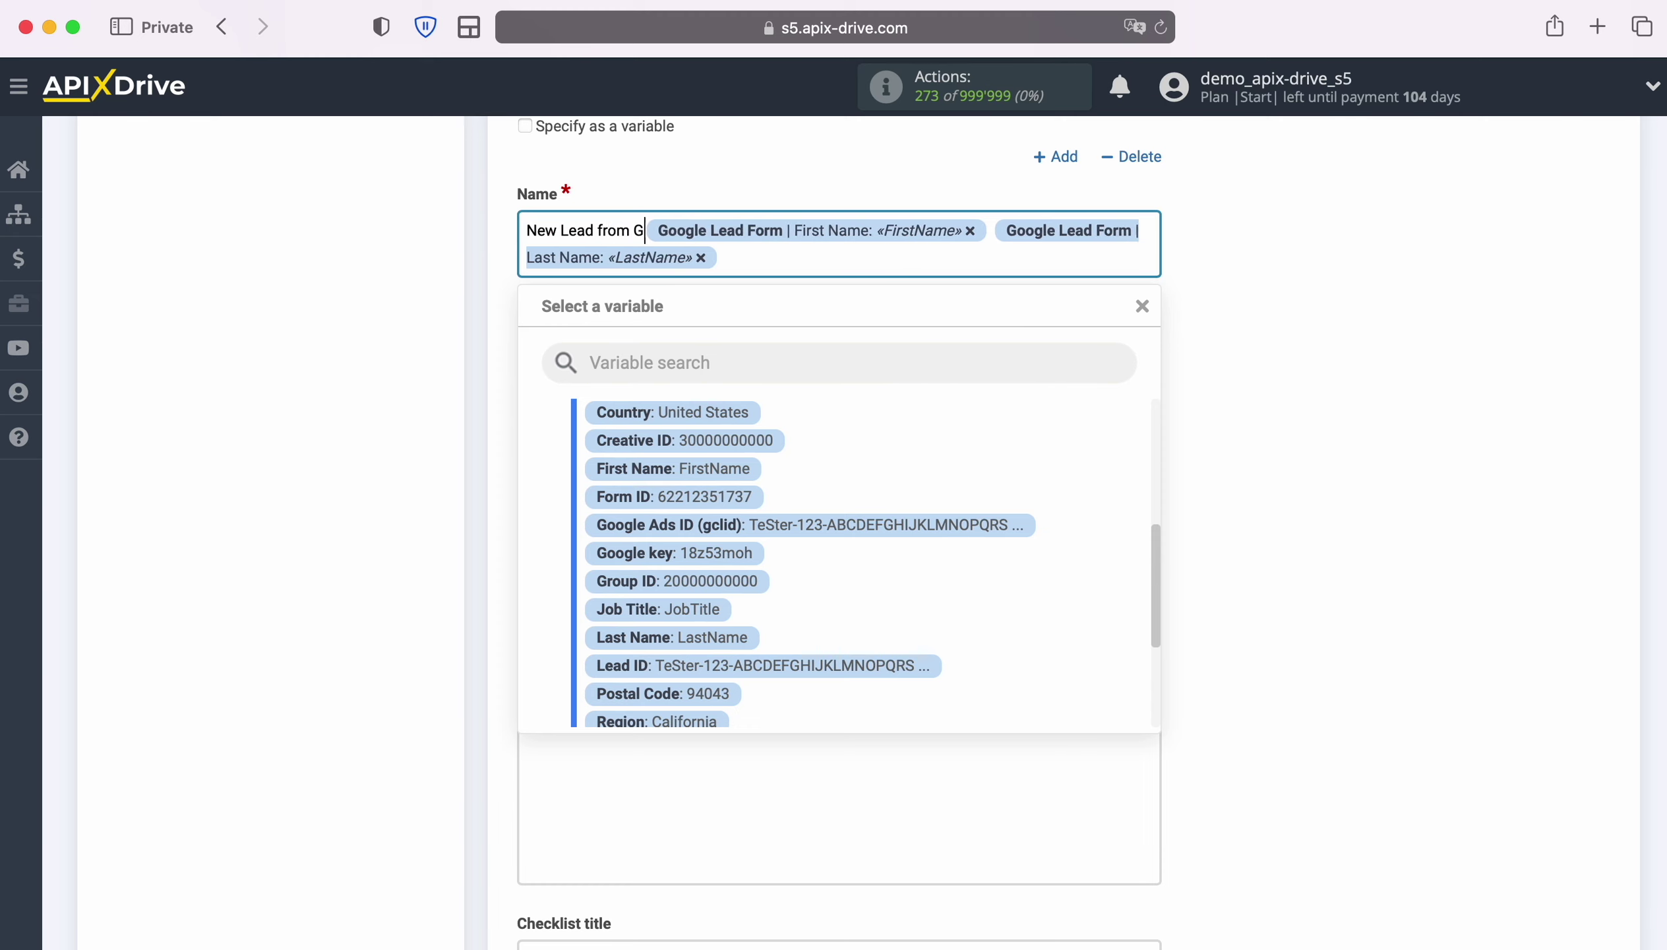
pyautogui.write('oogle Lead')
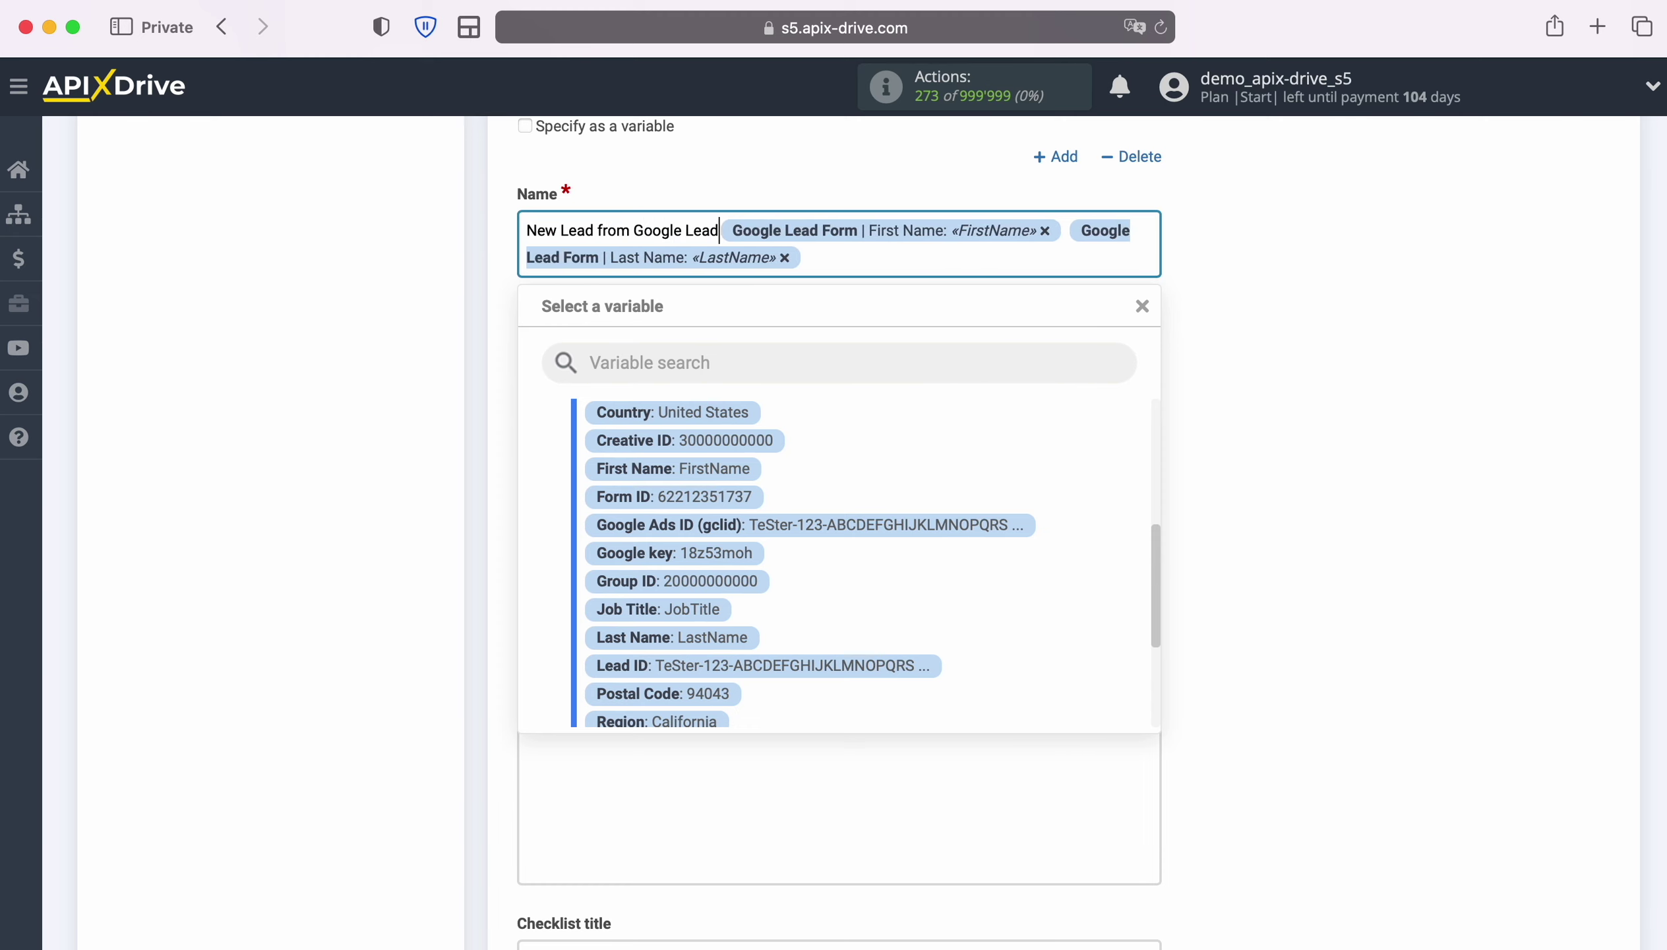
pyautogui.write(' Form')
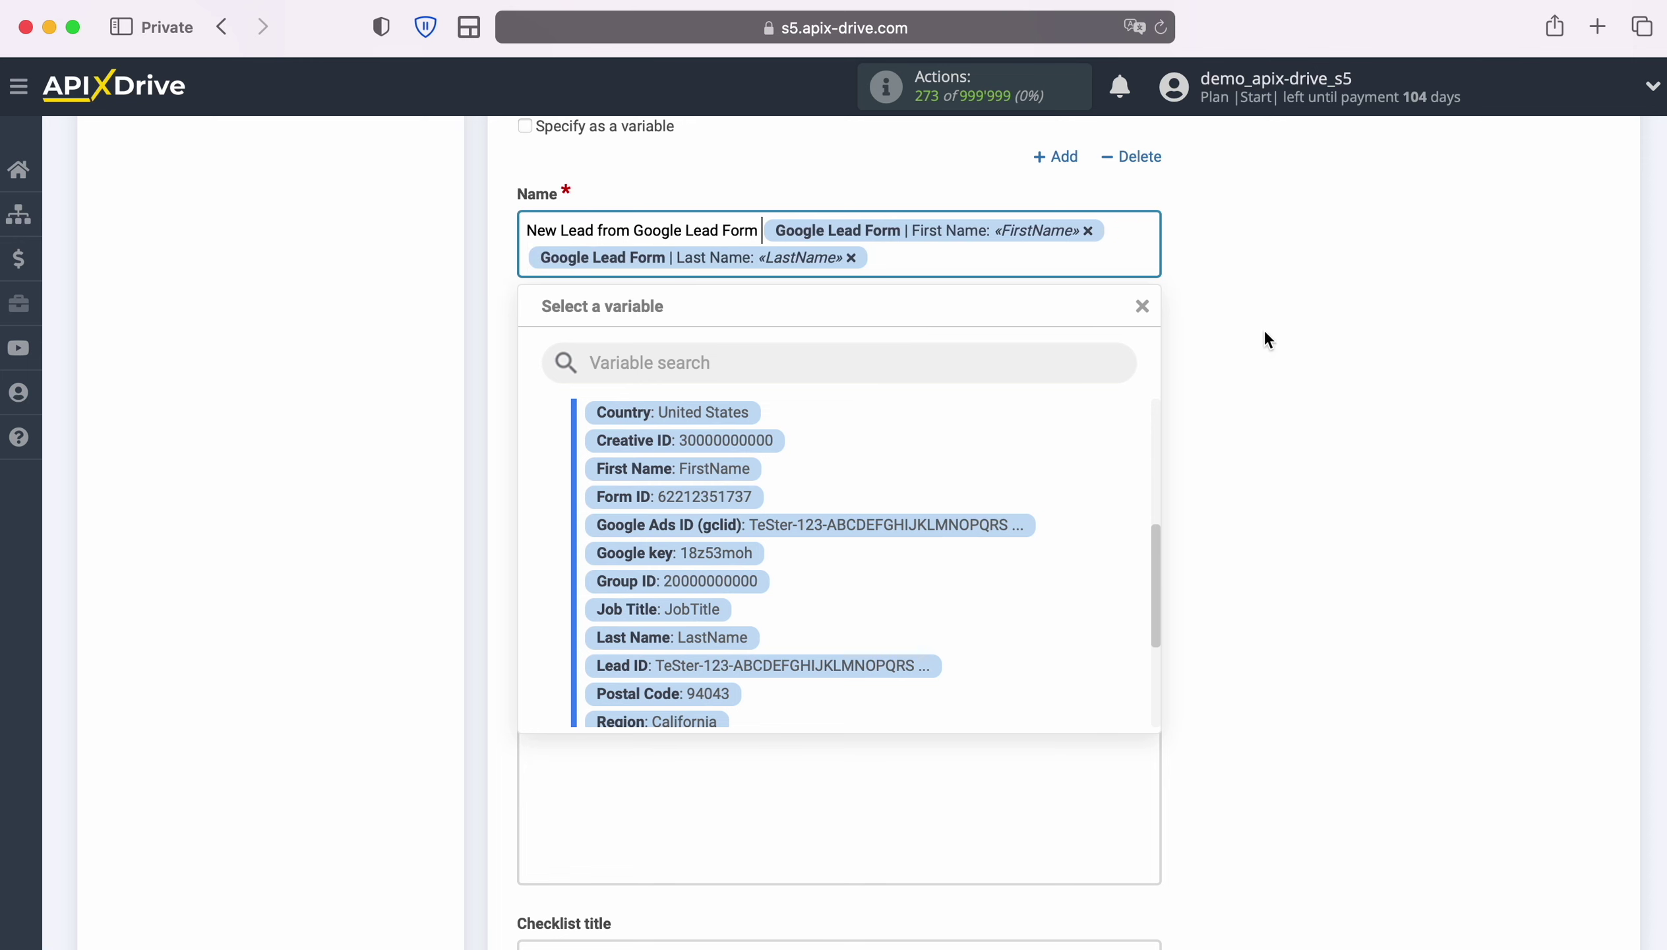
pyautogui.click(1264, 339)
# Start the Description with 'Date' plus current date and time, then 'Name' with the lead's full name.
pyautogui.scroll(-3, 1158, 317)
pyautogui.click(925, 264)
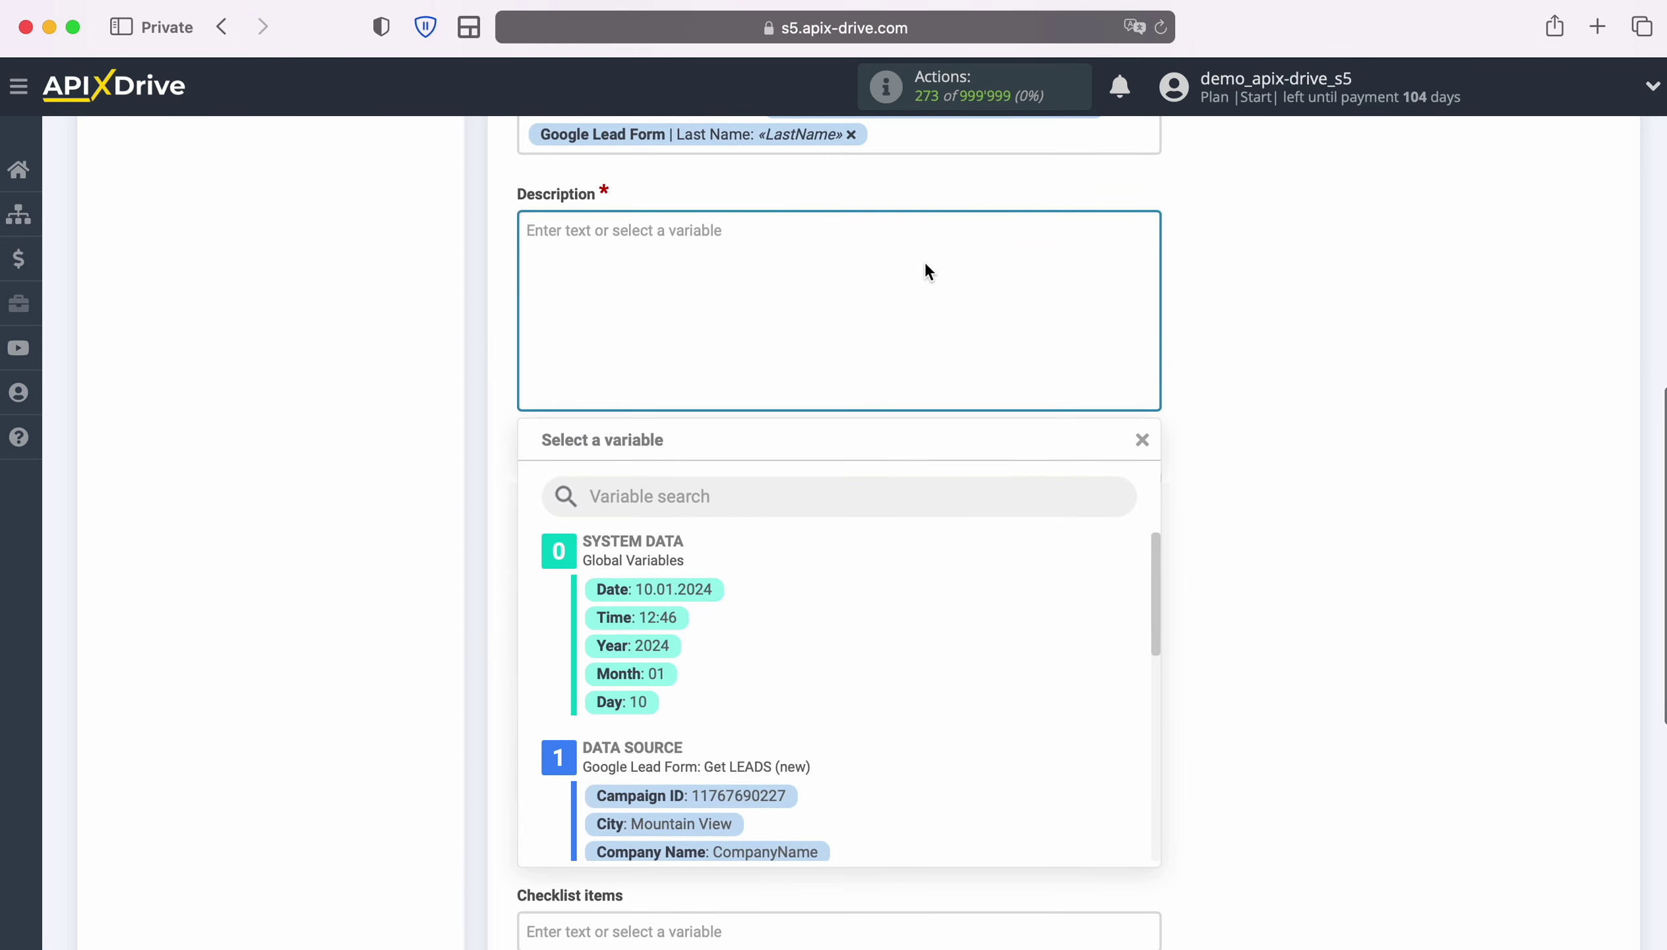
pyautogui.write('Date')
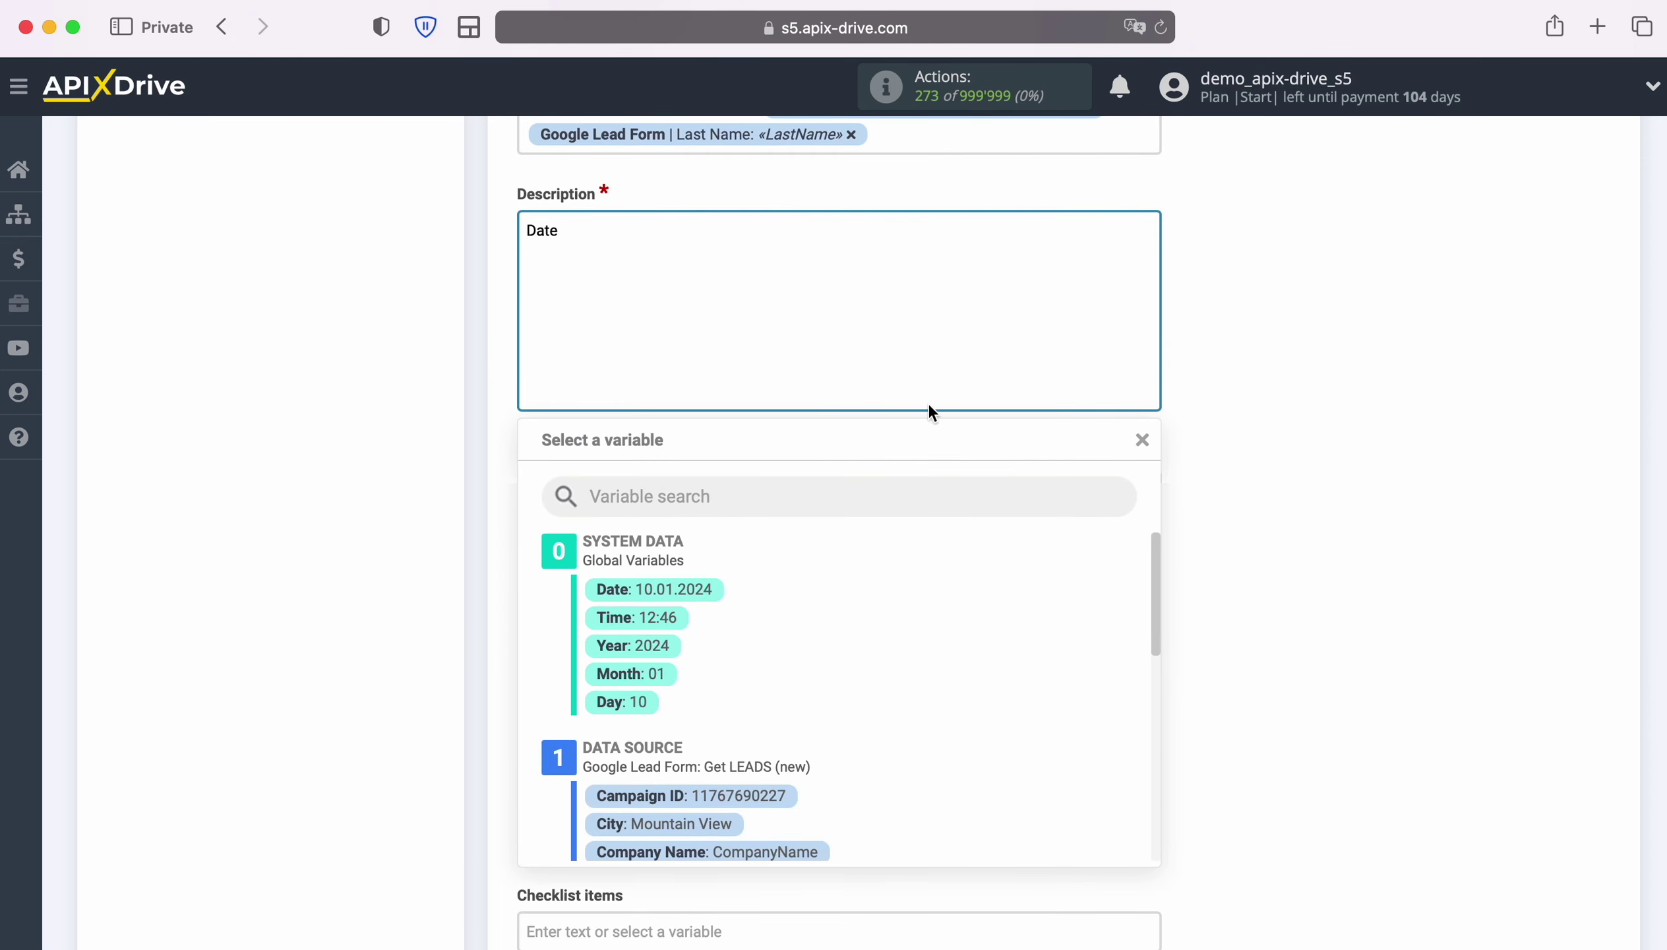
pyautogui.click(695, 588)
pyautogui.click(864, 239)
pyautogui.click(652, 617)
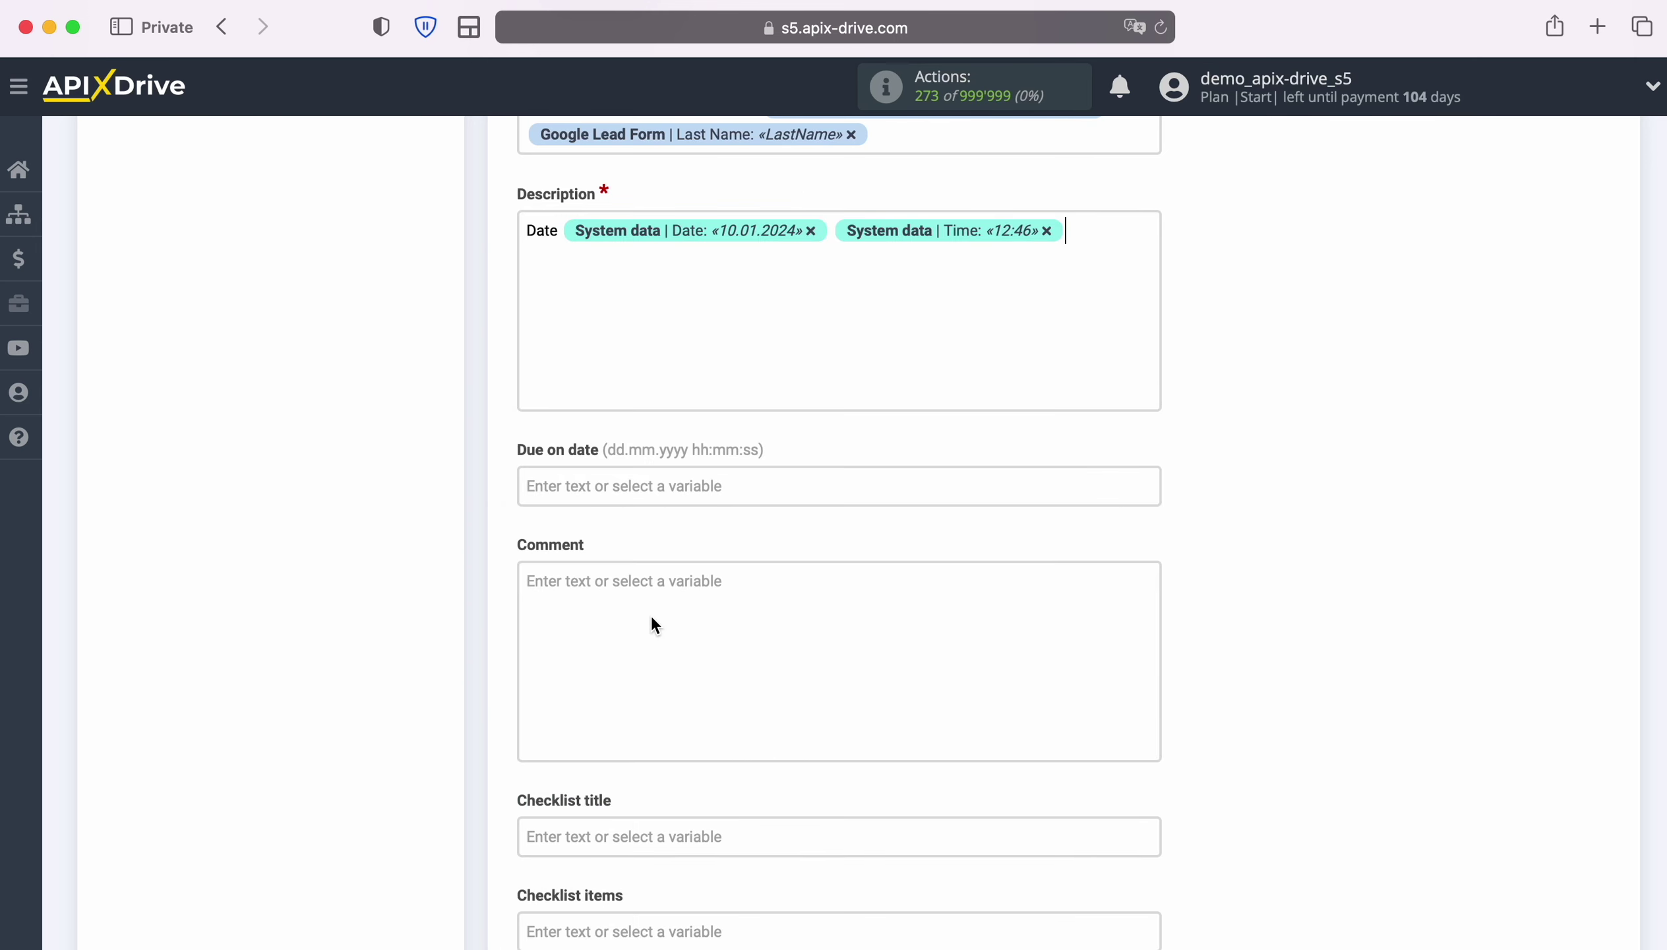
pyautogui.press('Return')
pyautogui.write('Name')
pyautogui.click(689, 272)
pyautogui.scroll(-3, 941, 655)
pyautogui.scroll(-1, 945, 661)
pyautogui.click(737, 633)
pyautogui.click(963, 280)
pyautogui.scroll(-2, 900, 662)
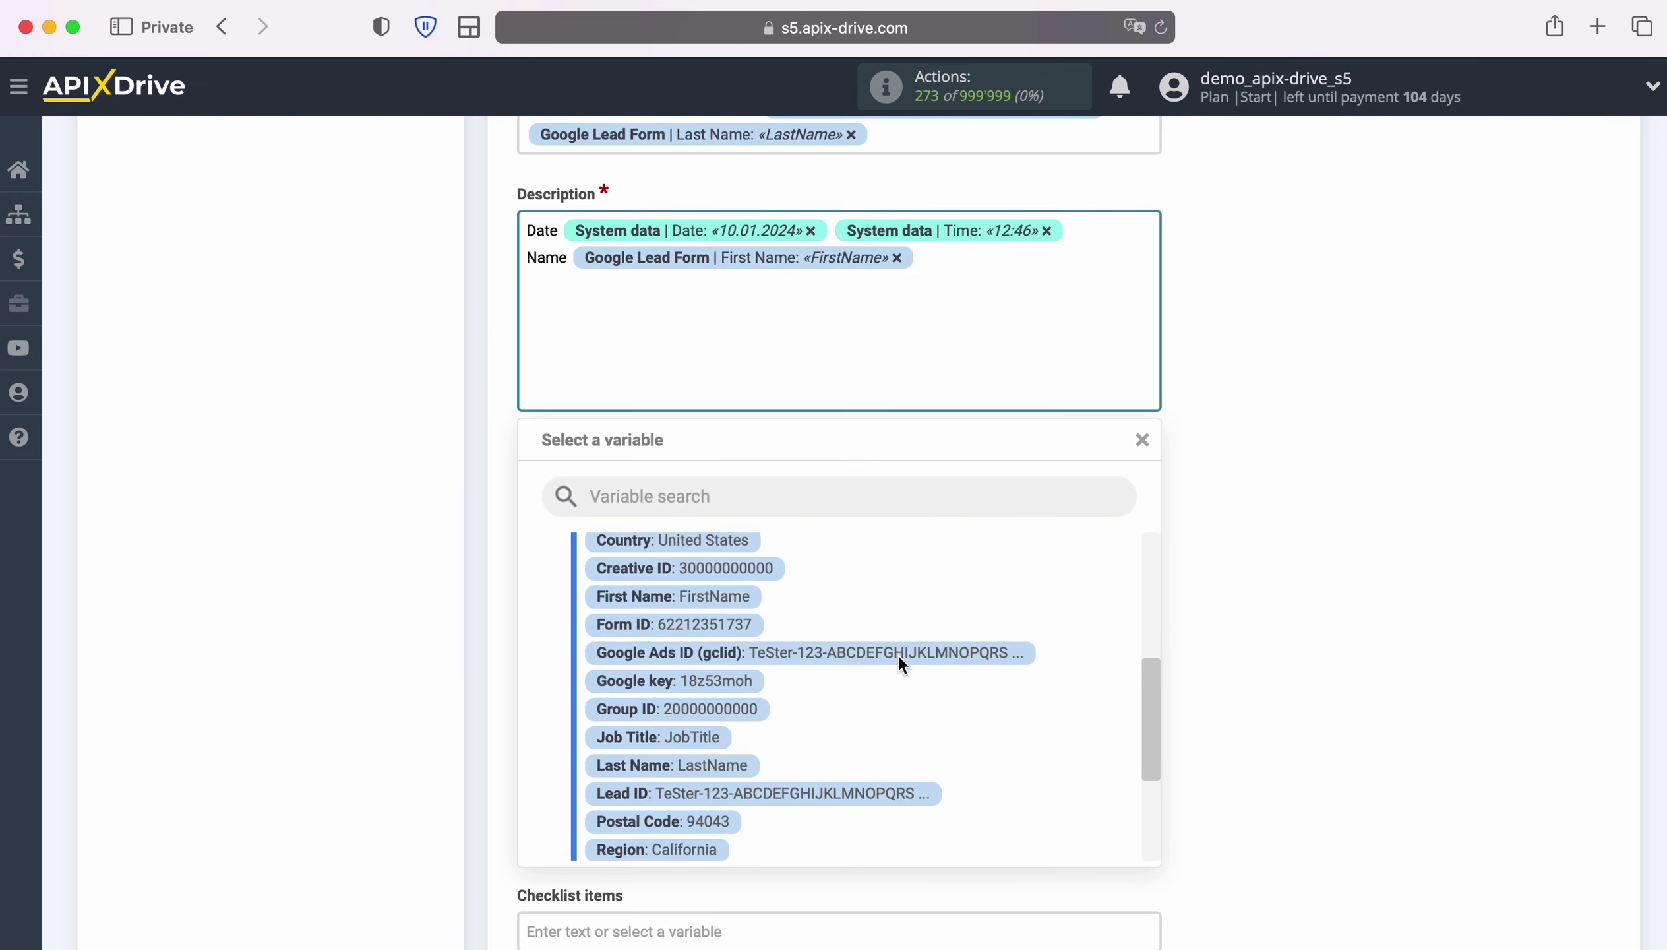
pyautogui.click(721, 754)
# Add 'Email' and 'Phone' lines with the lead's User Email and User Phone to the Description.
pyautogui.press('Return')
pyautogui.write('Email')
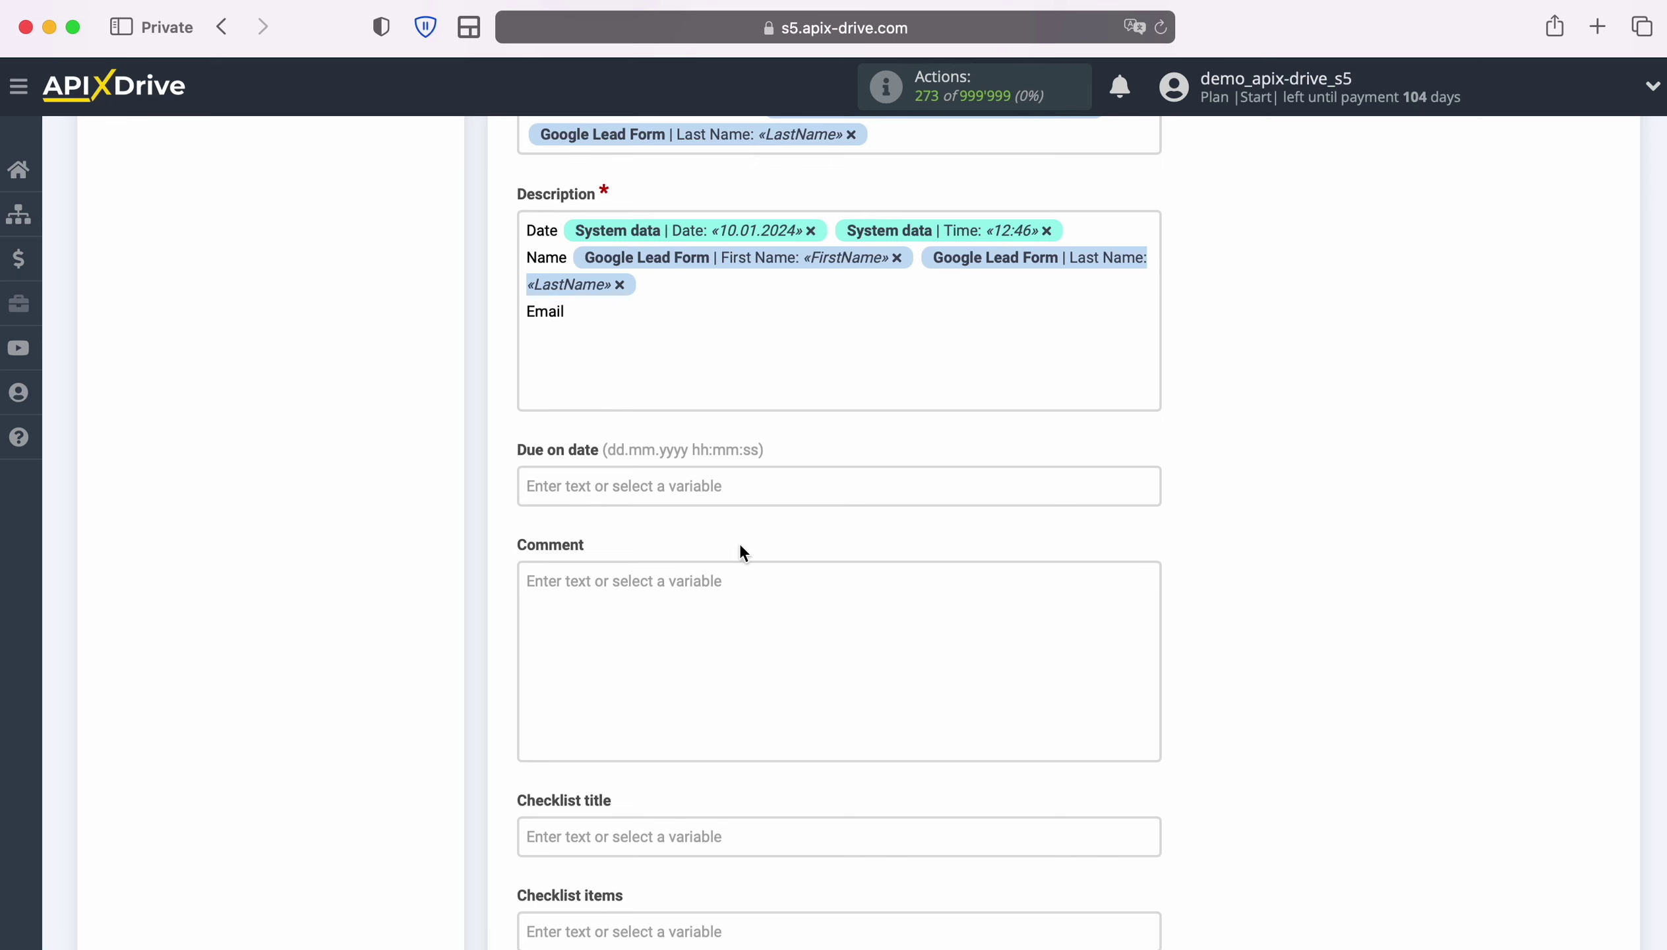
pyautogui.click(695, 318)
pyautogui.scroll(-3, 968, 684)
pyautogui.click(776, 727)
pyautogui.press('Return')
pyautogui.write('Phone')
pyautogui.click(727, 395)
pyautogui.scroll(-3, 1027, 696)
pyautogui.click(760, 726)
# Set Due on date to the current system Date and Time.
pyautogui.click(692, 455)
pyautogui.click(711, 429)
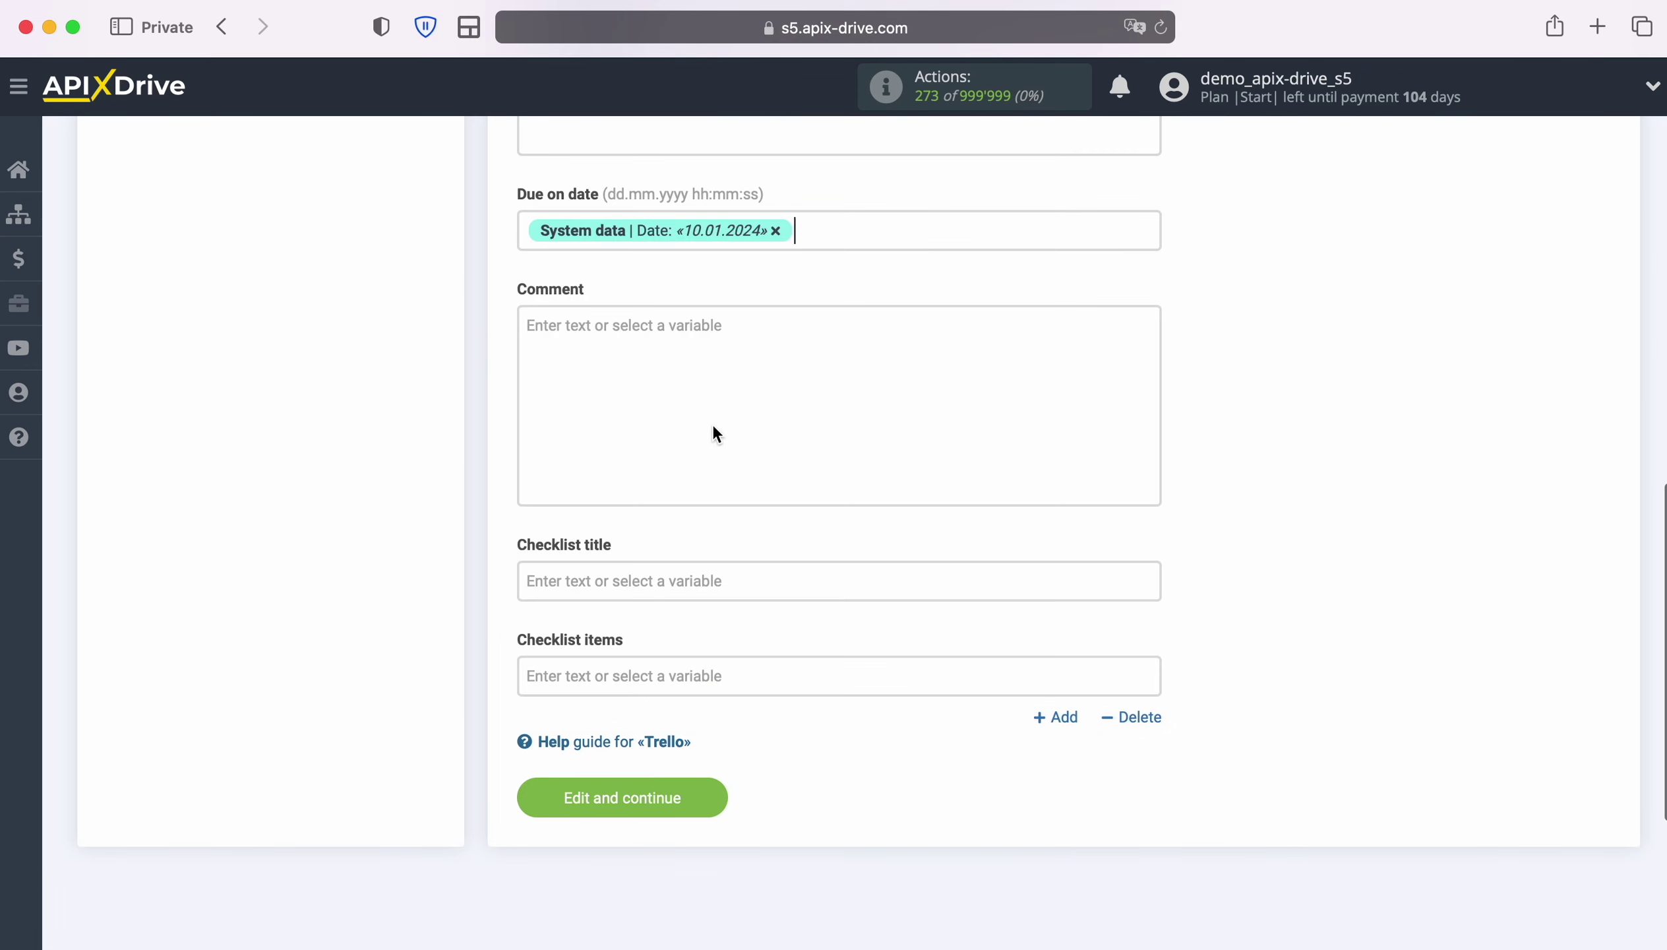
pyautogui.click(849, 242)
pyautogui.click(676, 457)
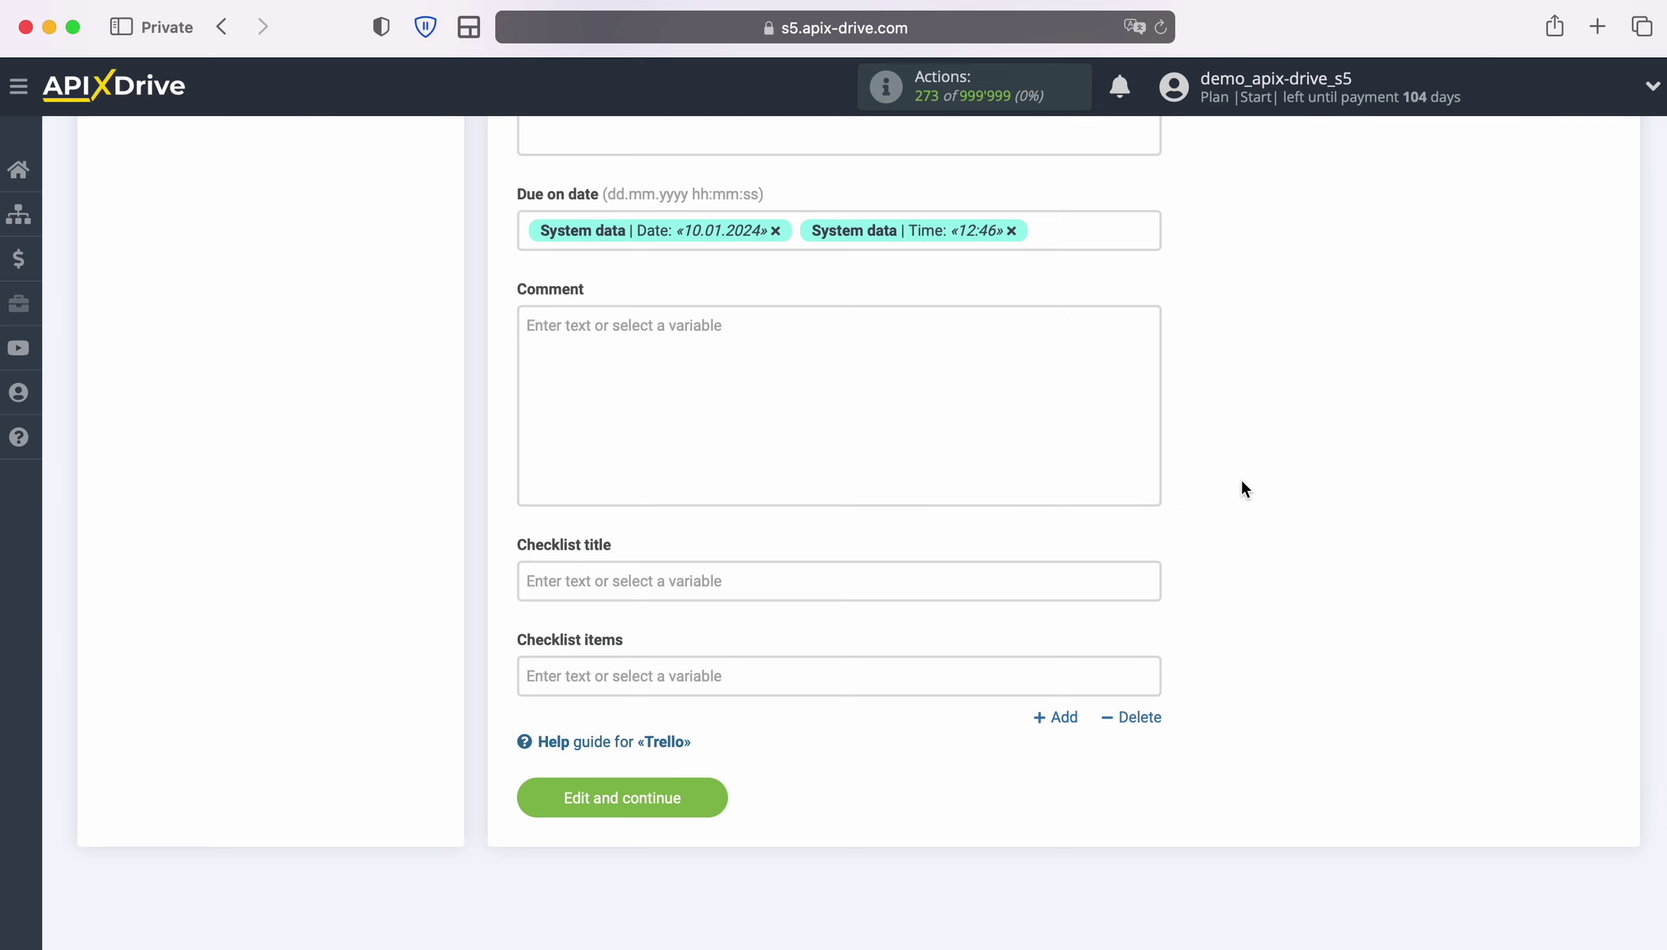
# Save the card settings and send a test card to Trello.
pyautogui.click(713, 787)
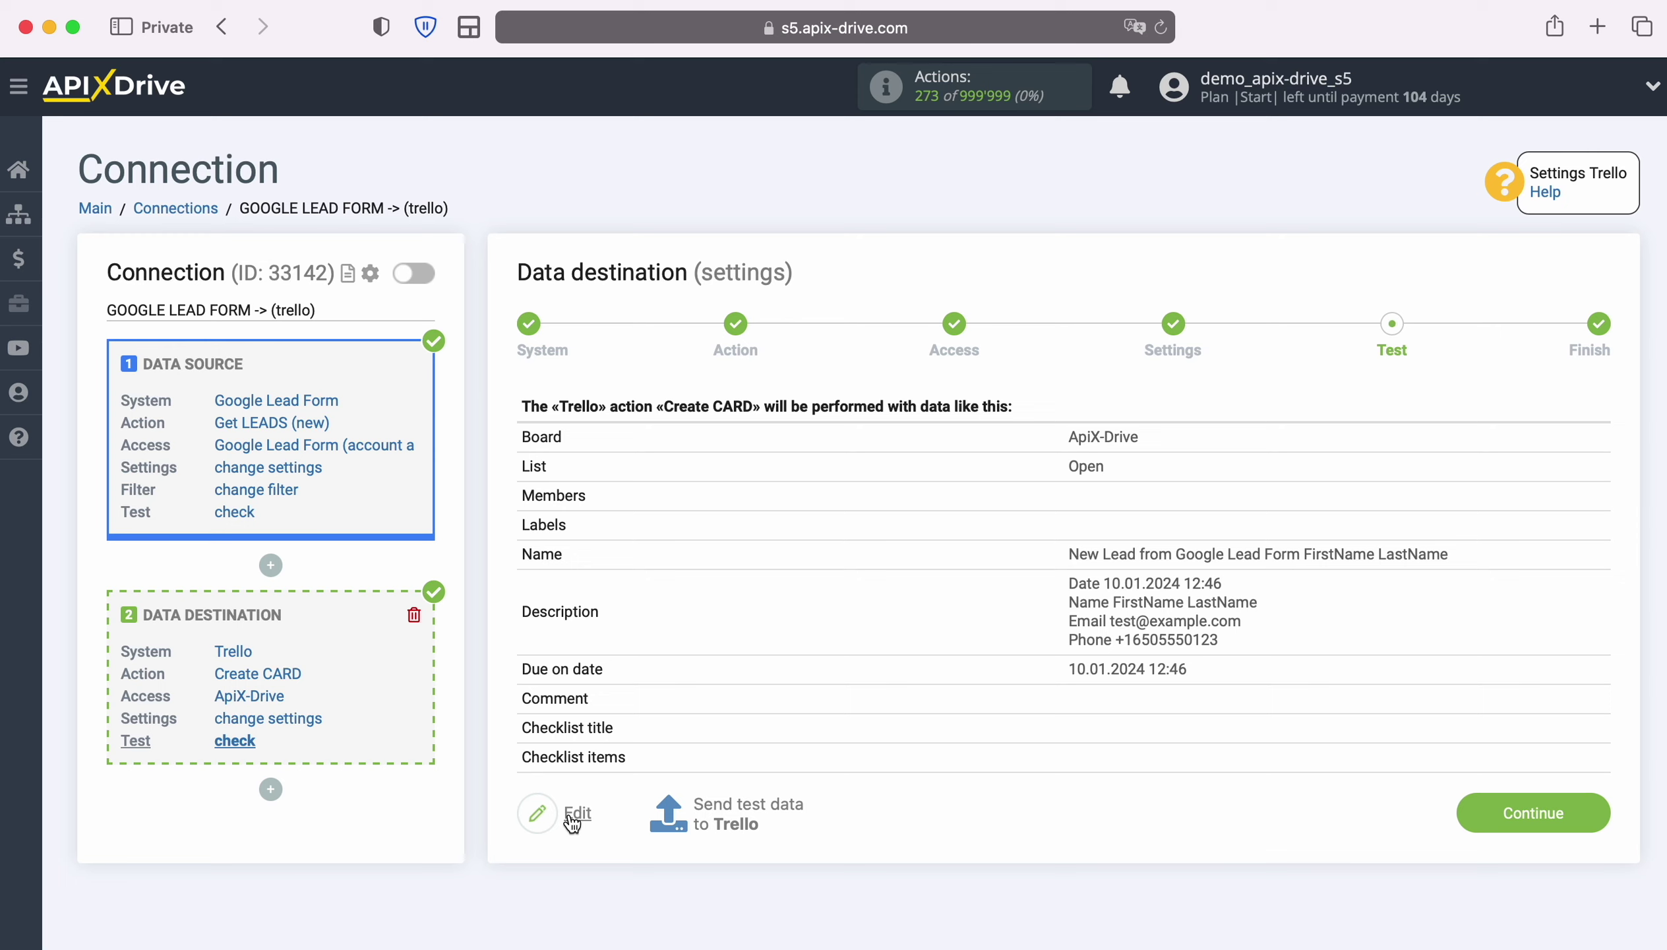
pyautogui.click(749, 802)
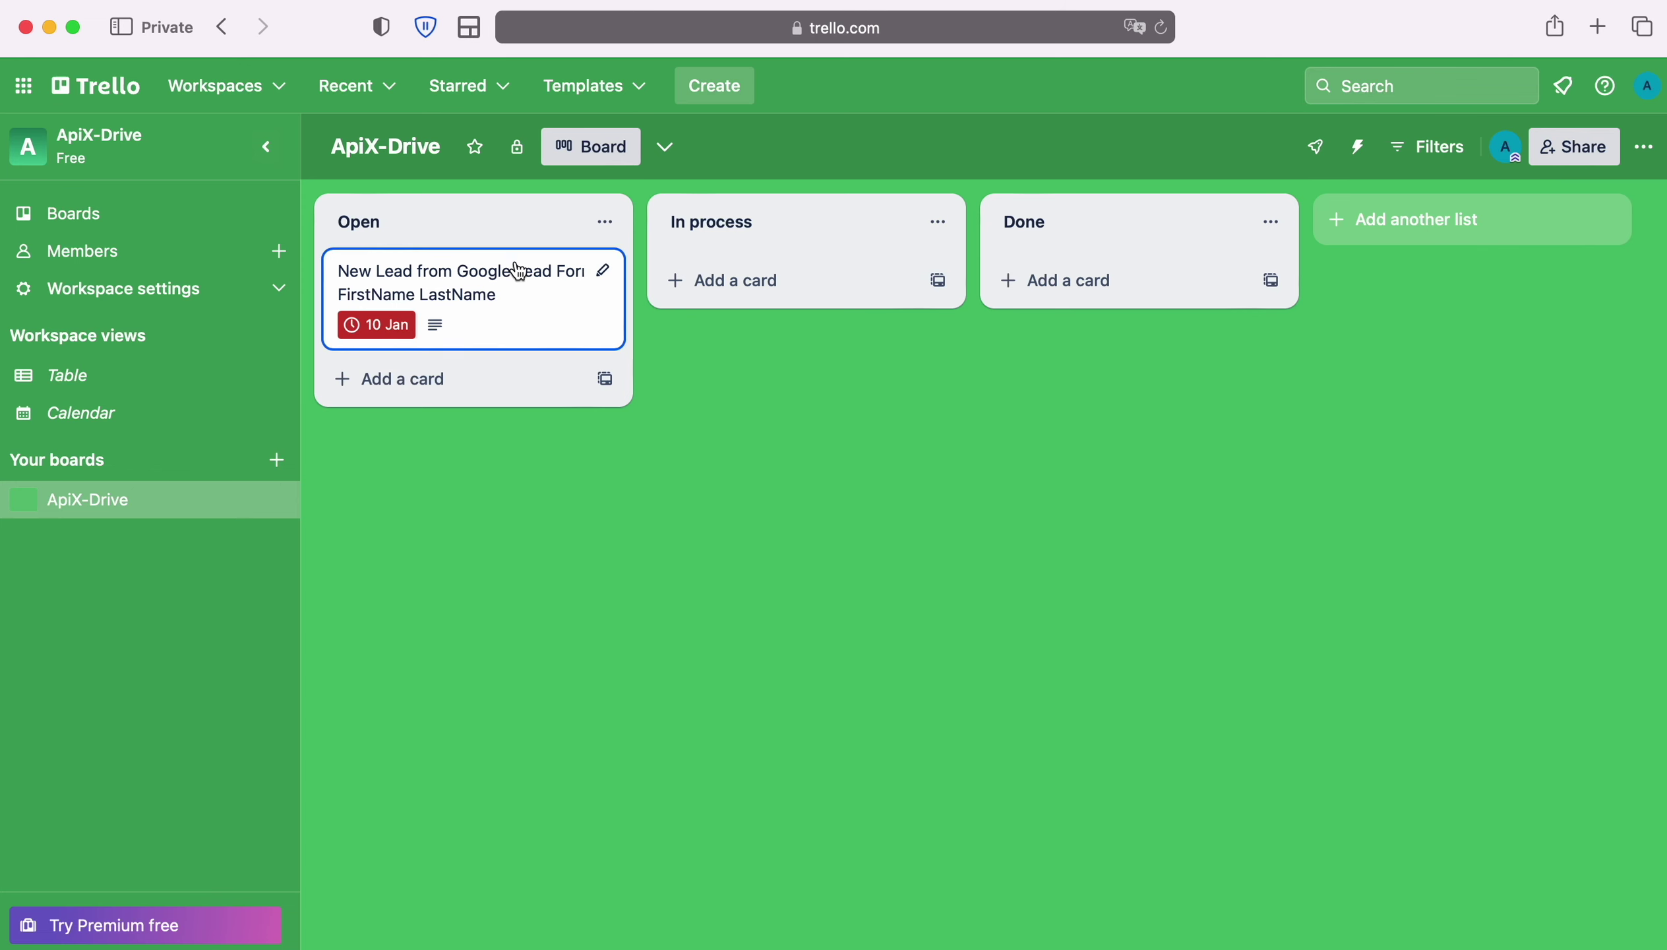
pyautogui.click(517, 271)
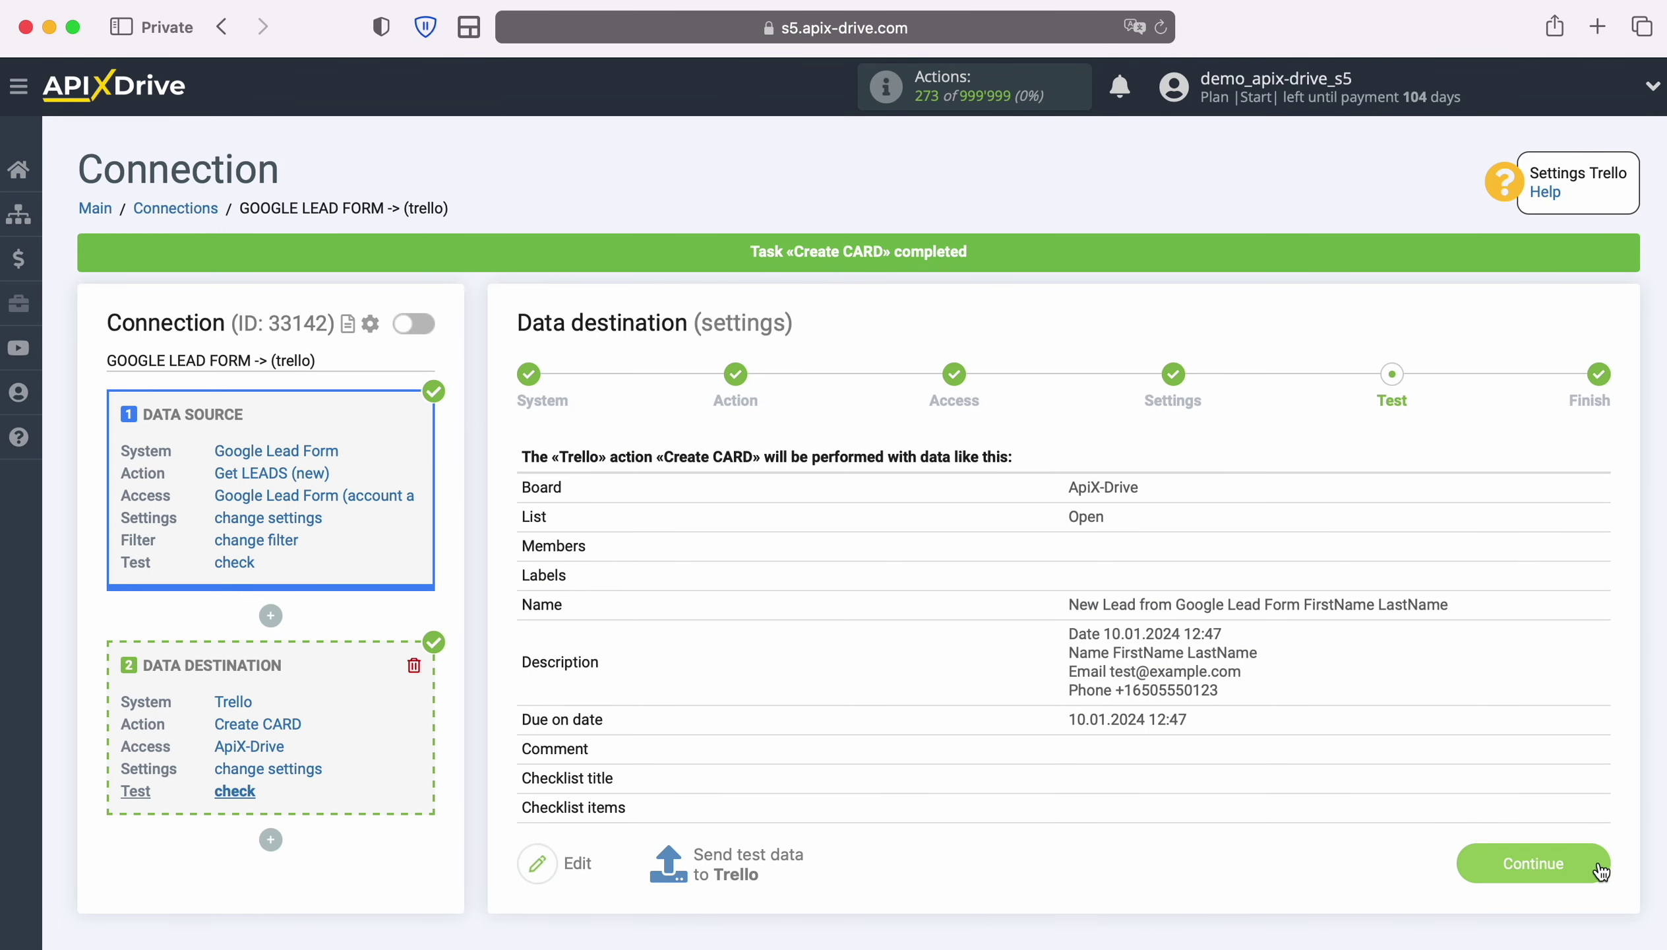
# Finish the Trello setup, enable auto-update, and set the update interval to 5 minutes.
pyautogui.click(1597, 862)
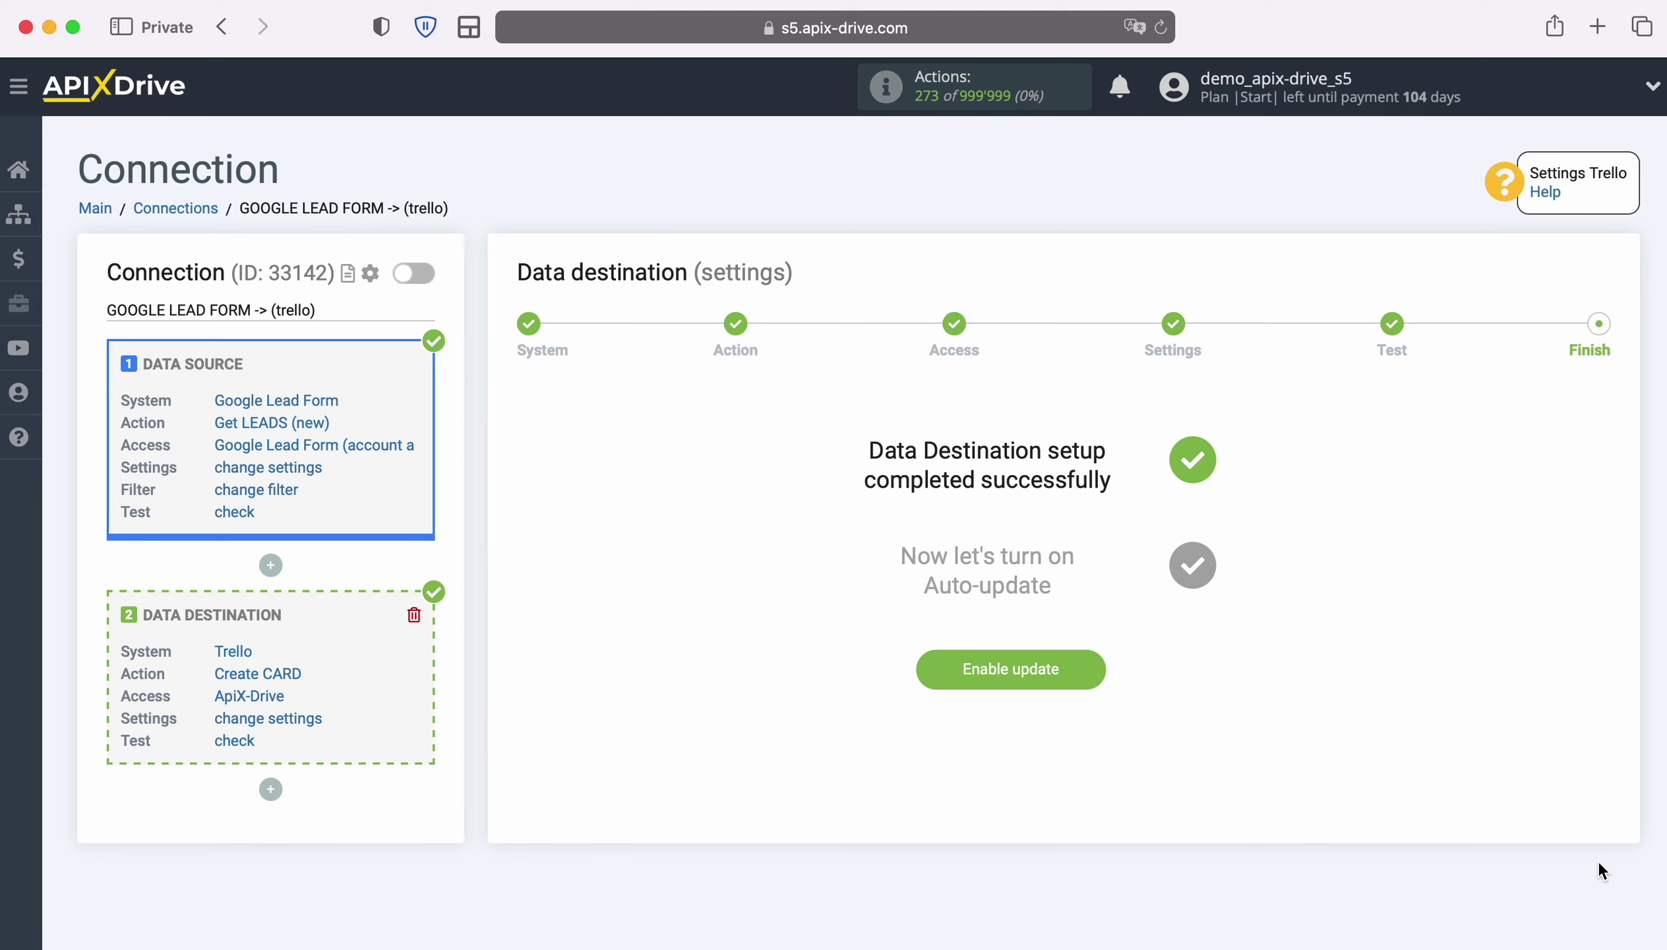
pyautogui.click(1099, 660)
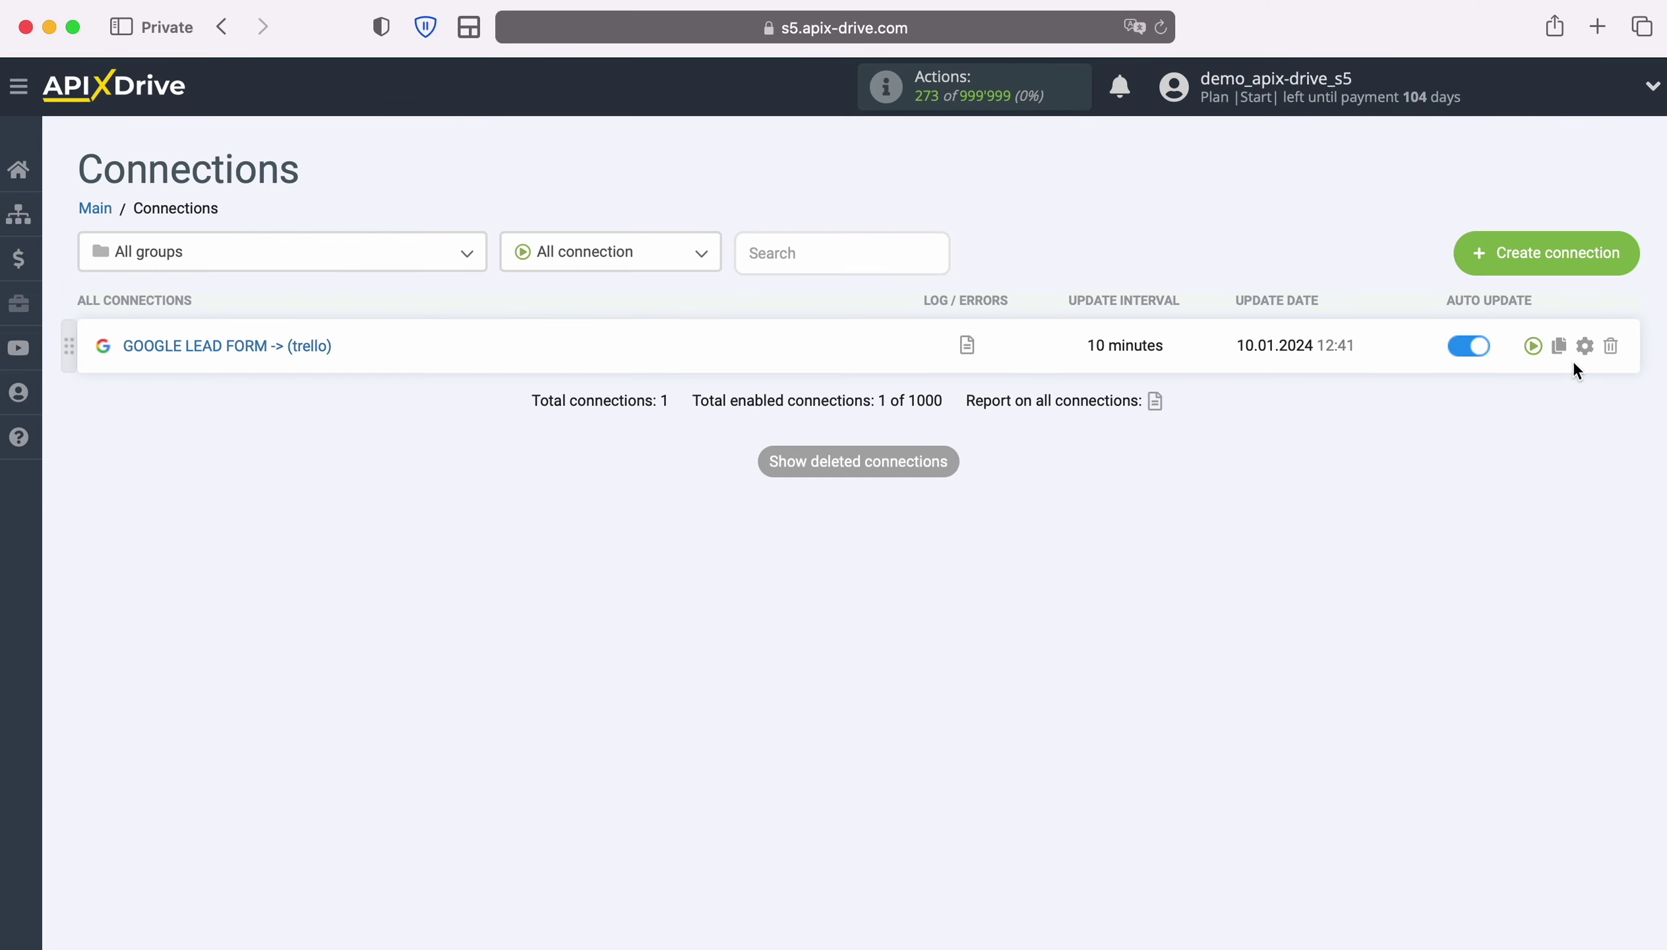
pyautogui.click(1585, 346)
pyautogui.click(960, 519)
pyautogui.click(858, 489)
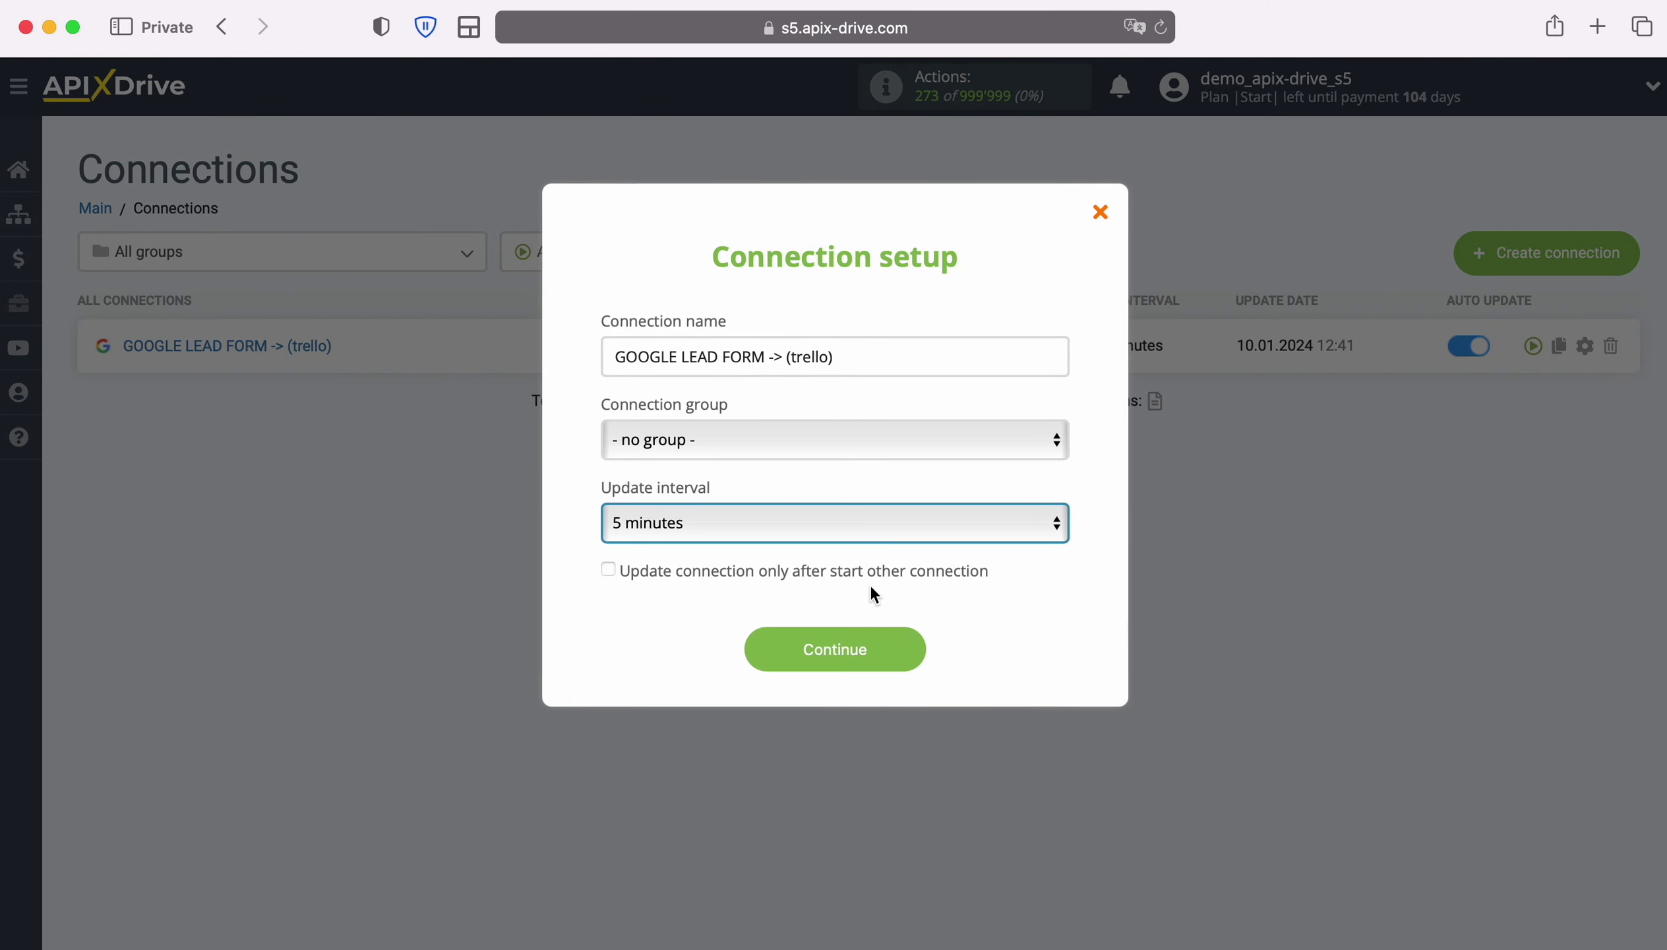
pyautogui.click(913, 645)
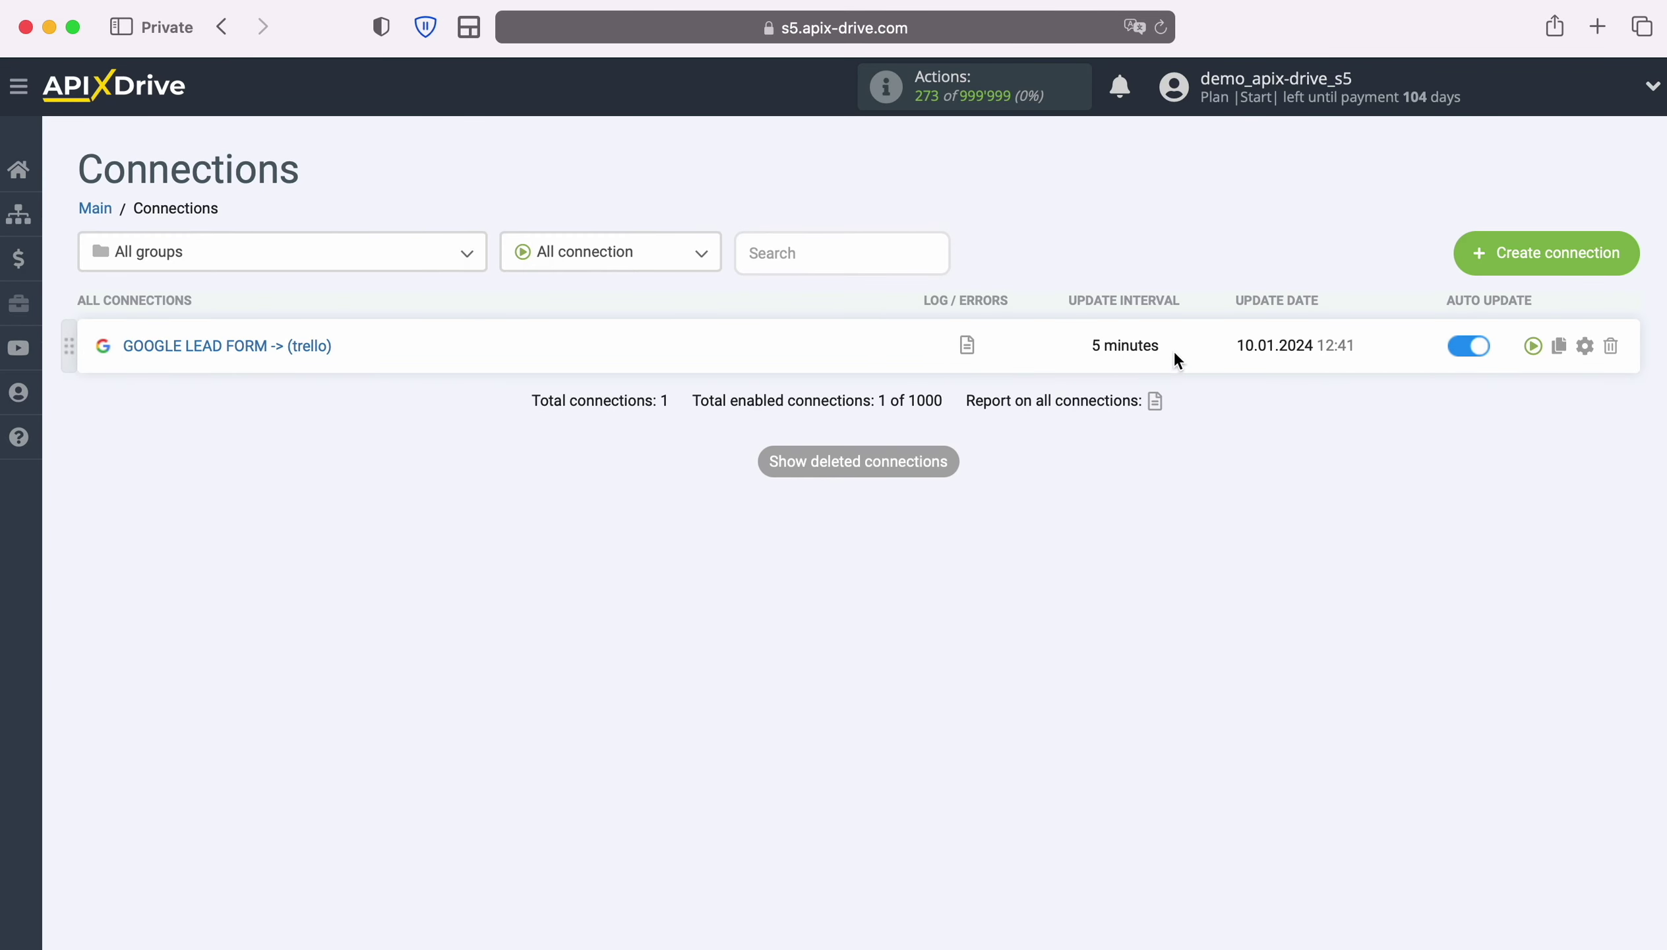